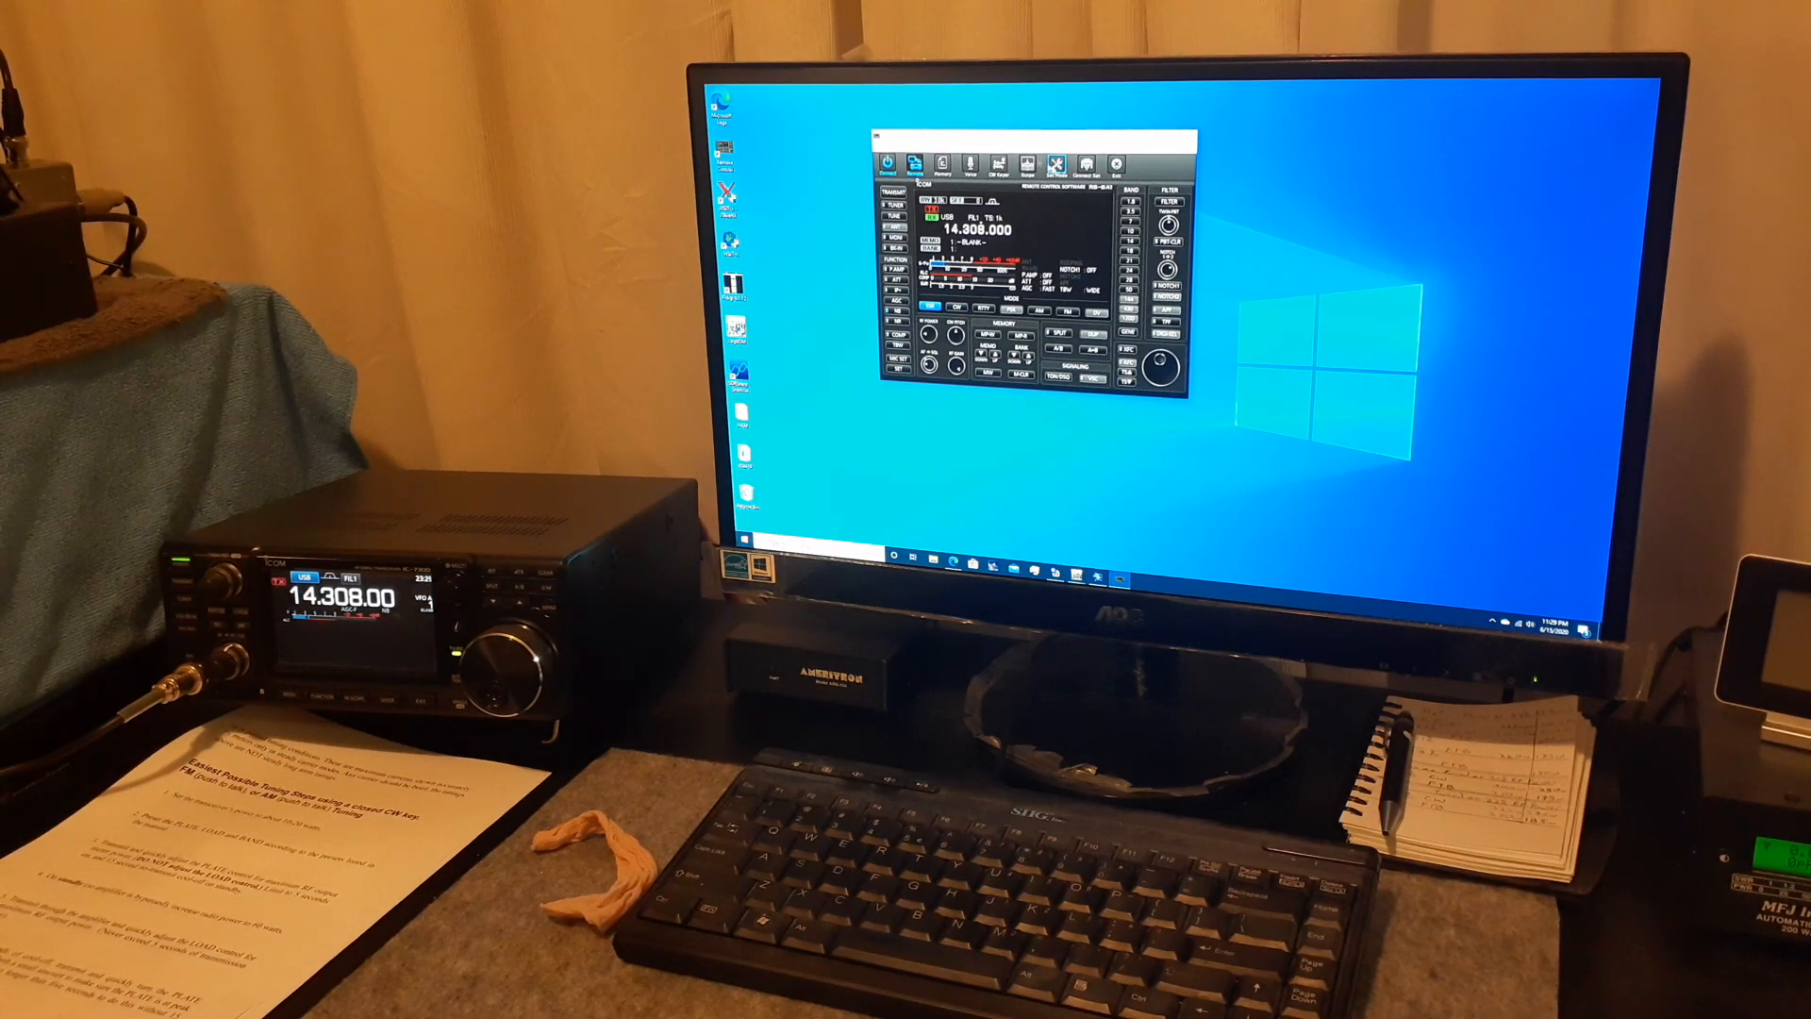
Show the RS-BA1 spectrum scope beside the remote radio control panel
click(1057, 166)
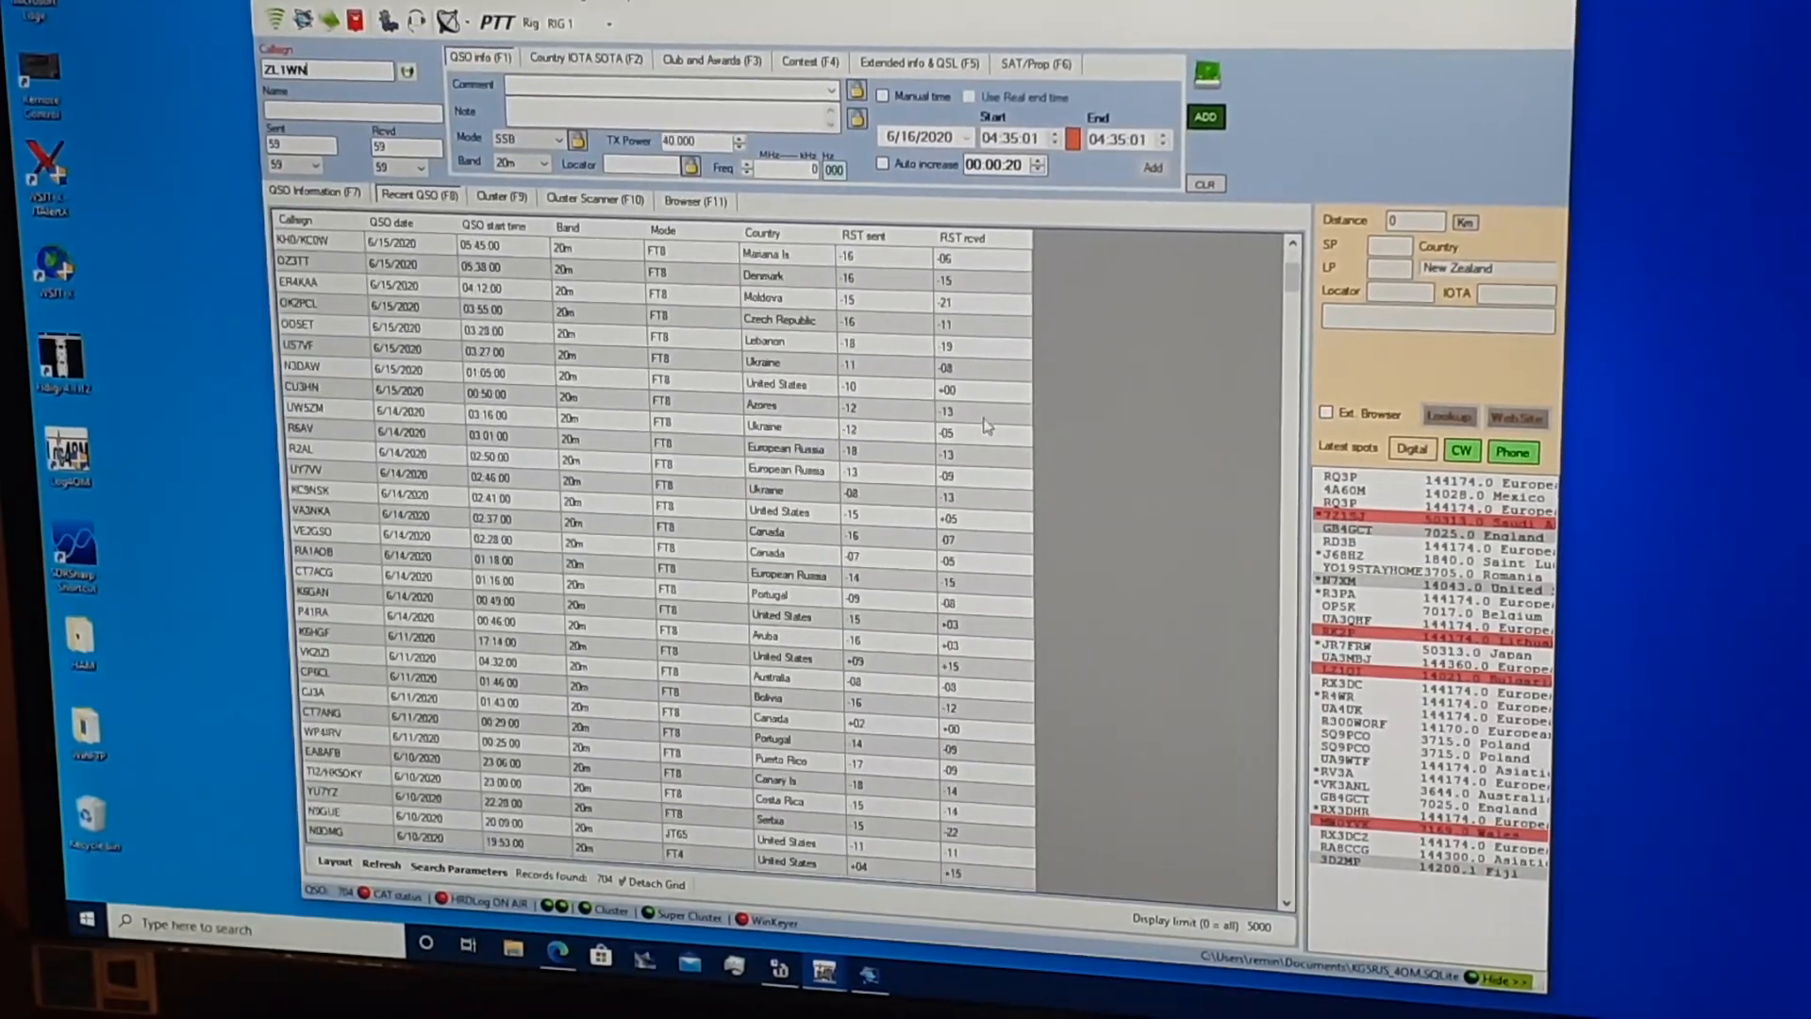
scroll(983, 419, up, 4)
Show the QSO details with world map and enlarge the DX cluster spots window (F9)
click(314, 194)
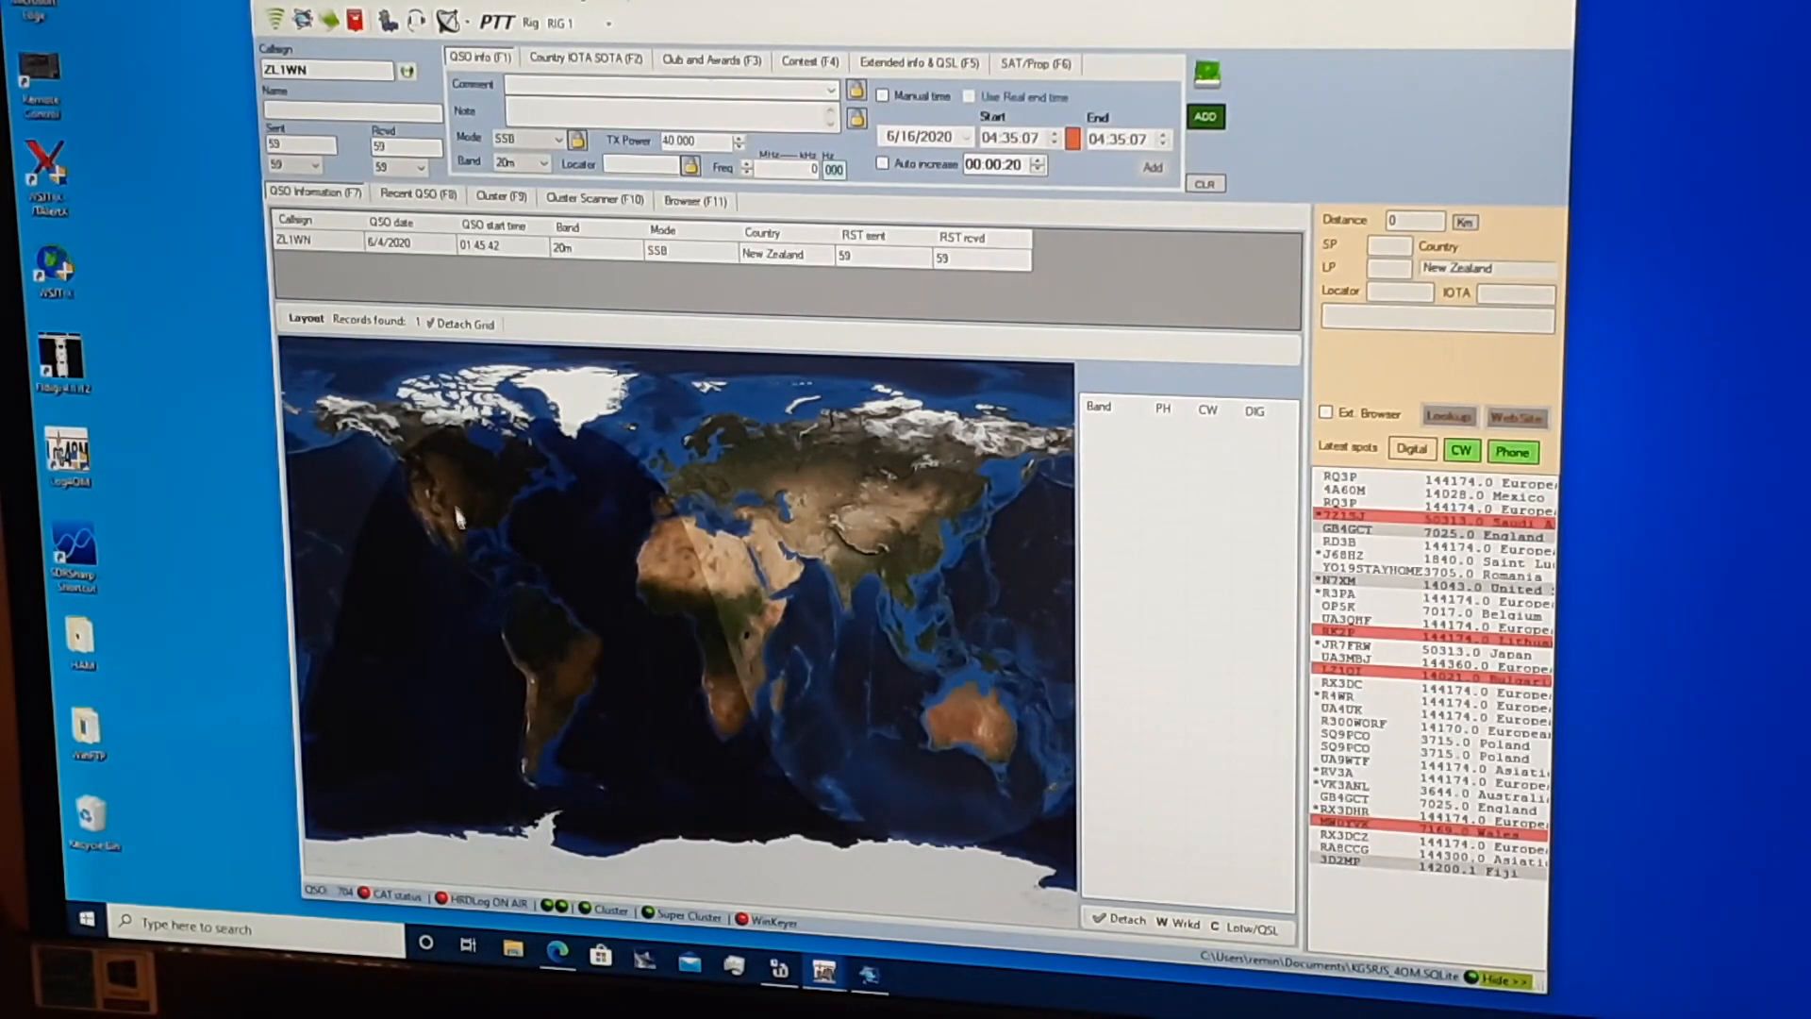
key(F9)
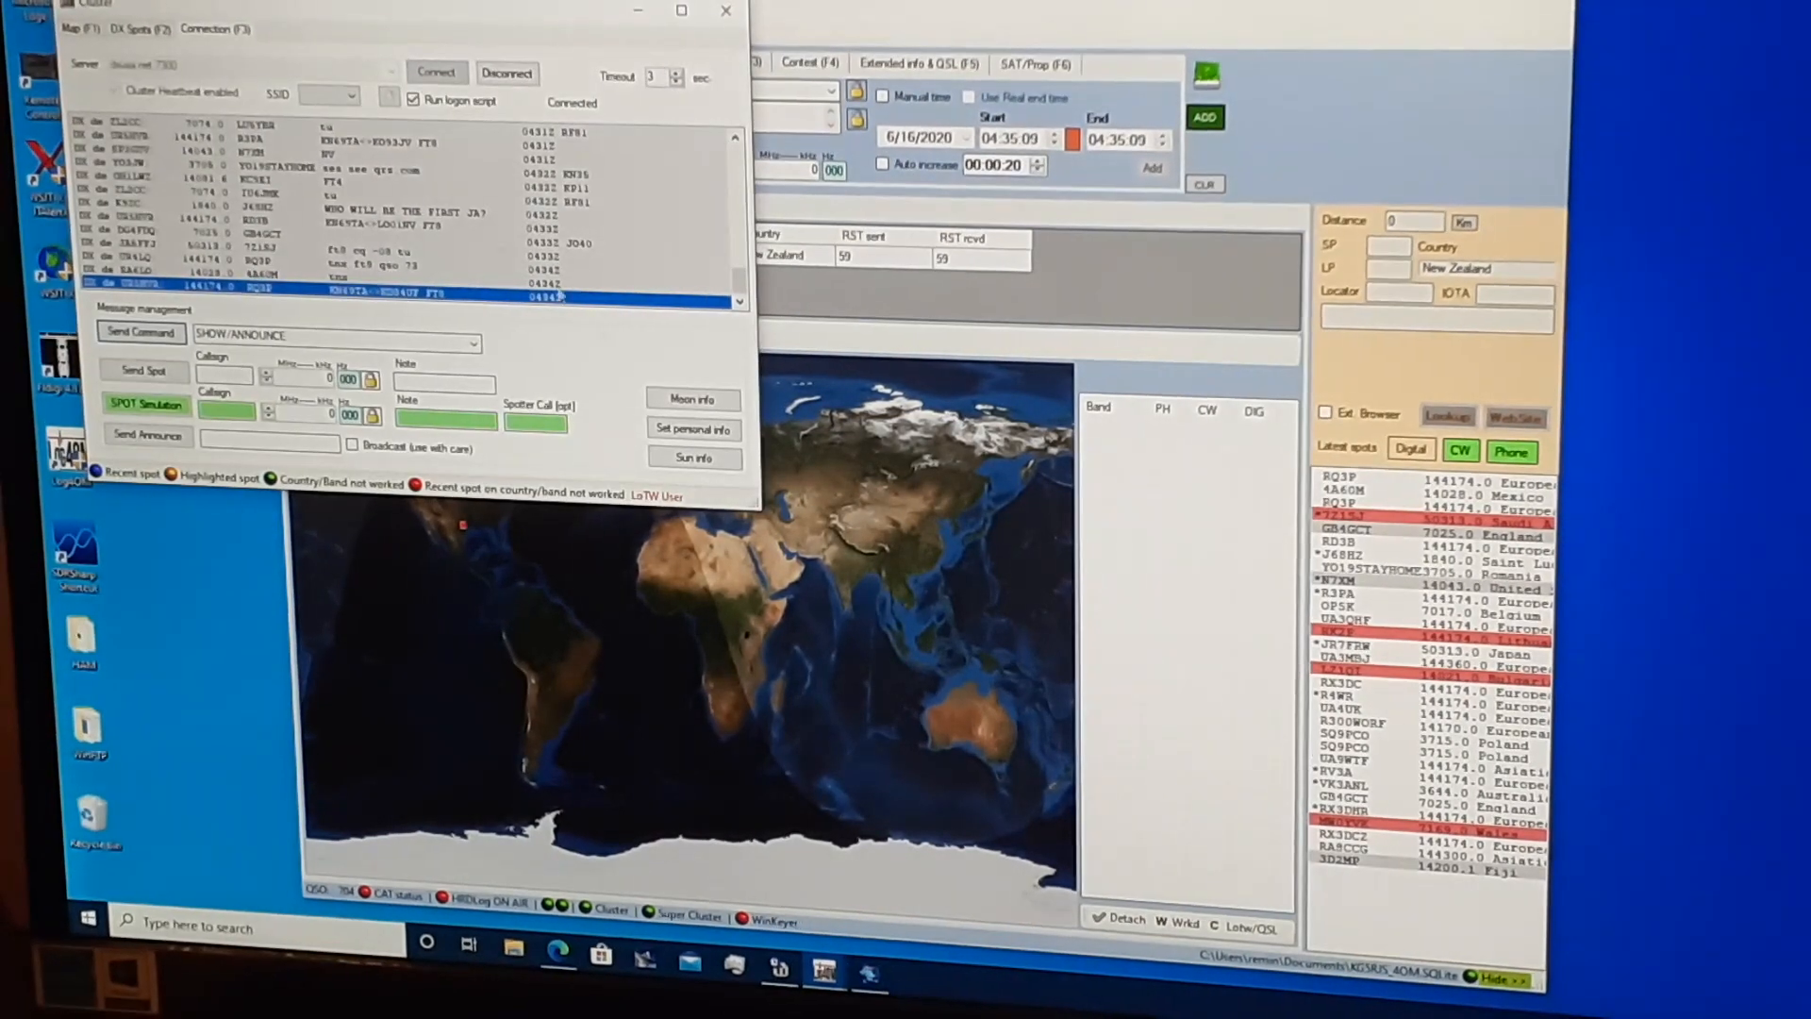
drag(750, 503, 1031, 757)
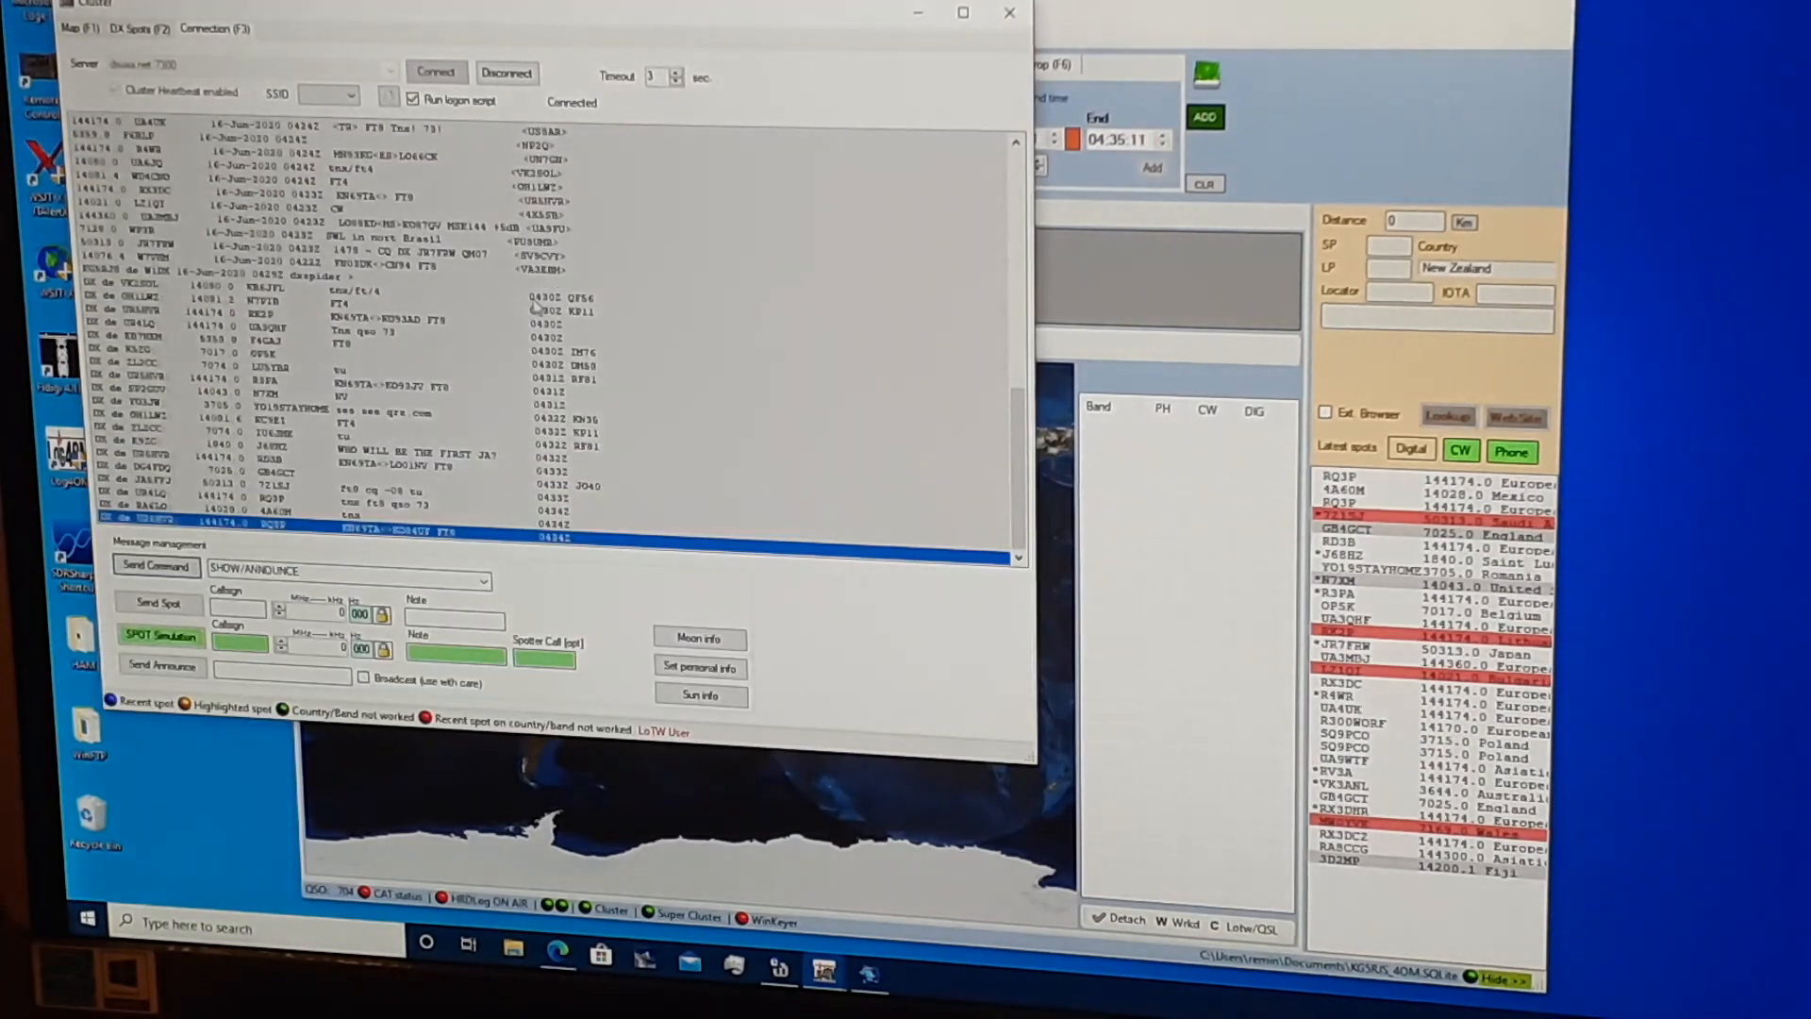
scroll(549, 334, up, 5)
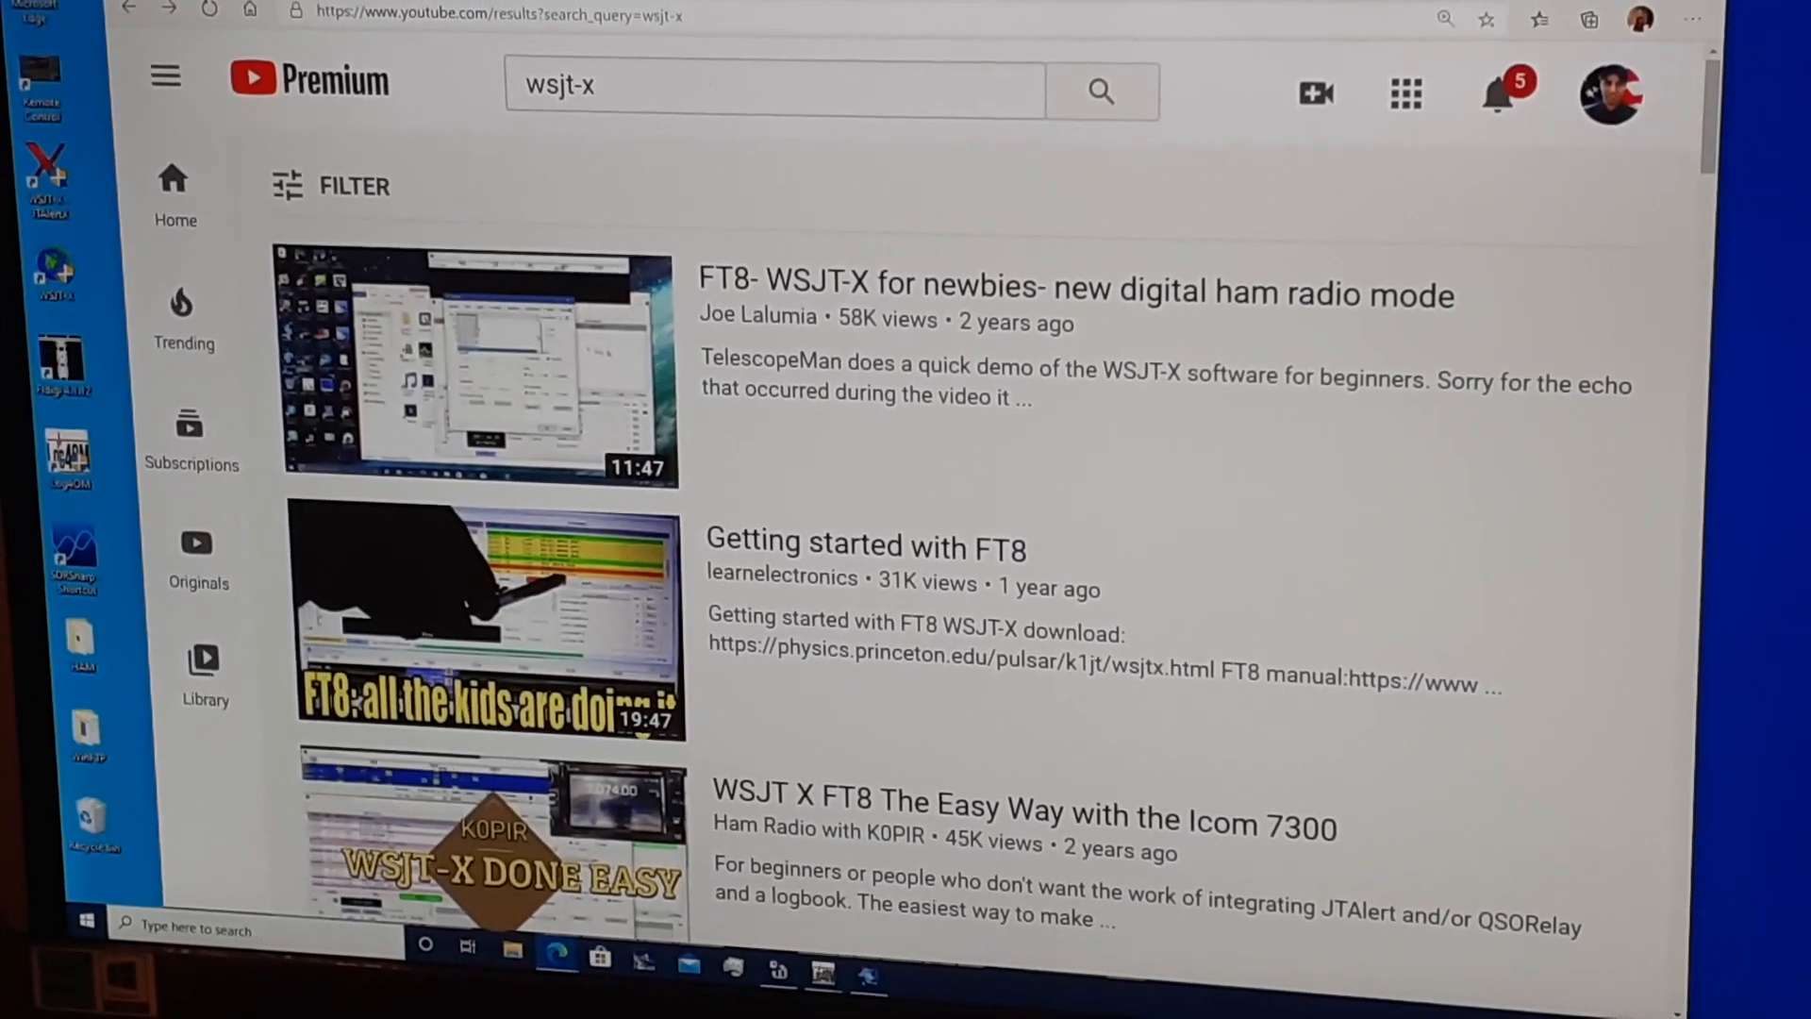
scroll(505, 479, down, 3)
scroll(504, 479, down, 3)
scroll(506, 479, down, 3)
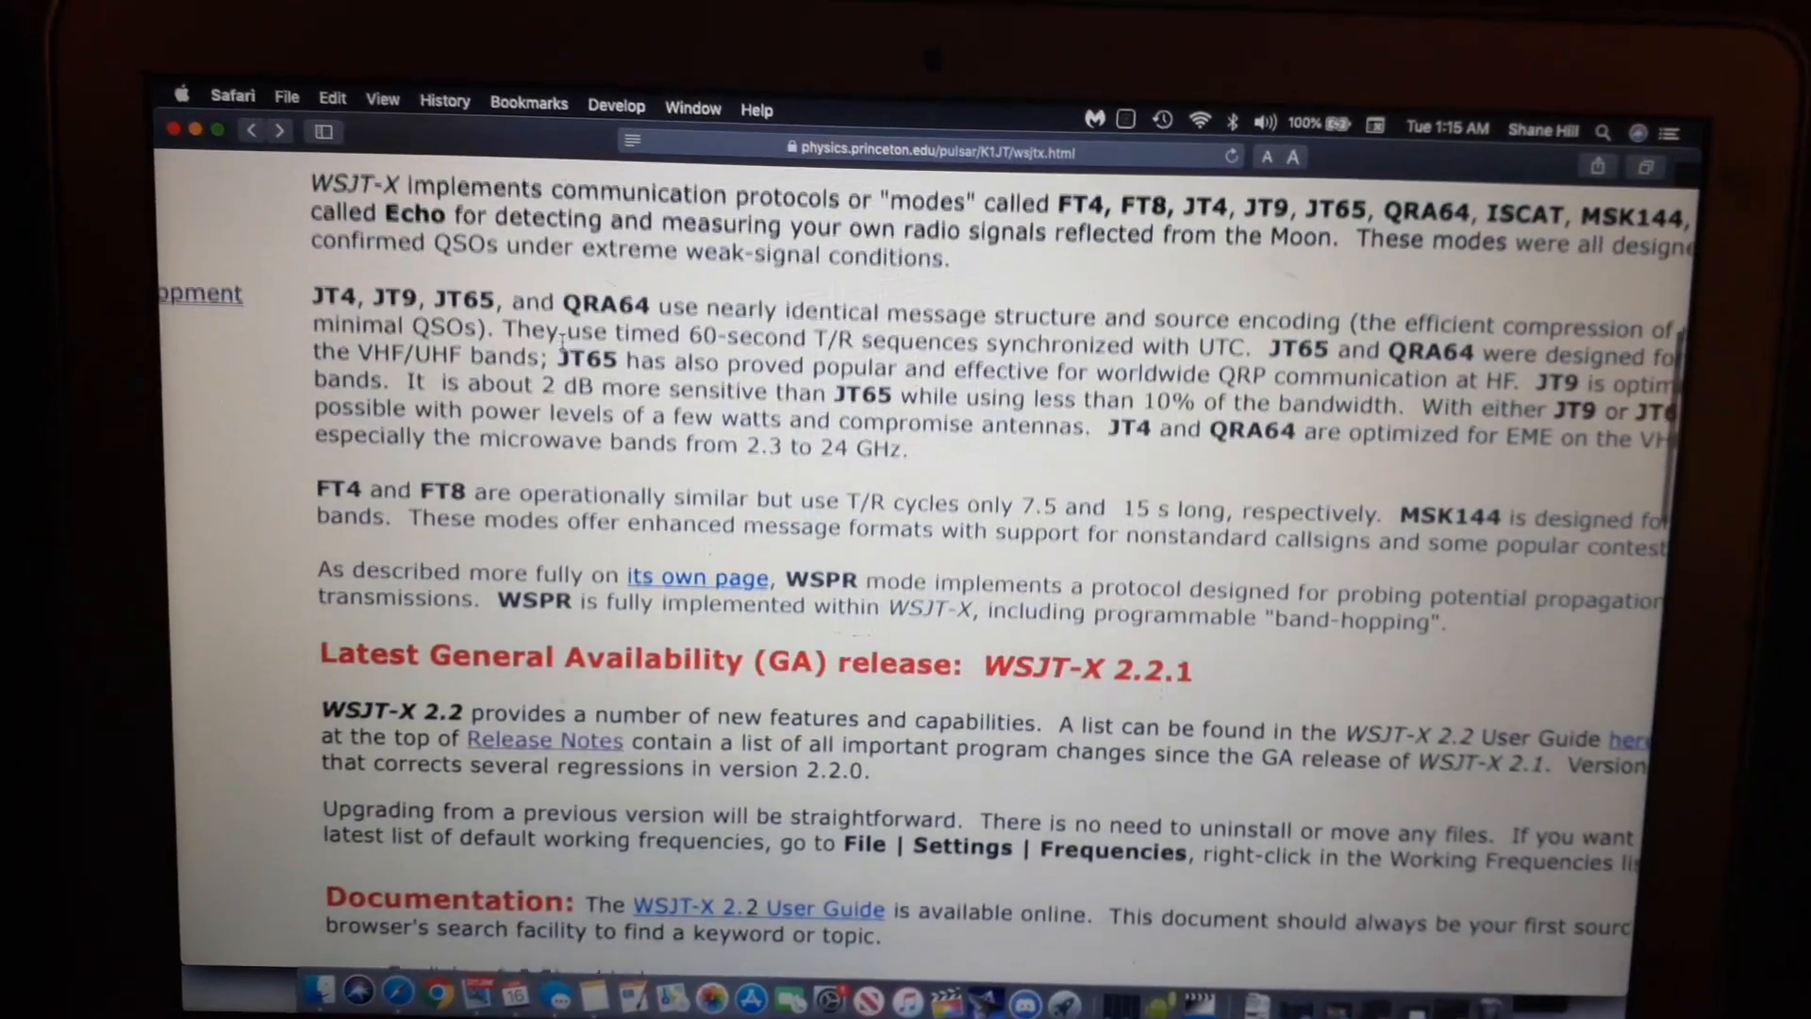
scroll(561, 345, down, 2)
scroll(561, 345, down, 2)
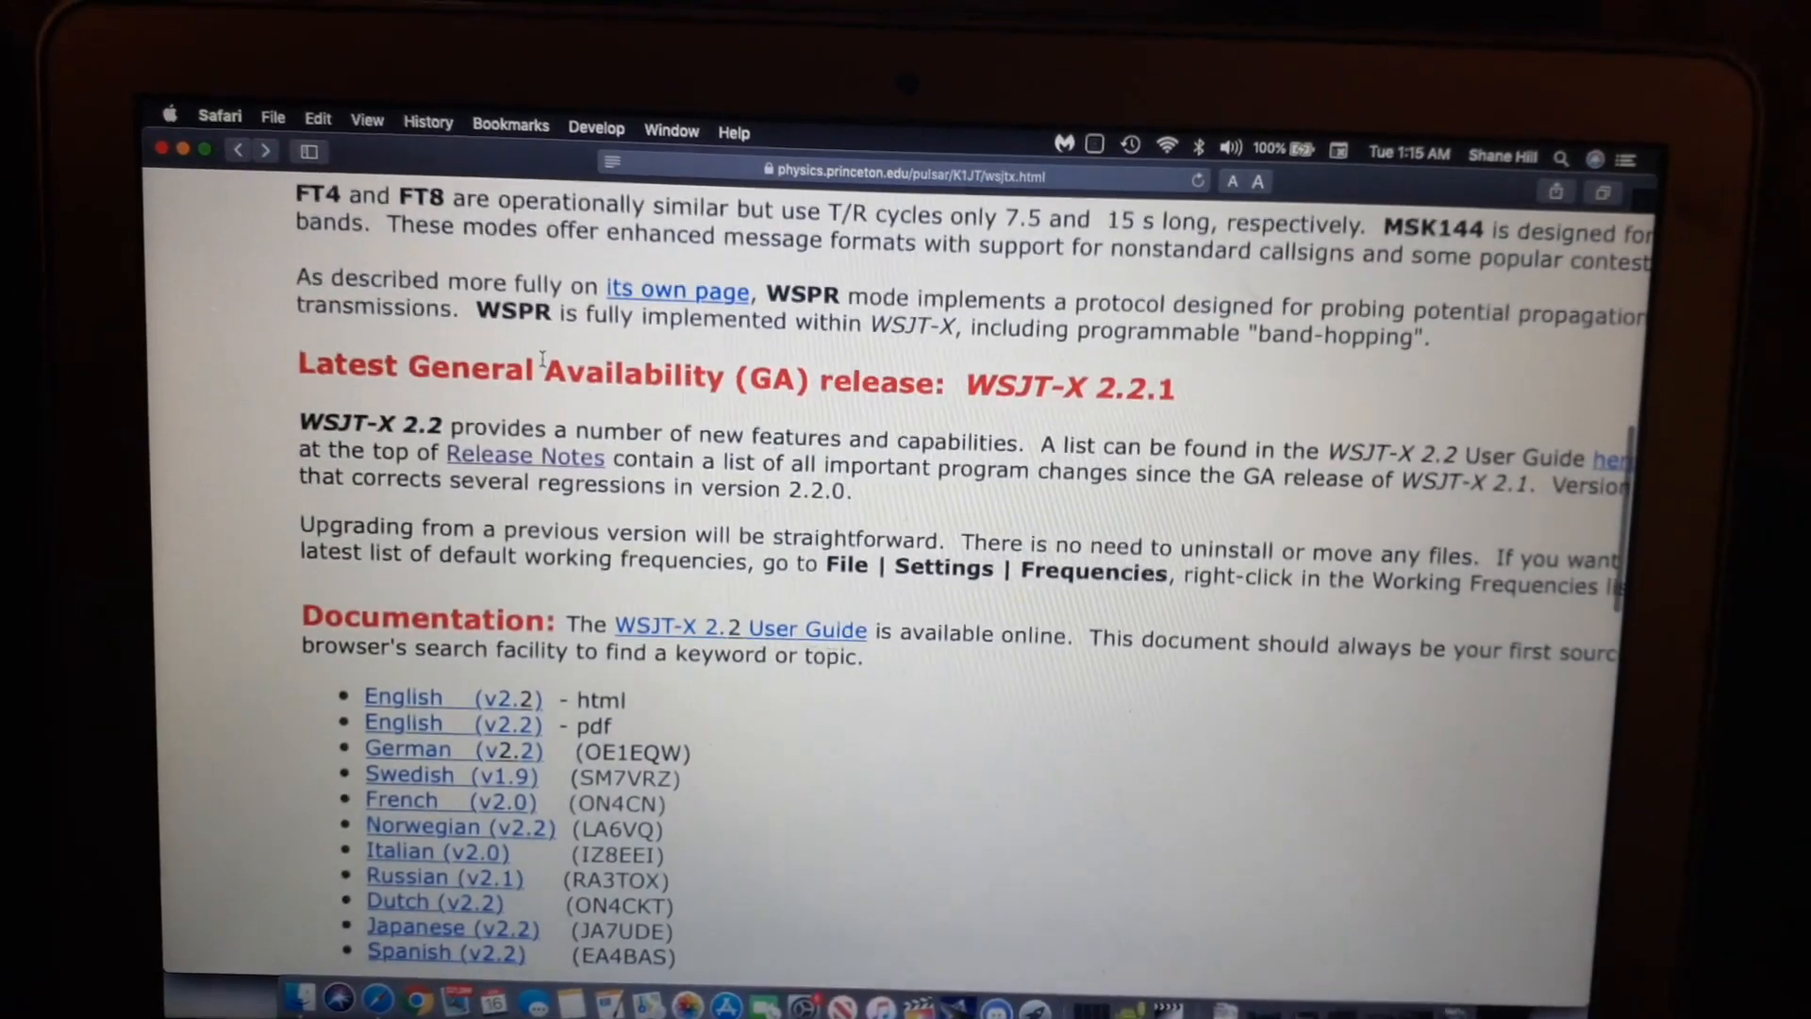
Go from the WSJT-X web page to its release notes in Safari
click(269, 153)
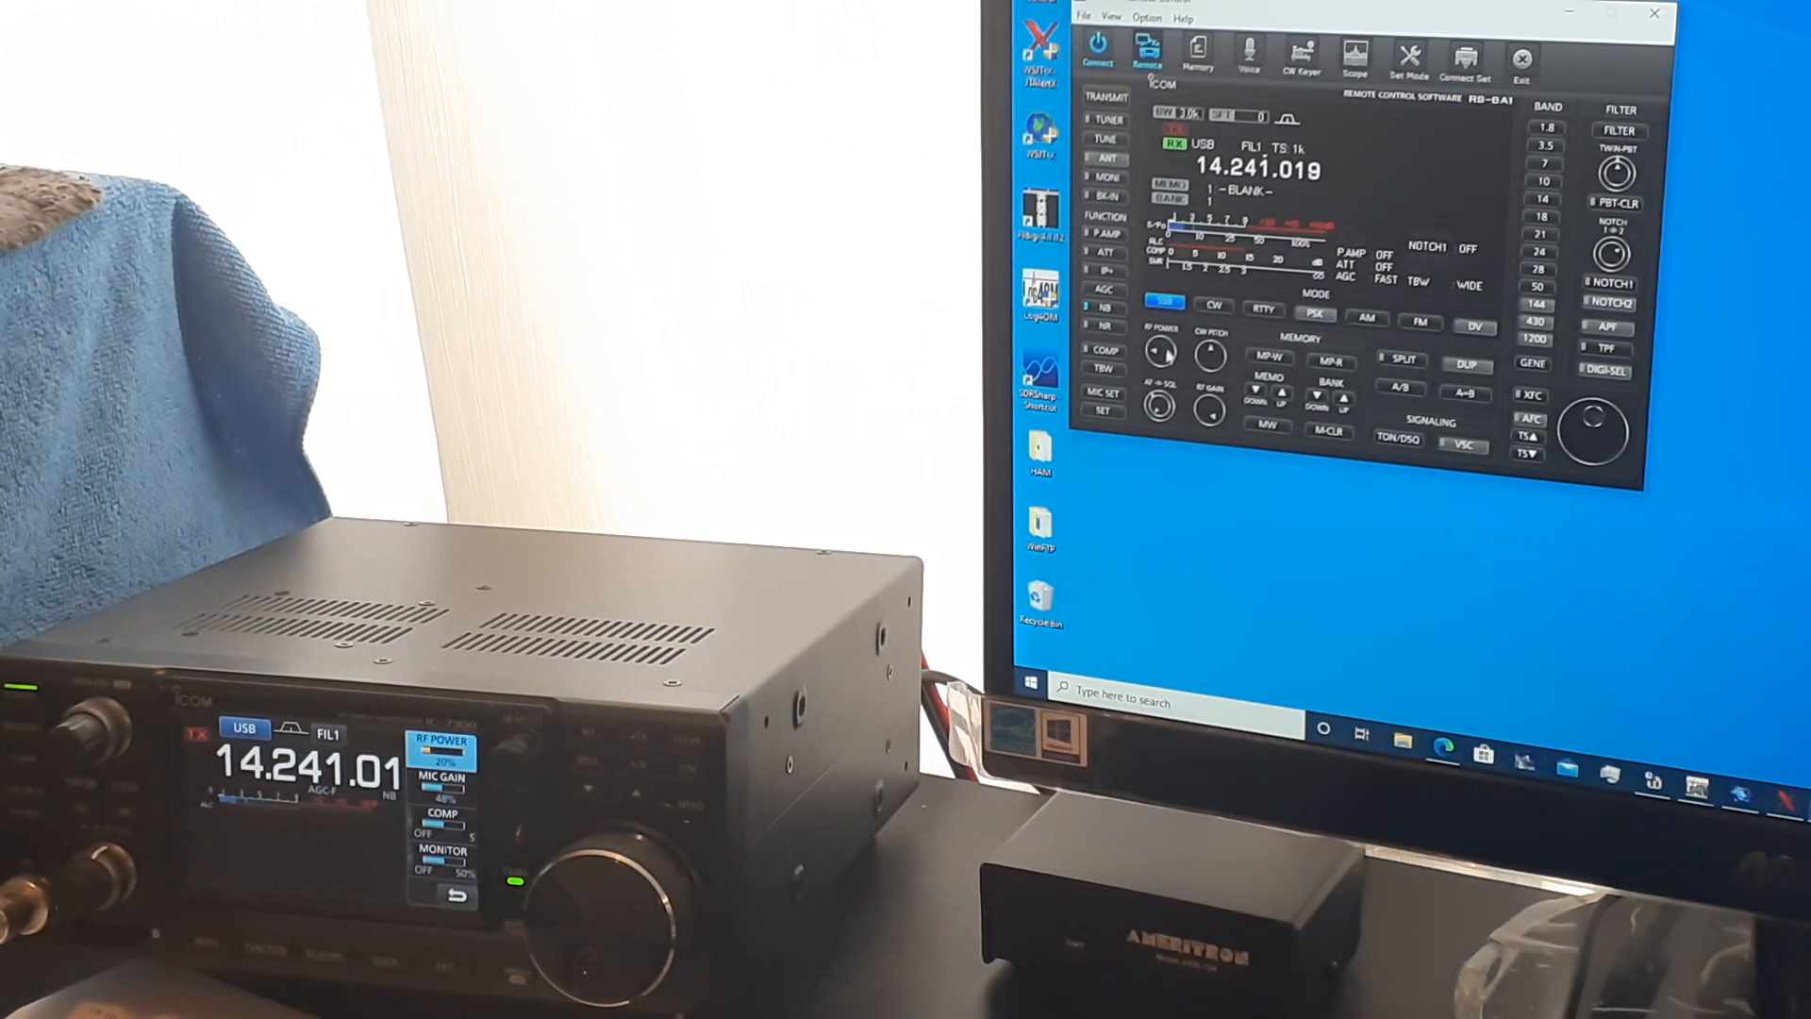
scroll(1593, 429, up, 1)
scroll(1593, 429, up, 2)
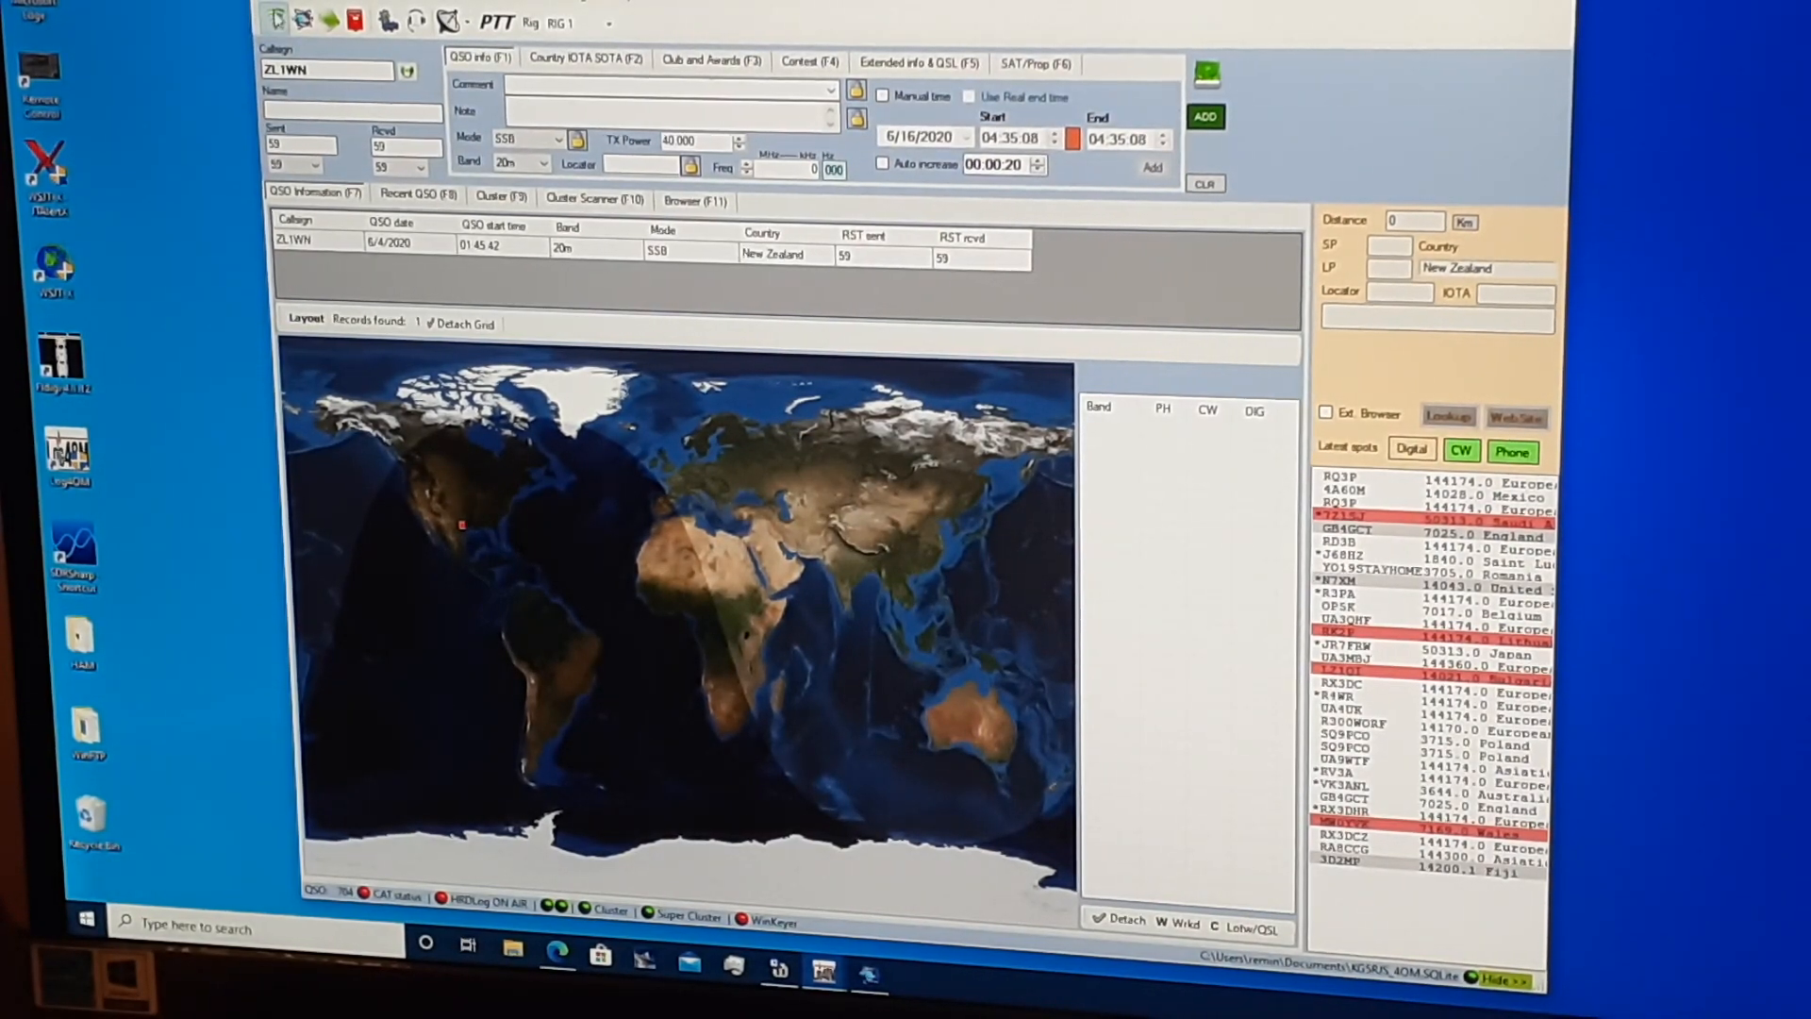
Bring up the DX cluster spots window over the Log4OM log (F9)
key(F9)
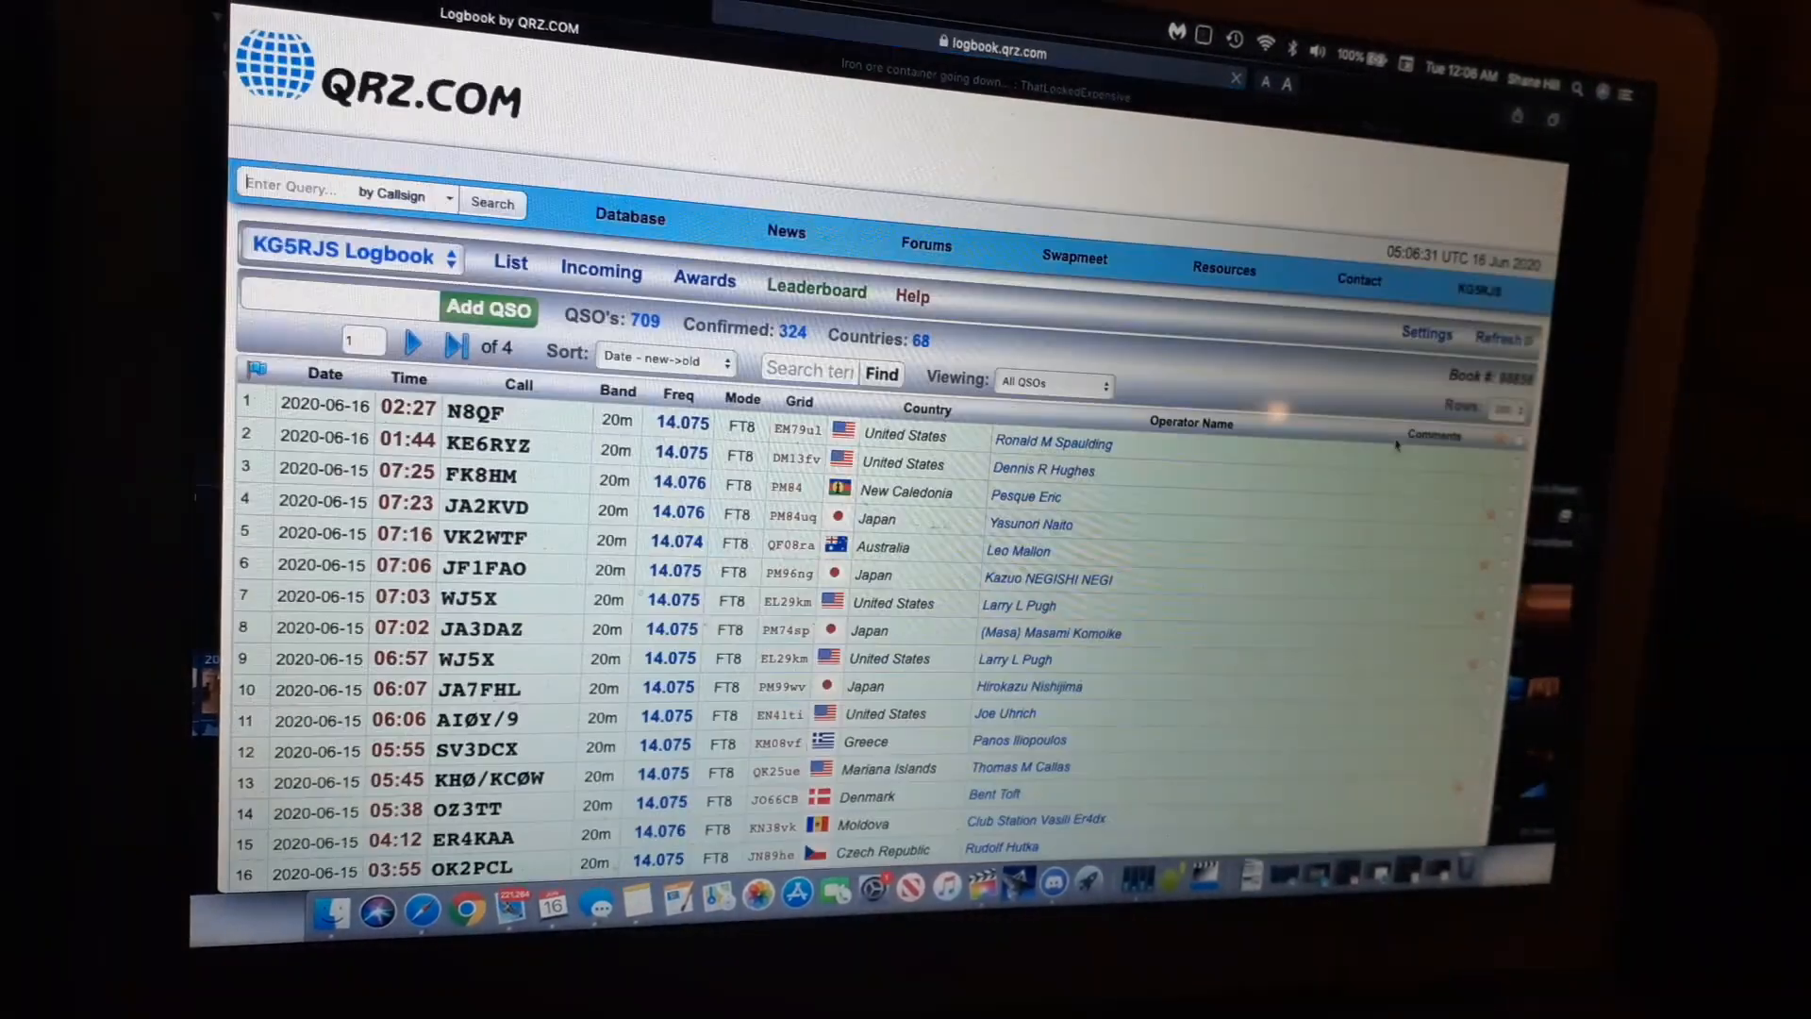
scroll(978, 562, down, 5)
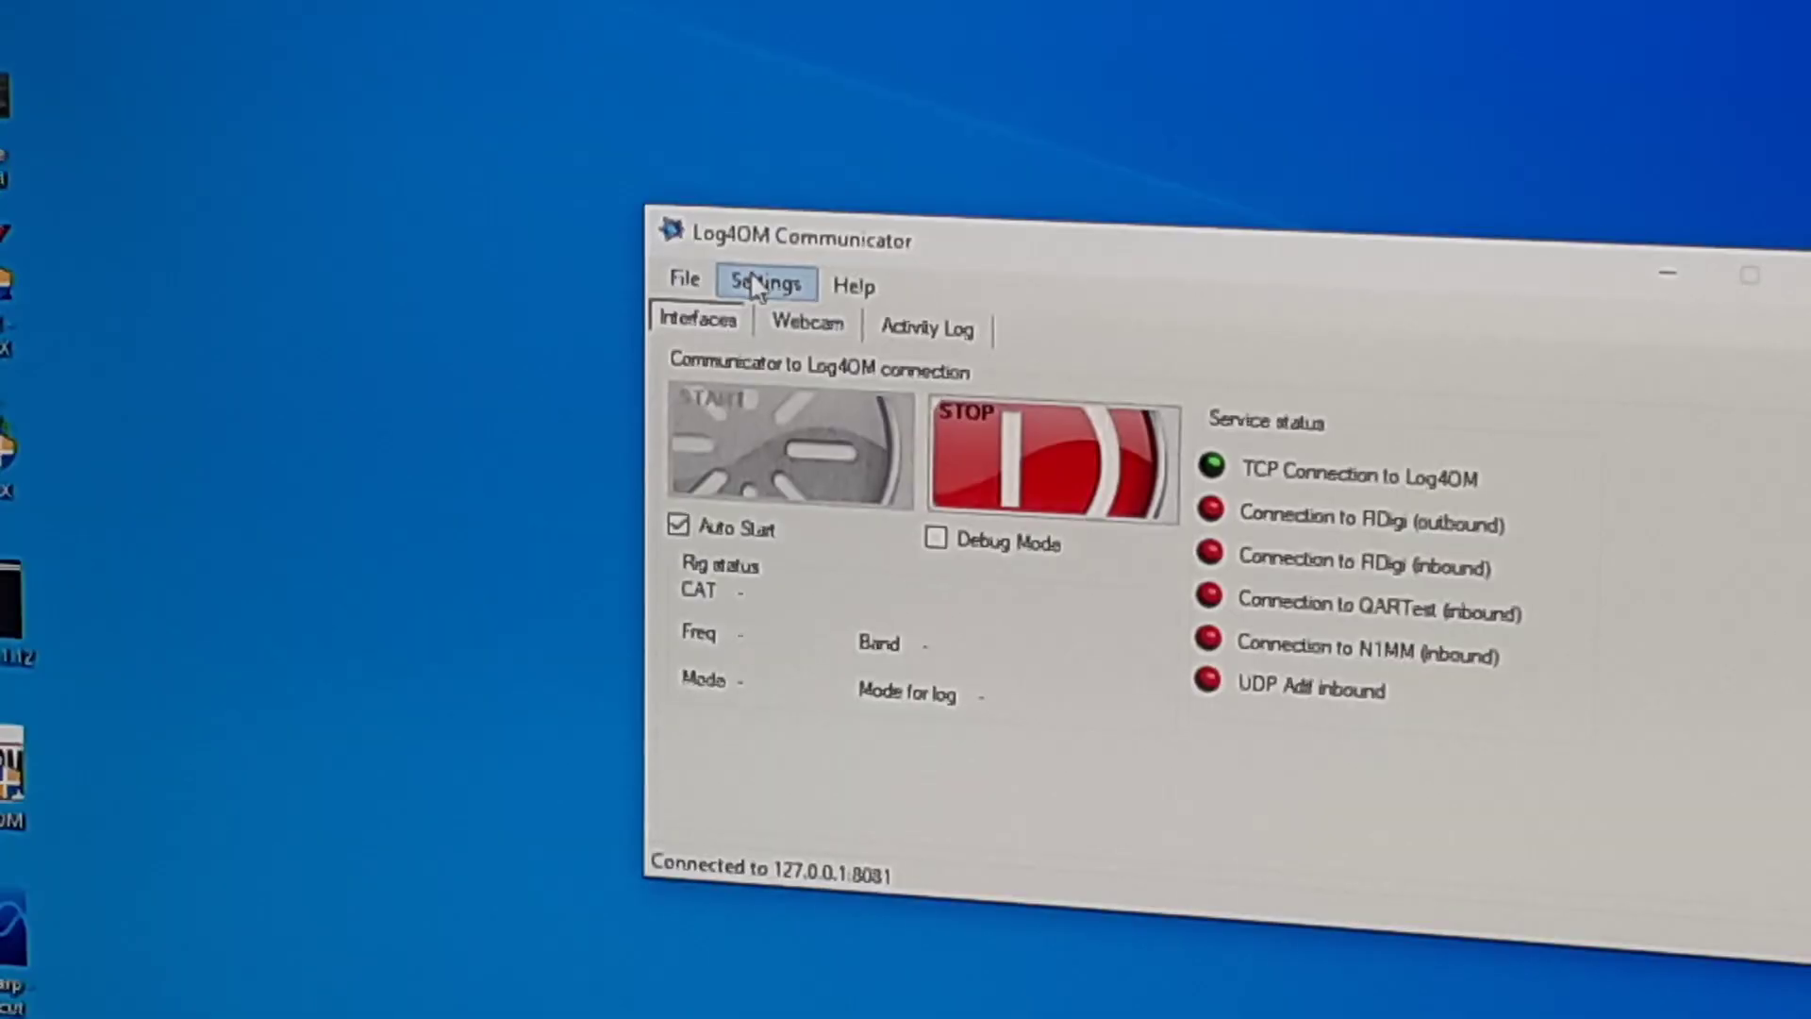
Review Communicator's inbound connection settings, then its FlDigi interface settings
click(760, 290)
mouse_move(833, 370)
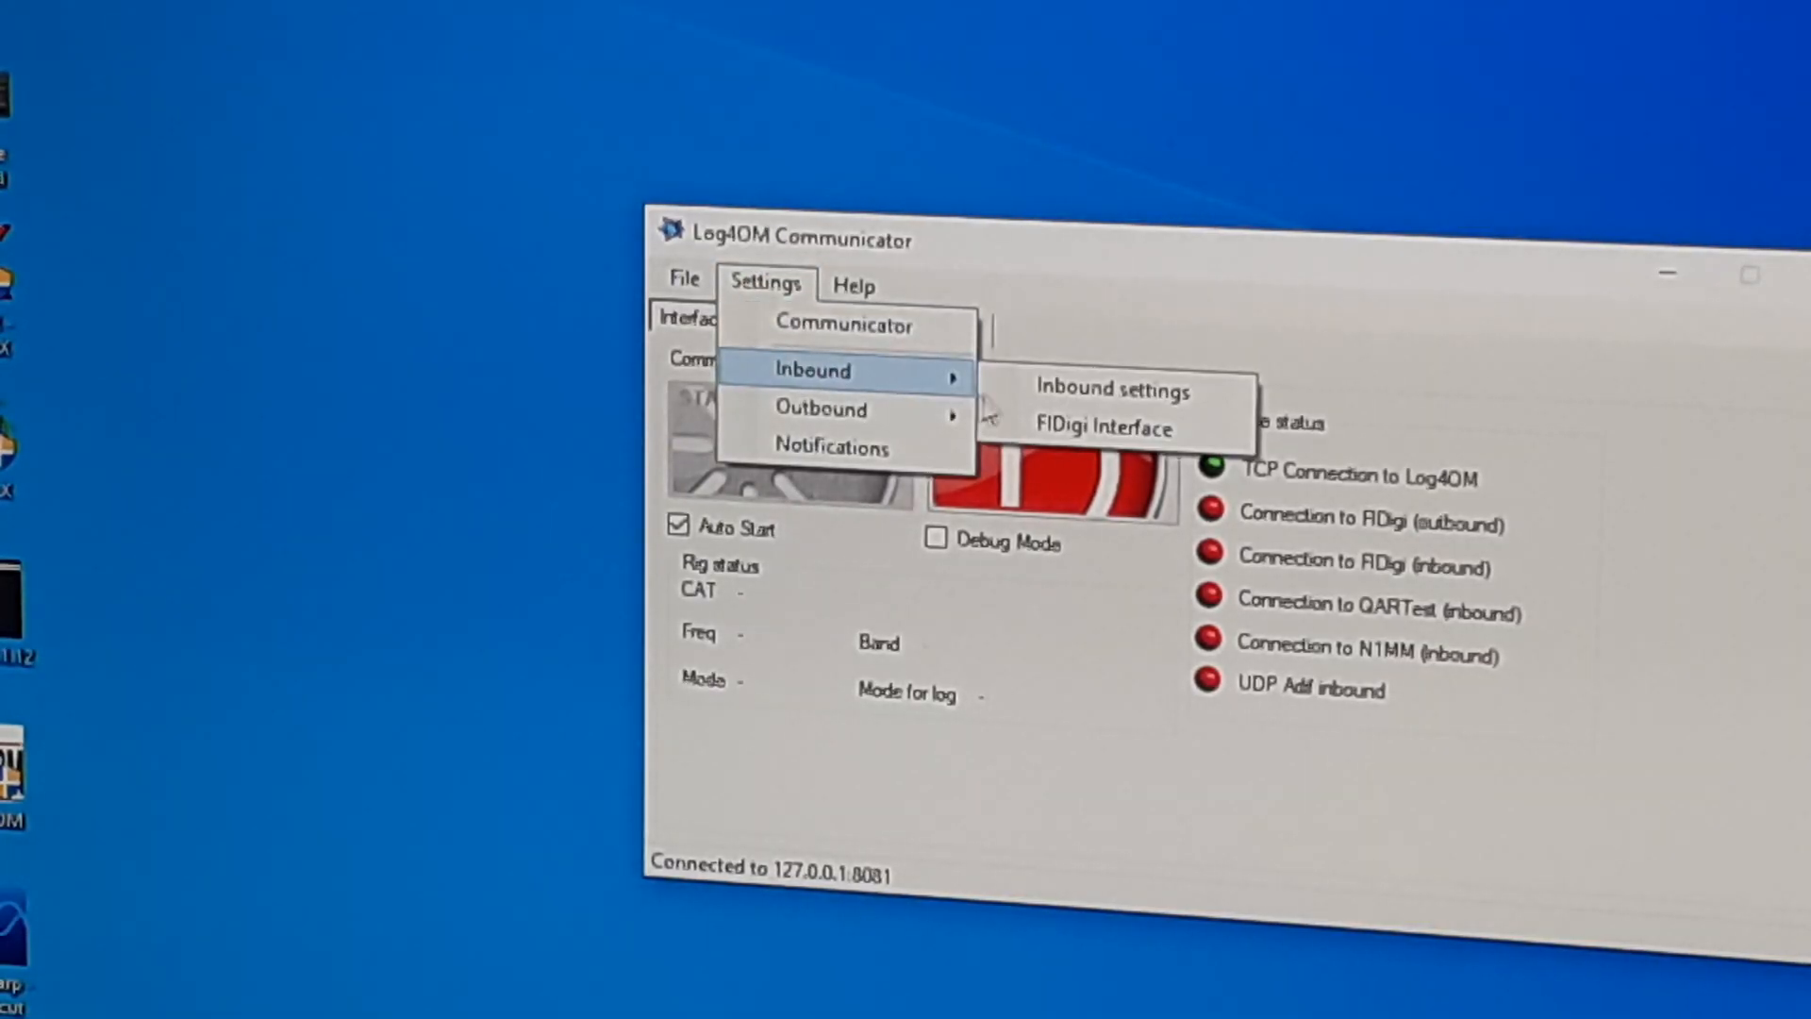
click(1076, 390)
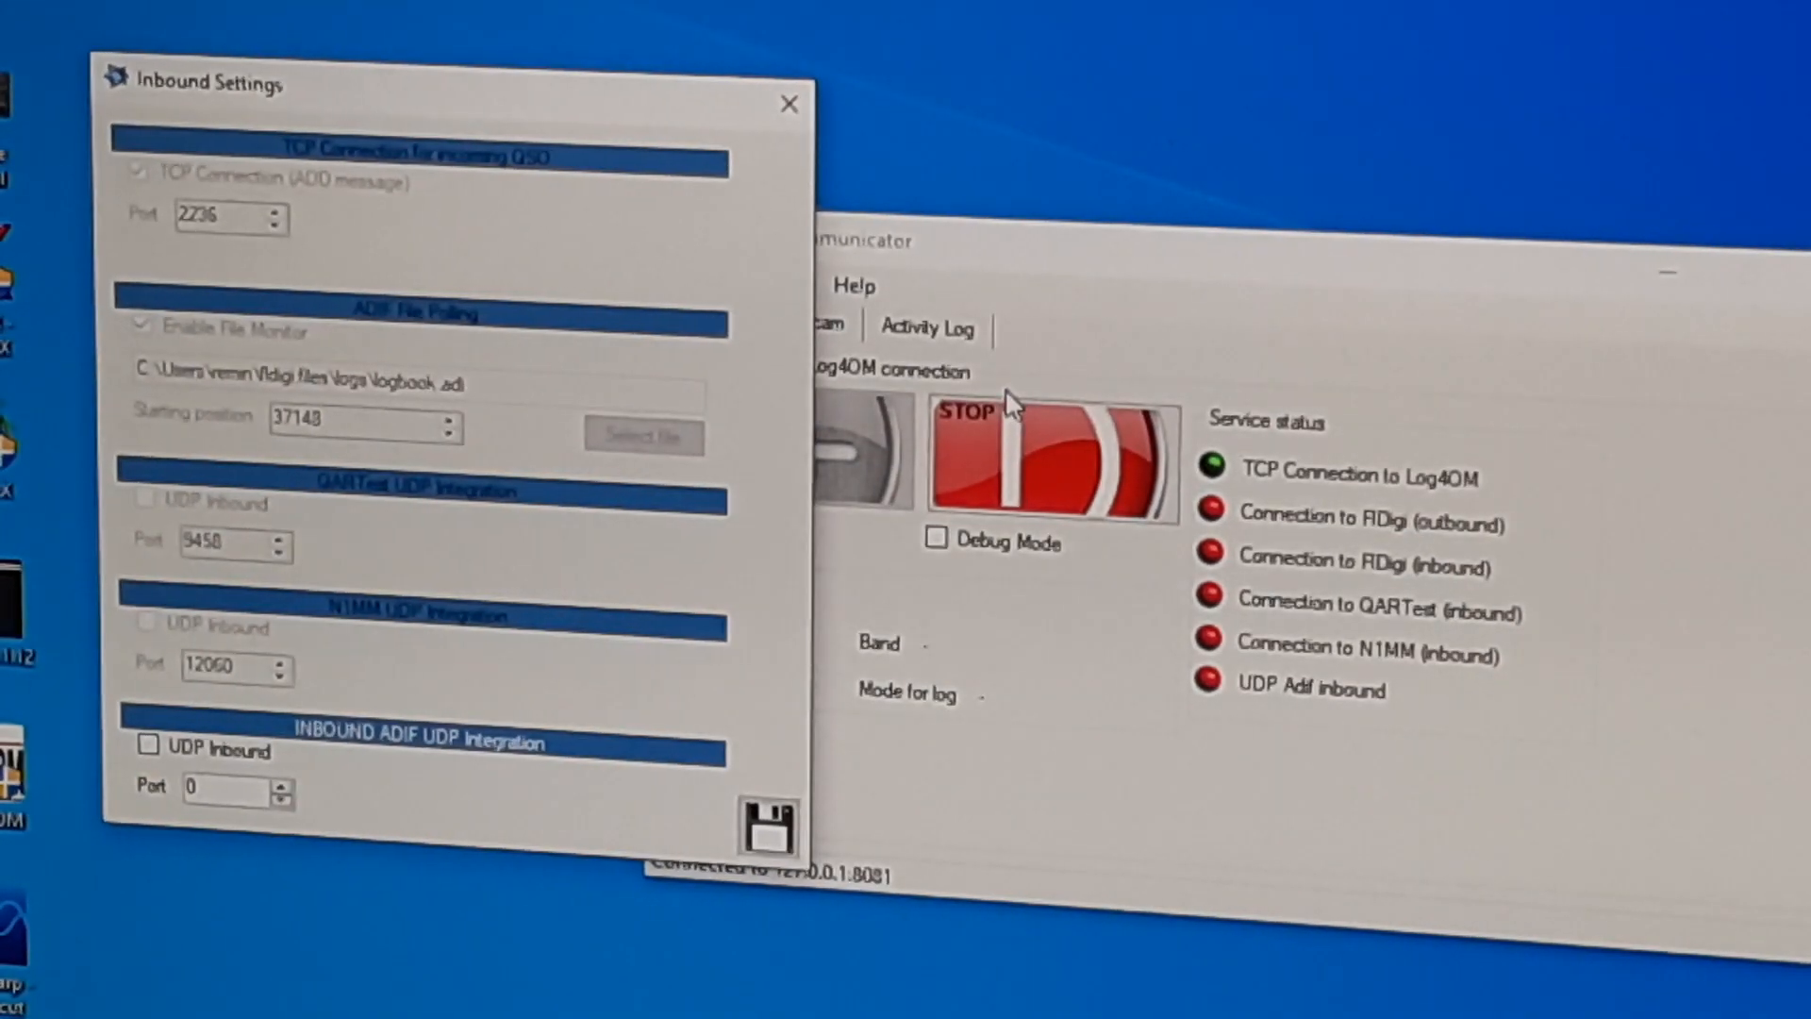
click(788, 104)
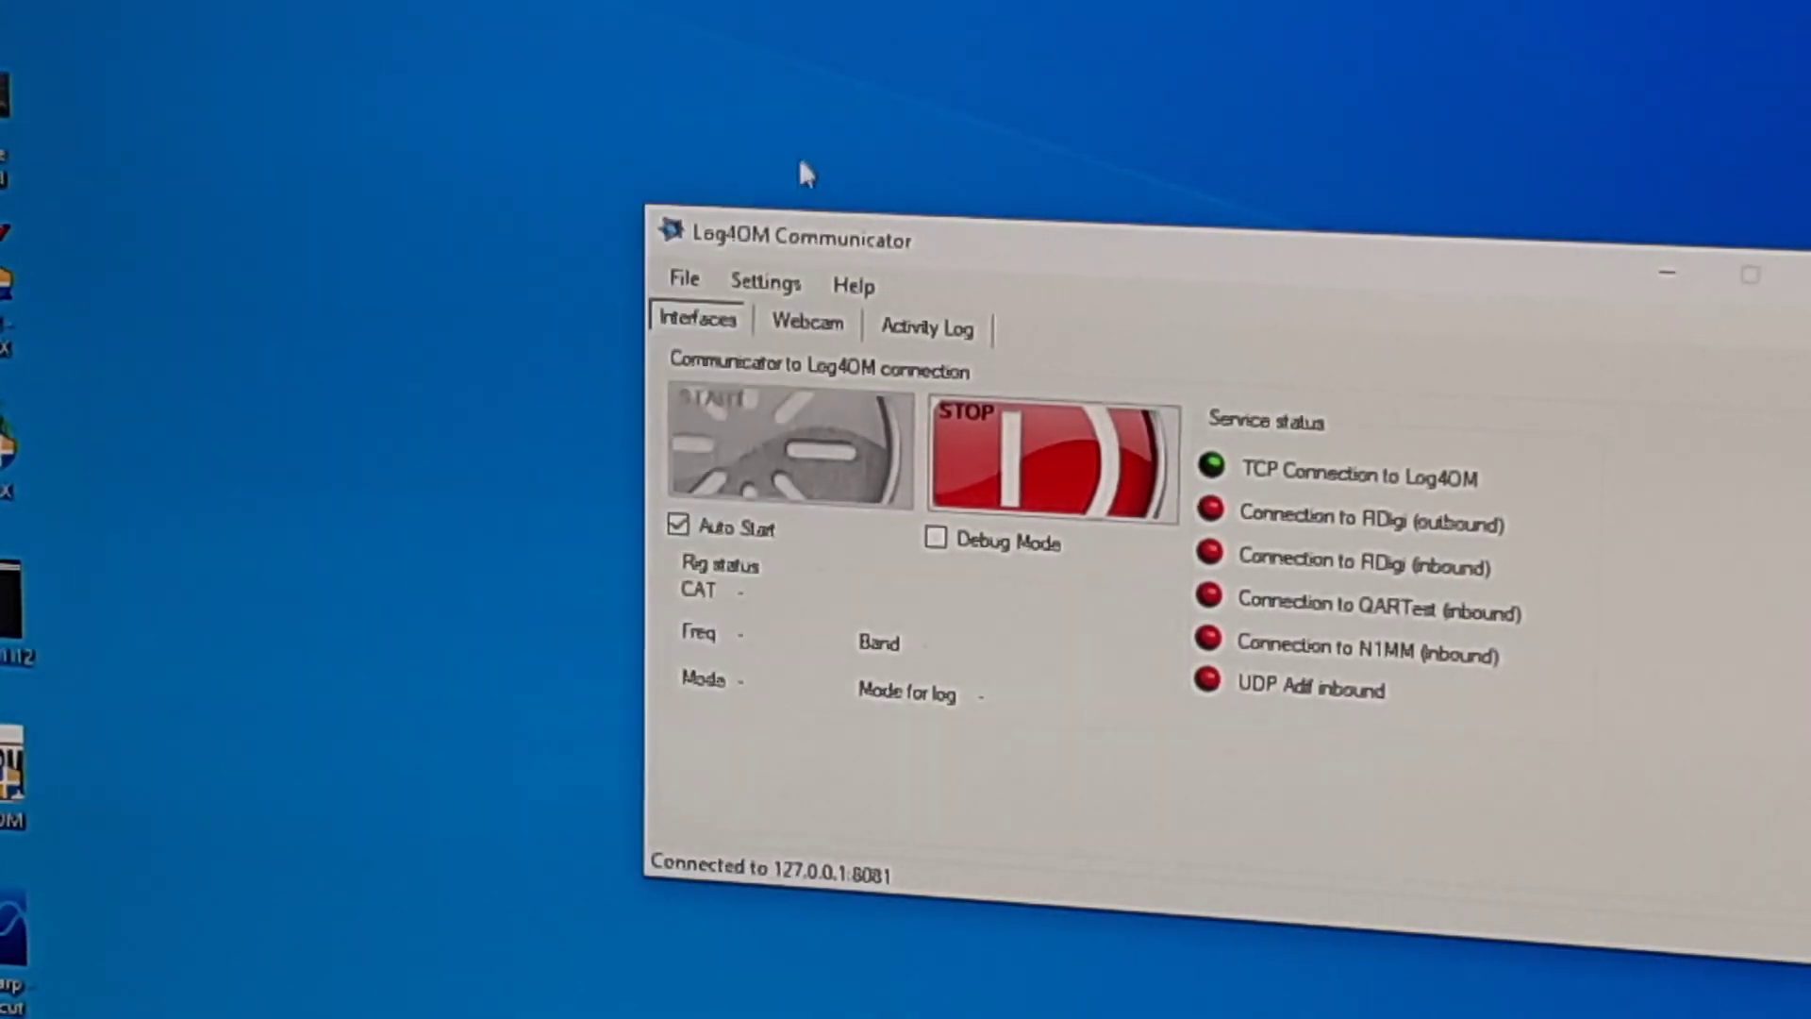
click(765, 284)
click(1118, 424)
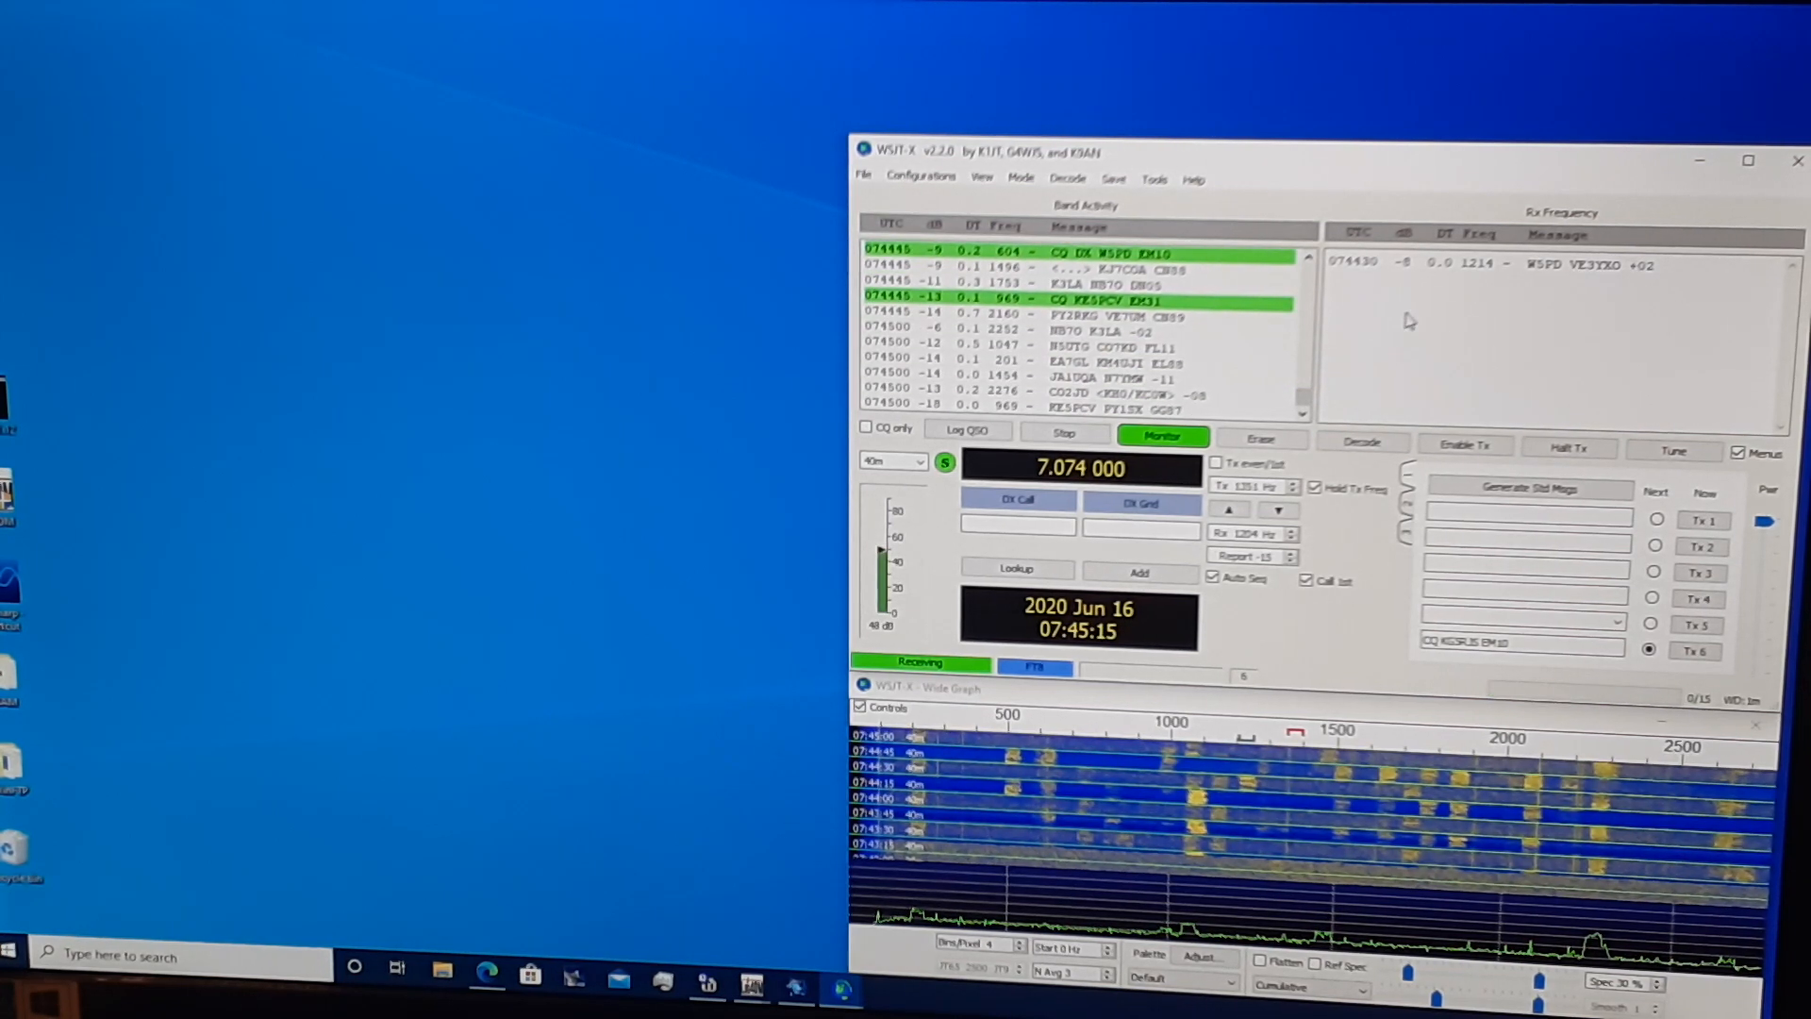
scroll(1273, 371, up, 3)
scroll(1274, 371, down, 3)
scroll(1075, 325, down, 2)
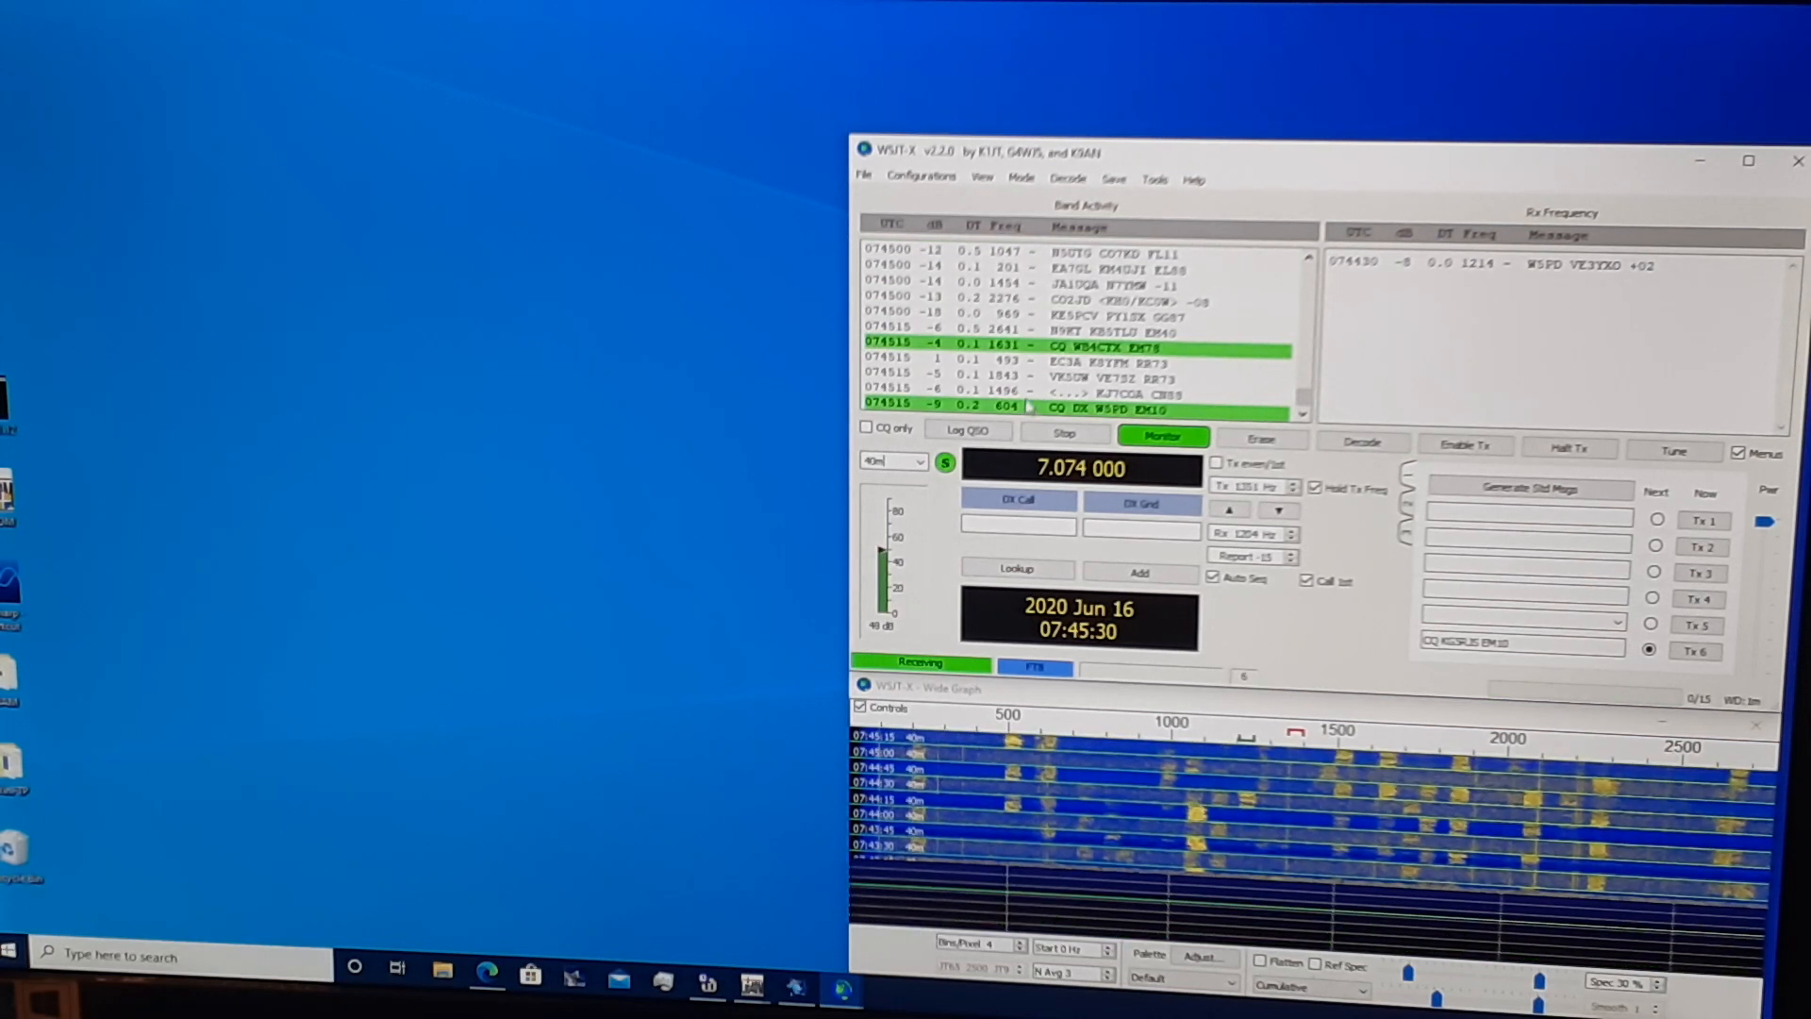
scroll(1011, 311, up, 2)
scroll(1011, 312, up, 2)
scroll(1012, 312, up, 1)
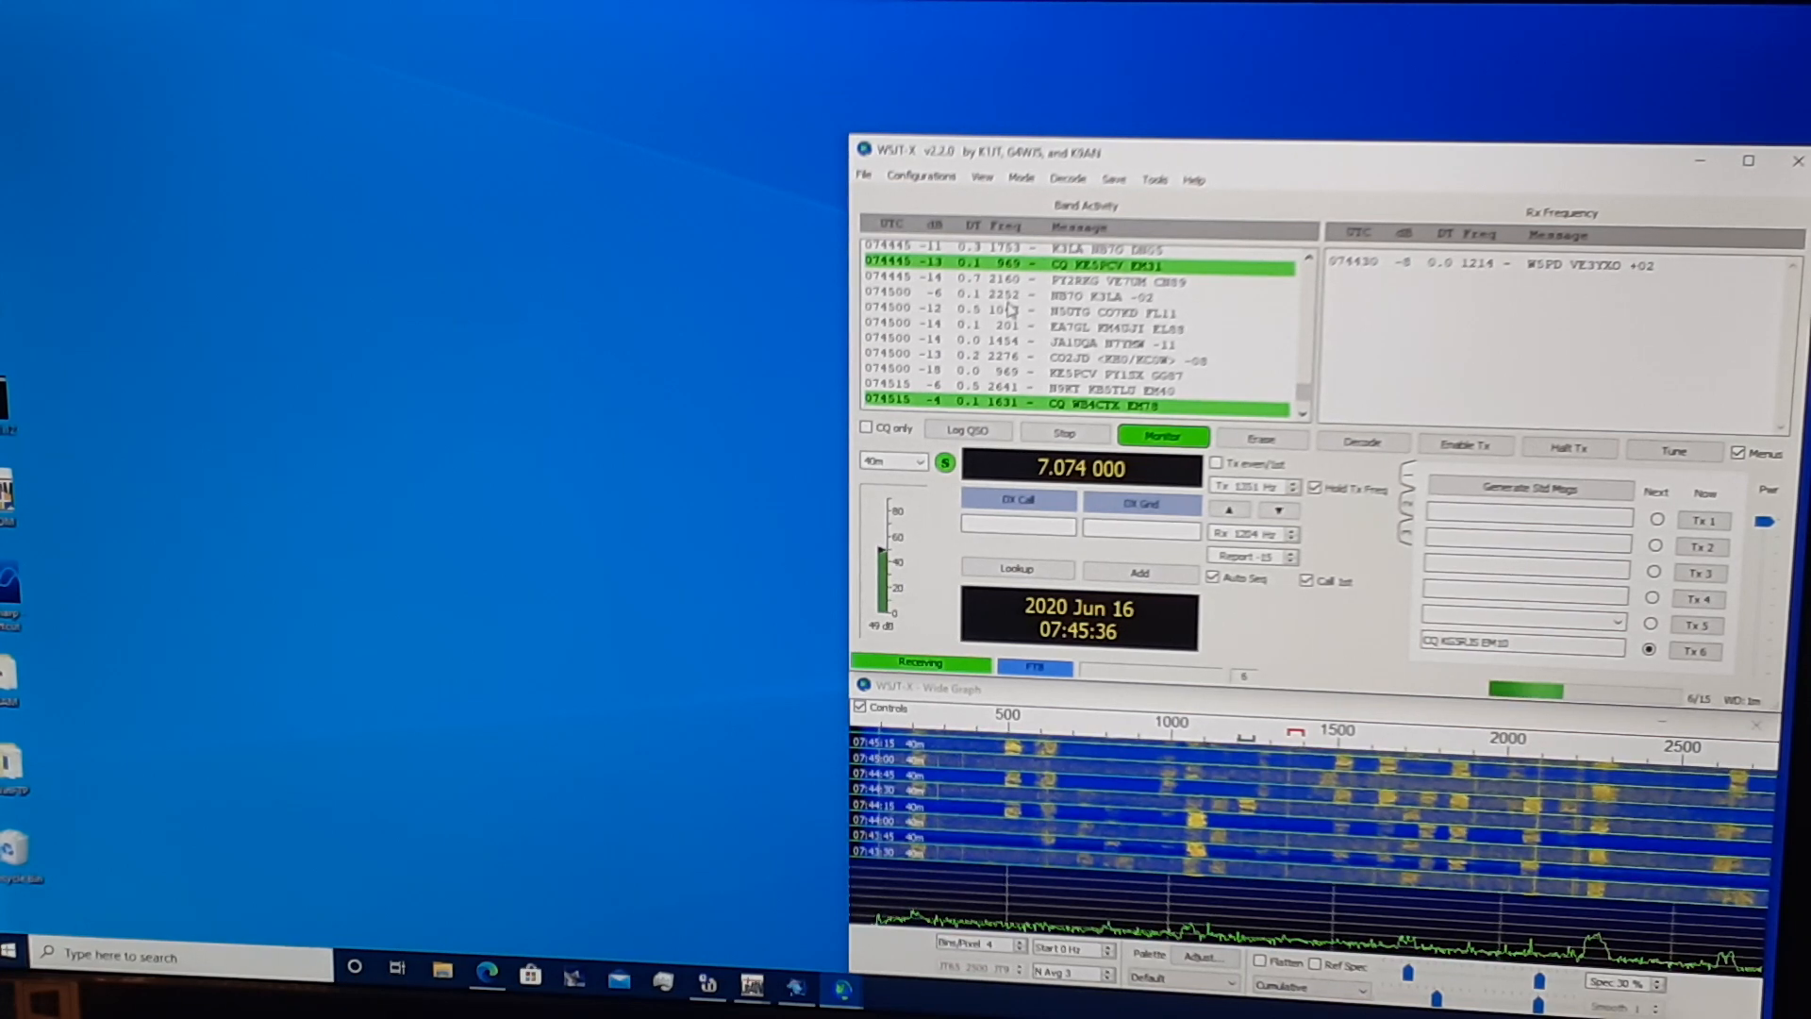
scroll(1010, 311, down, 4)
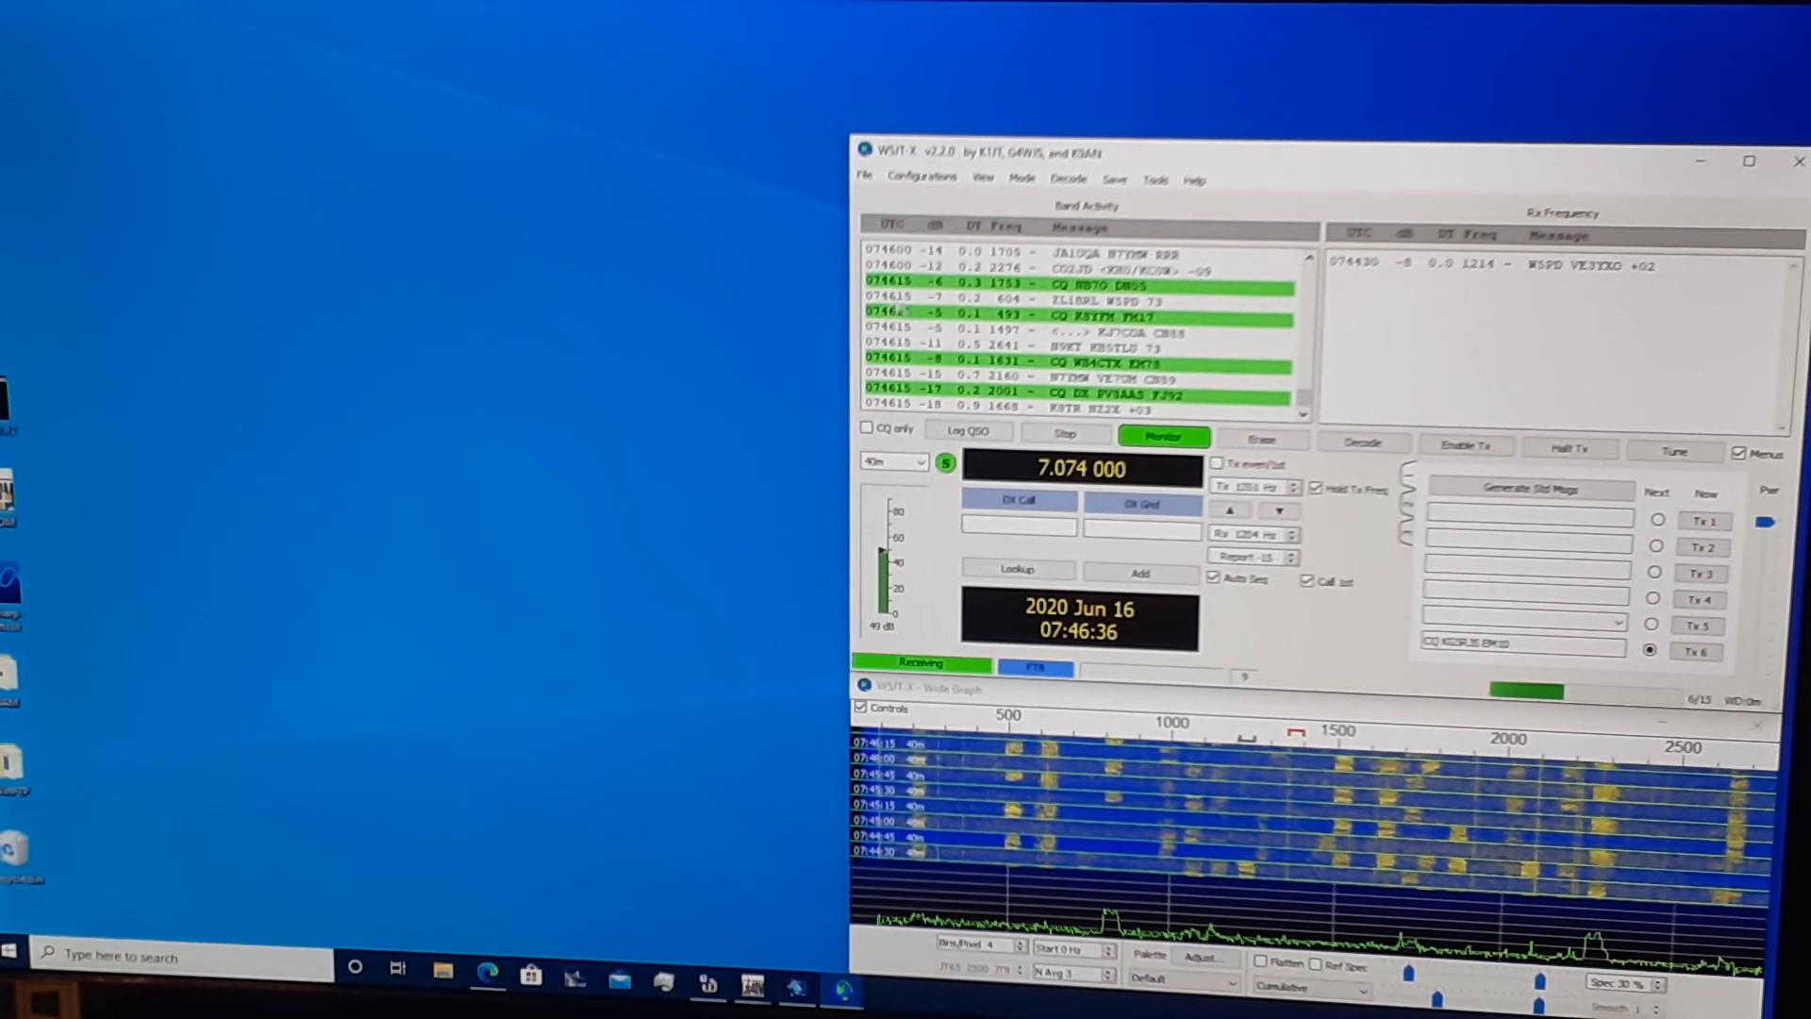
scroll(1033, 309, up, 3)
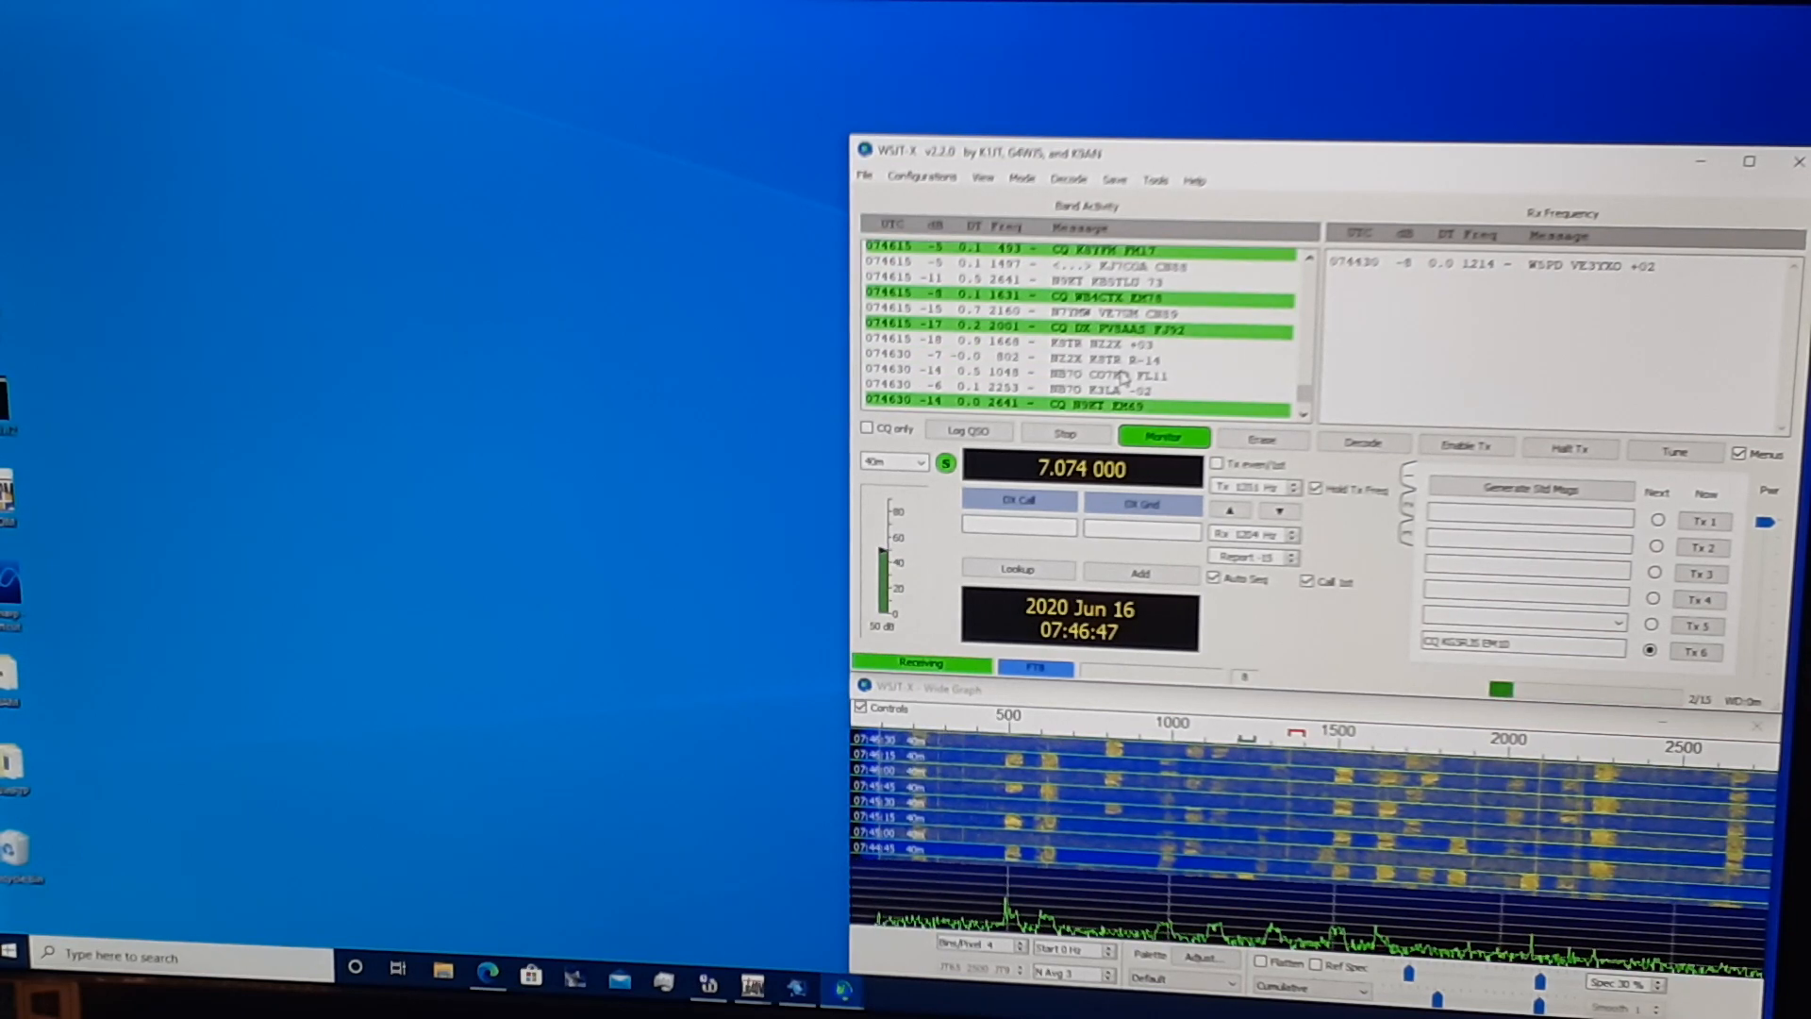
scroll(1122, 376, up, 3)
scroll(1103, 326, down, 4)
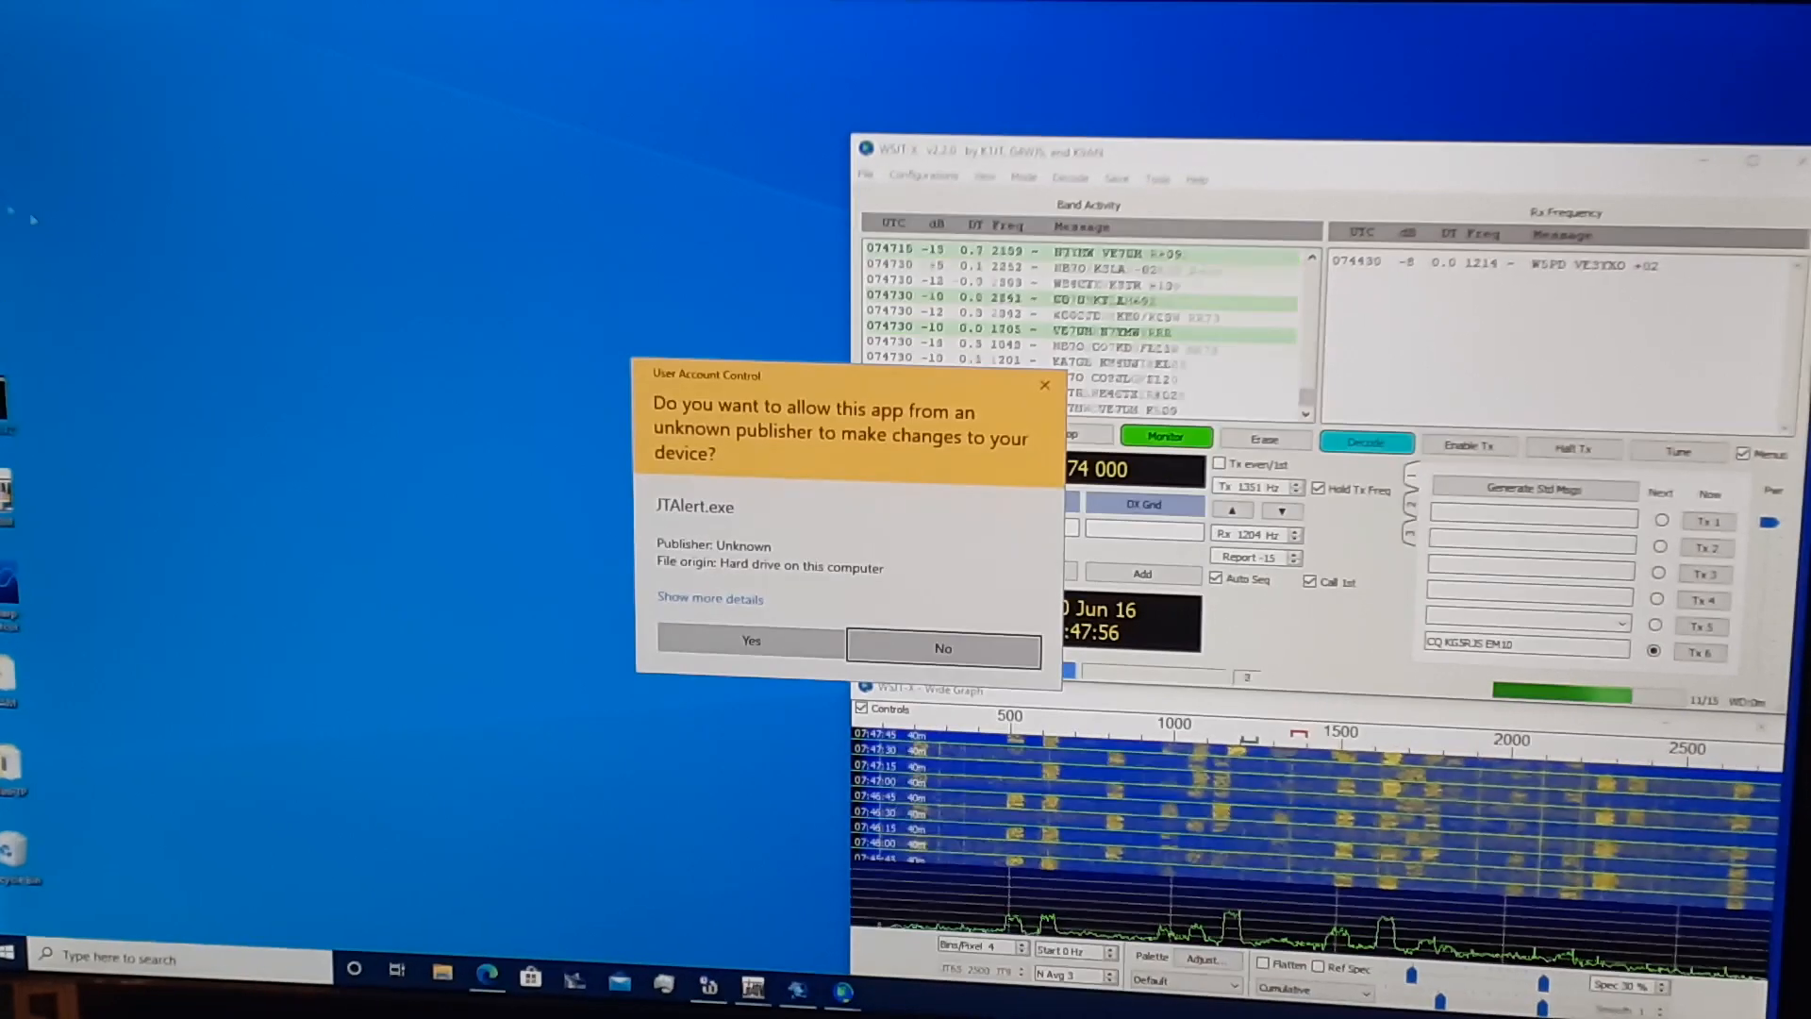
Allow JTAlert to start so its alert window docks above WSJT-X on 20m
click(751, 641)
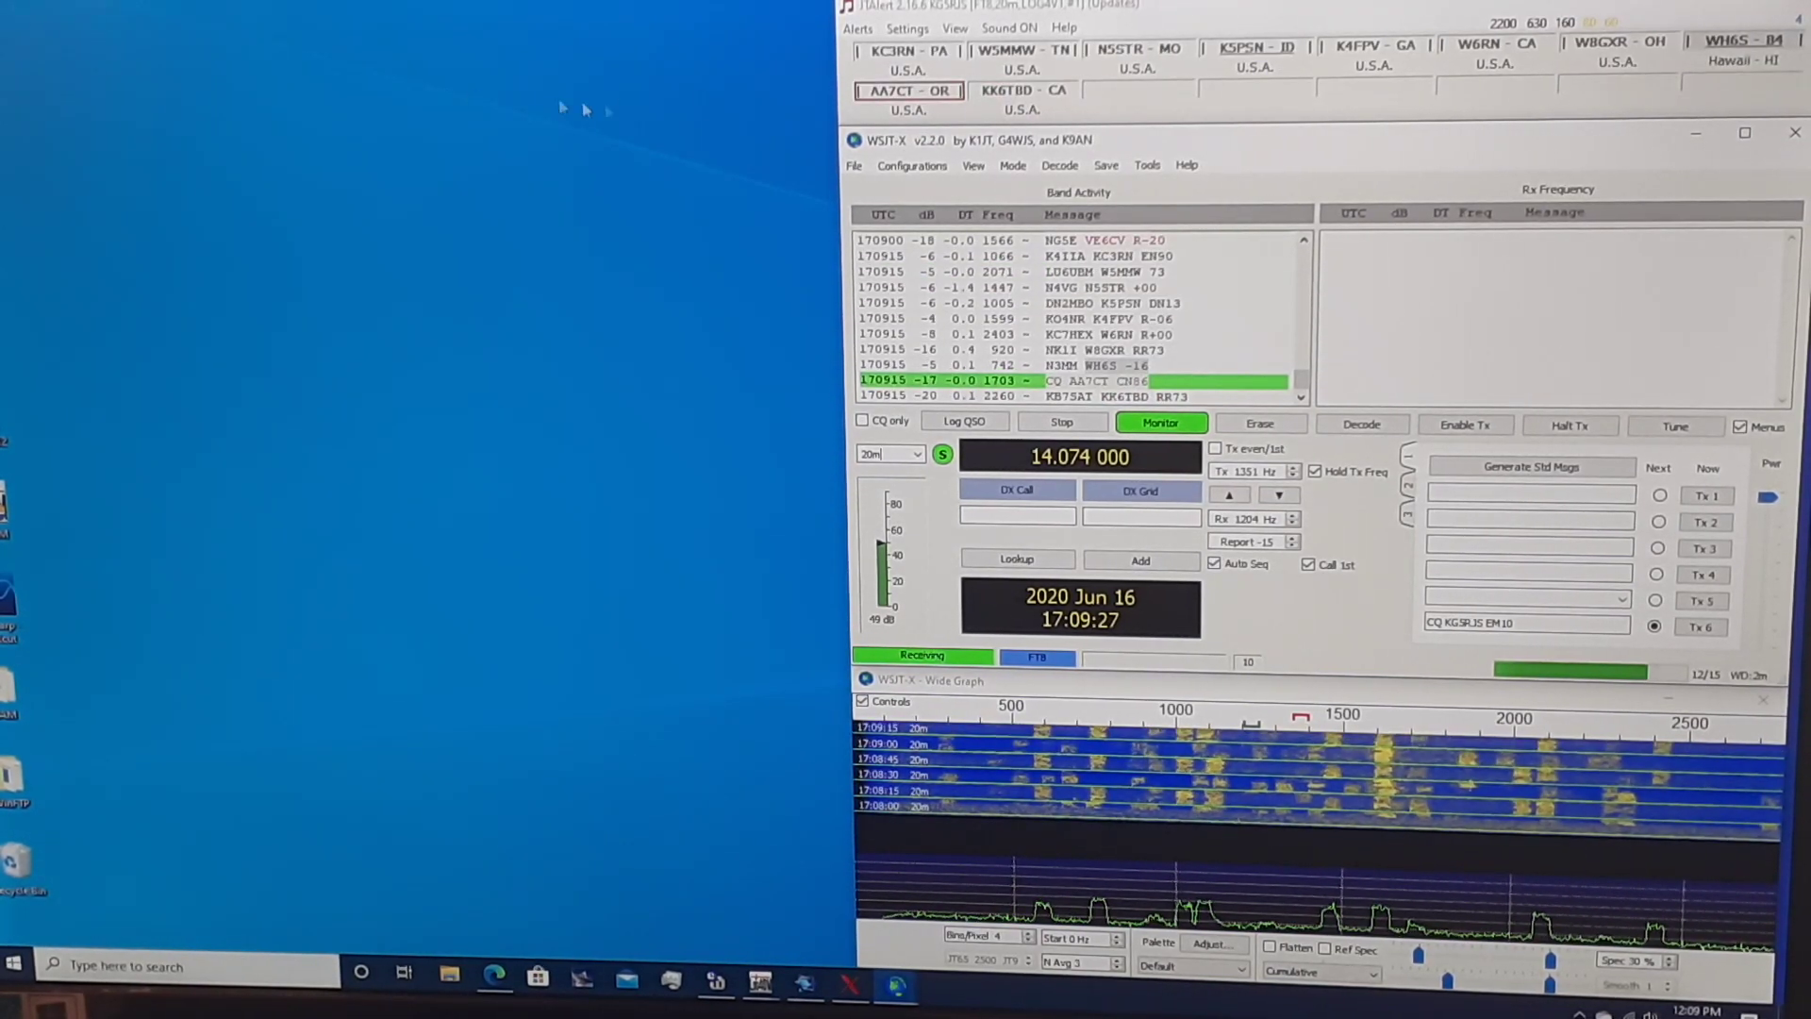
click(906, 90)
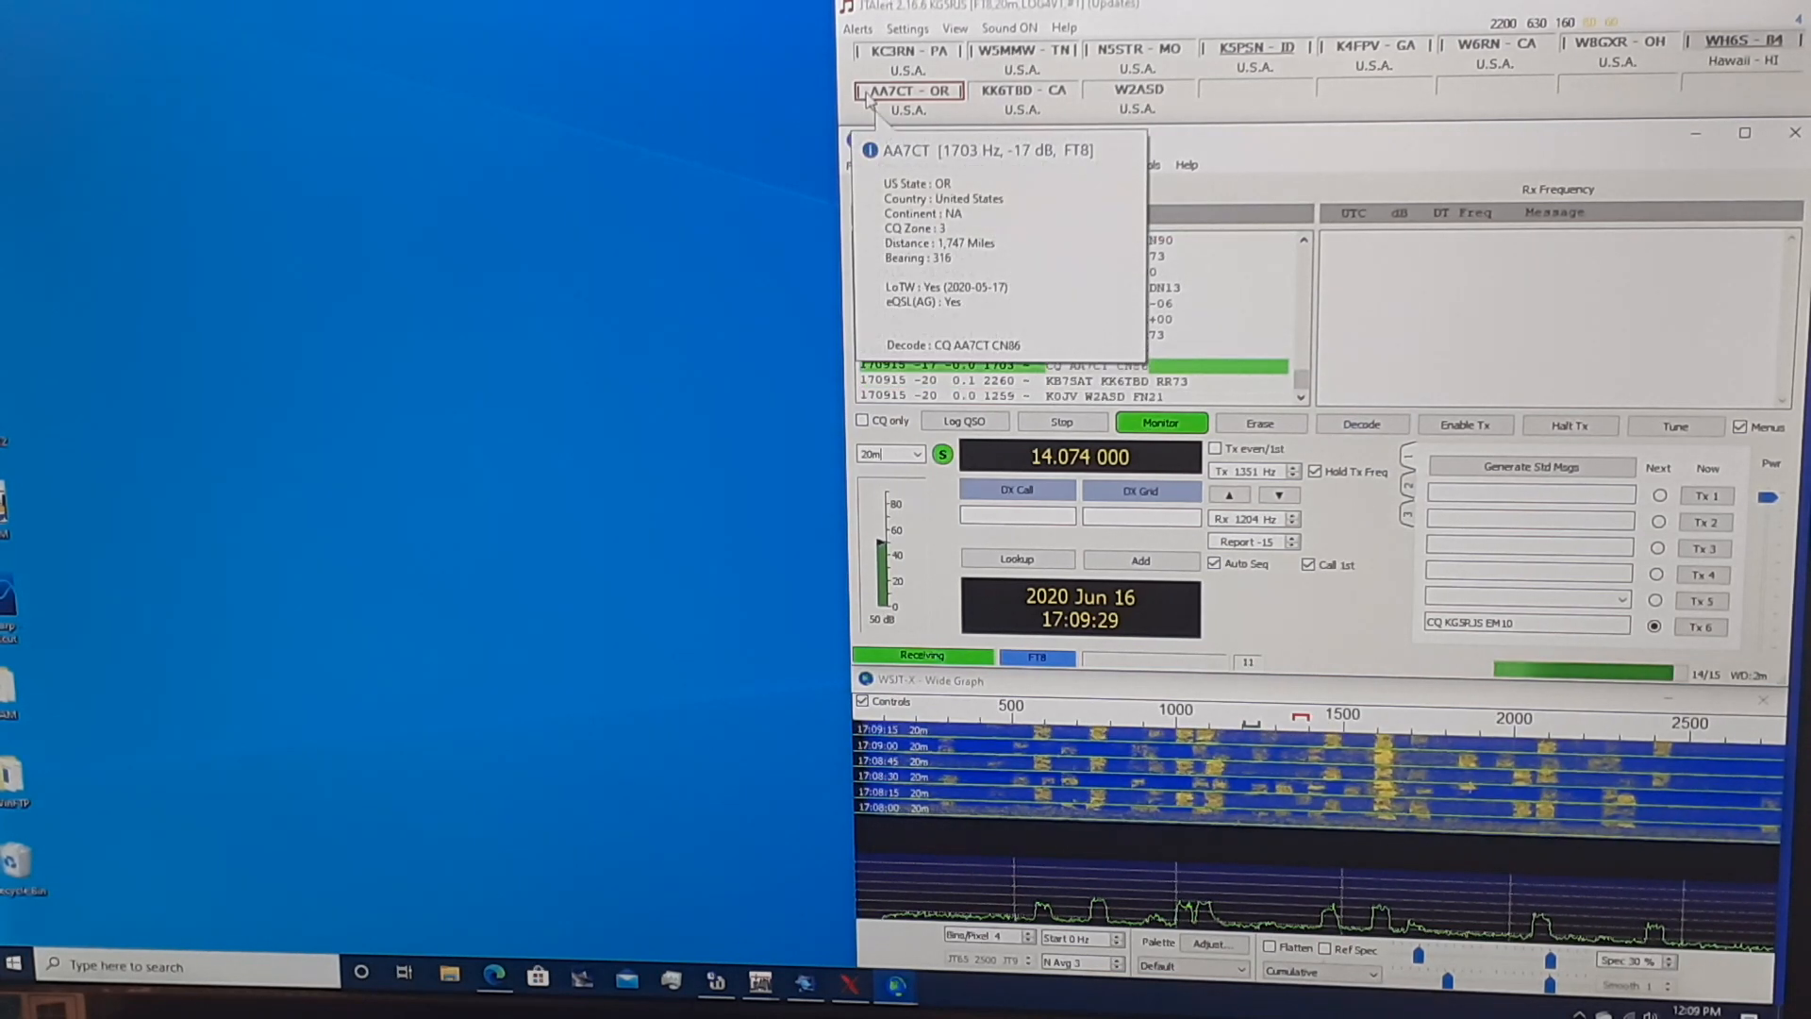
double_click(870, 99)
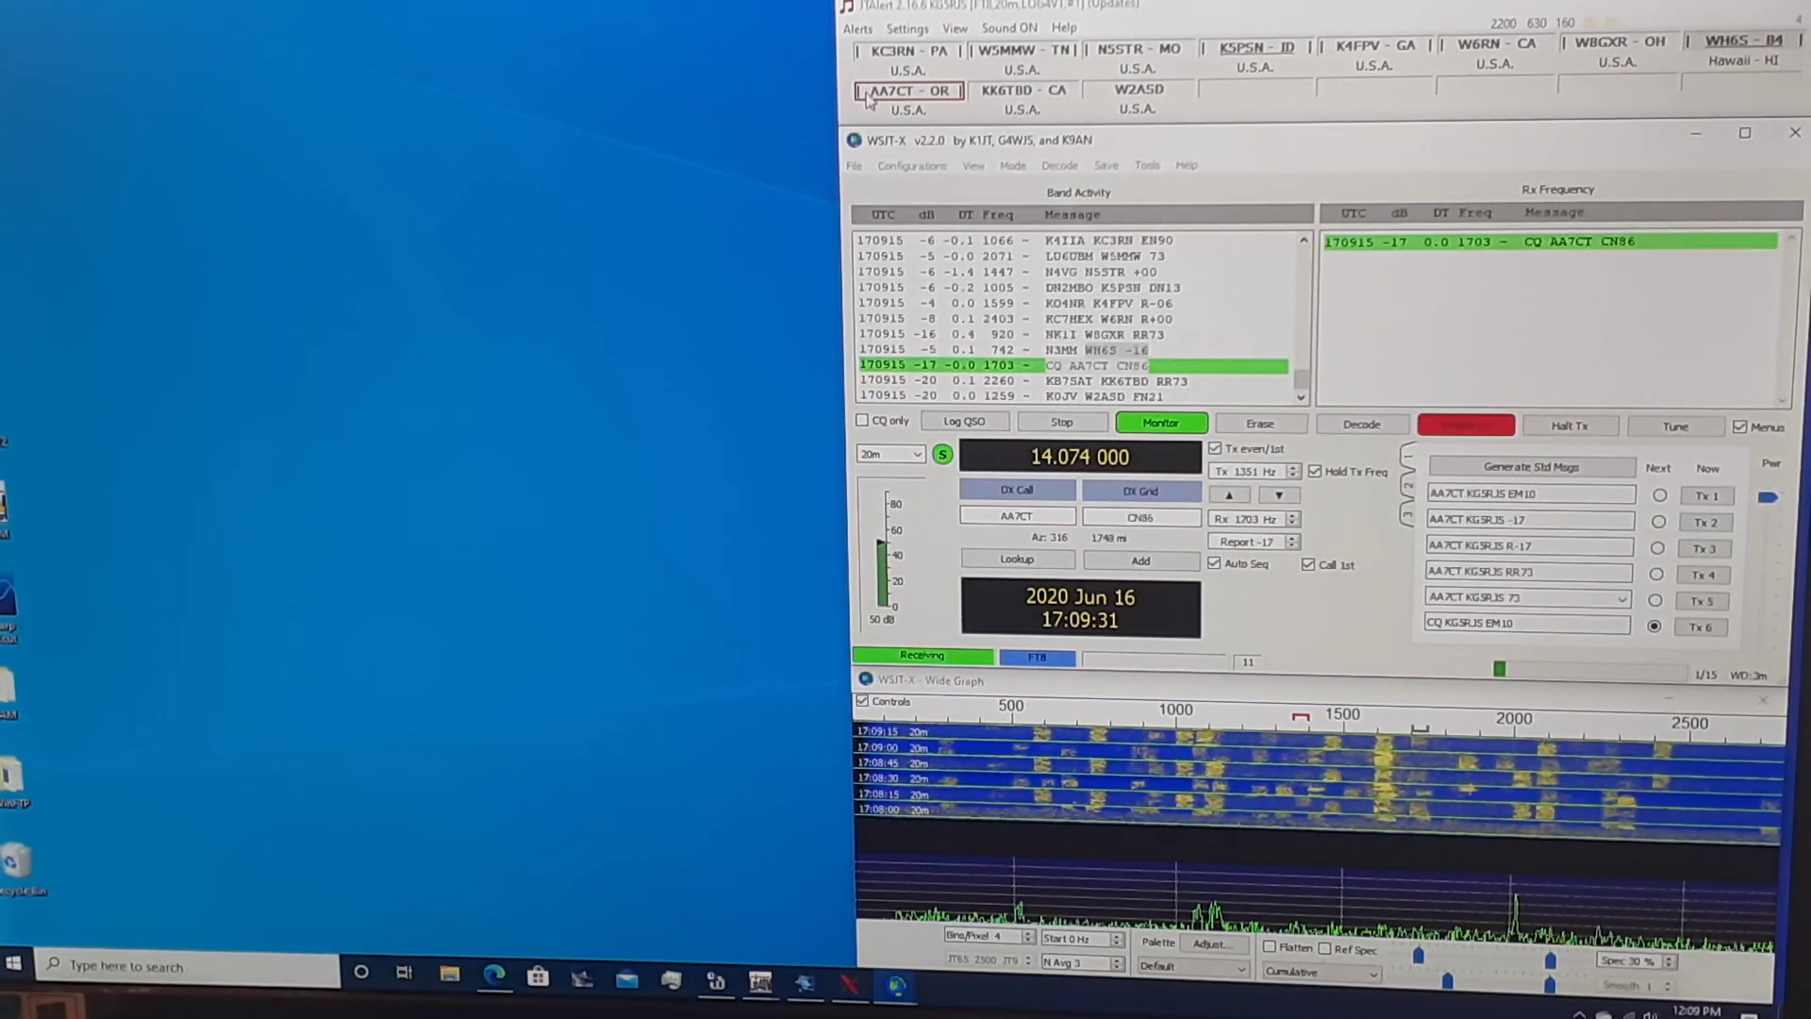
click(1564, 425)
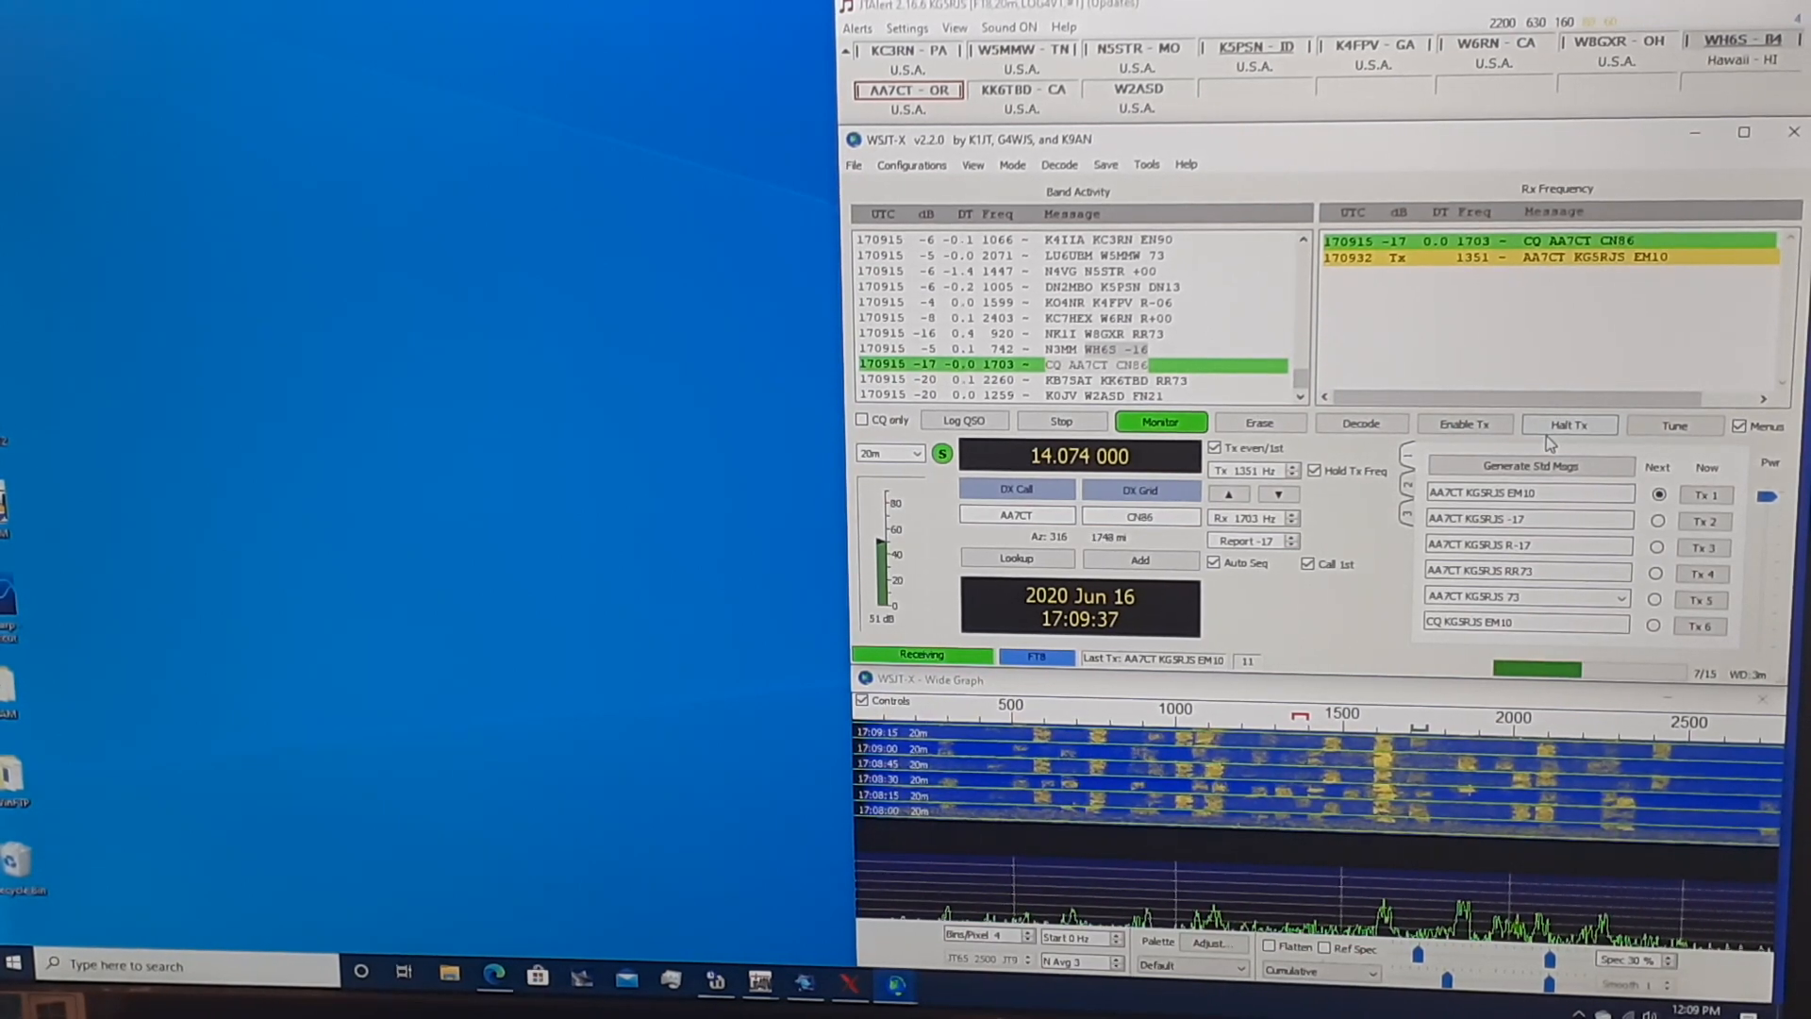
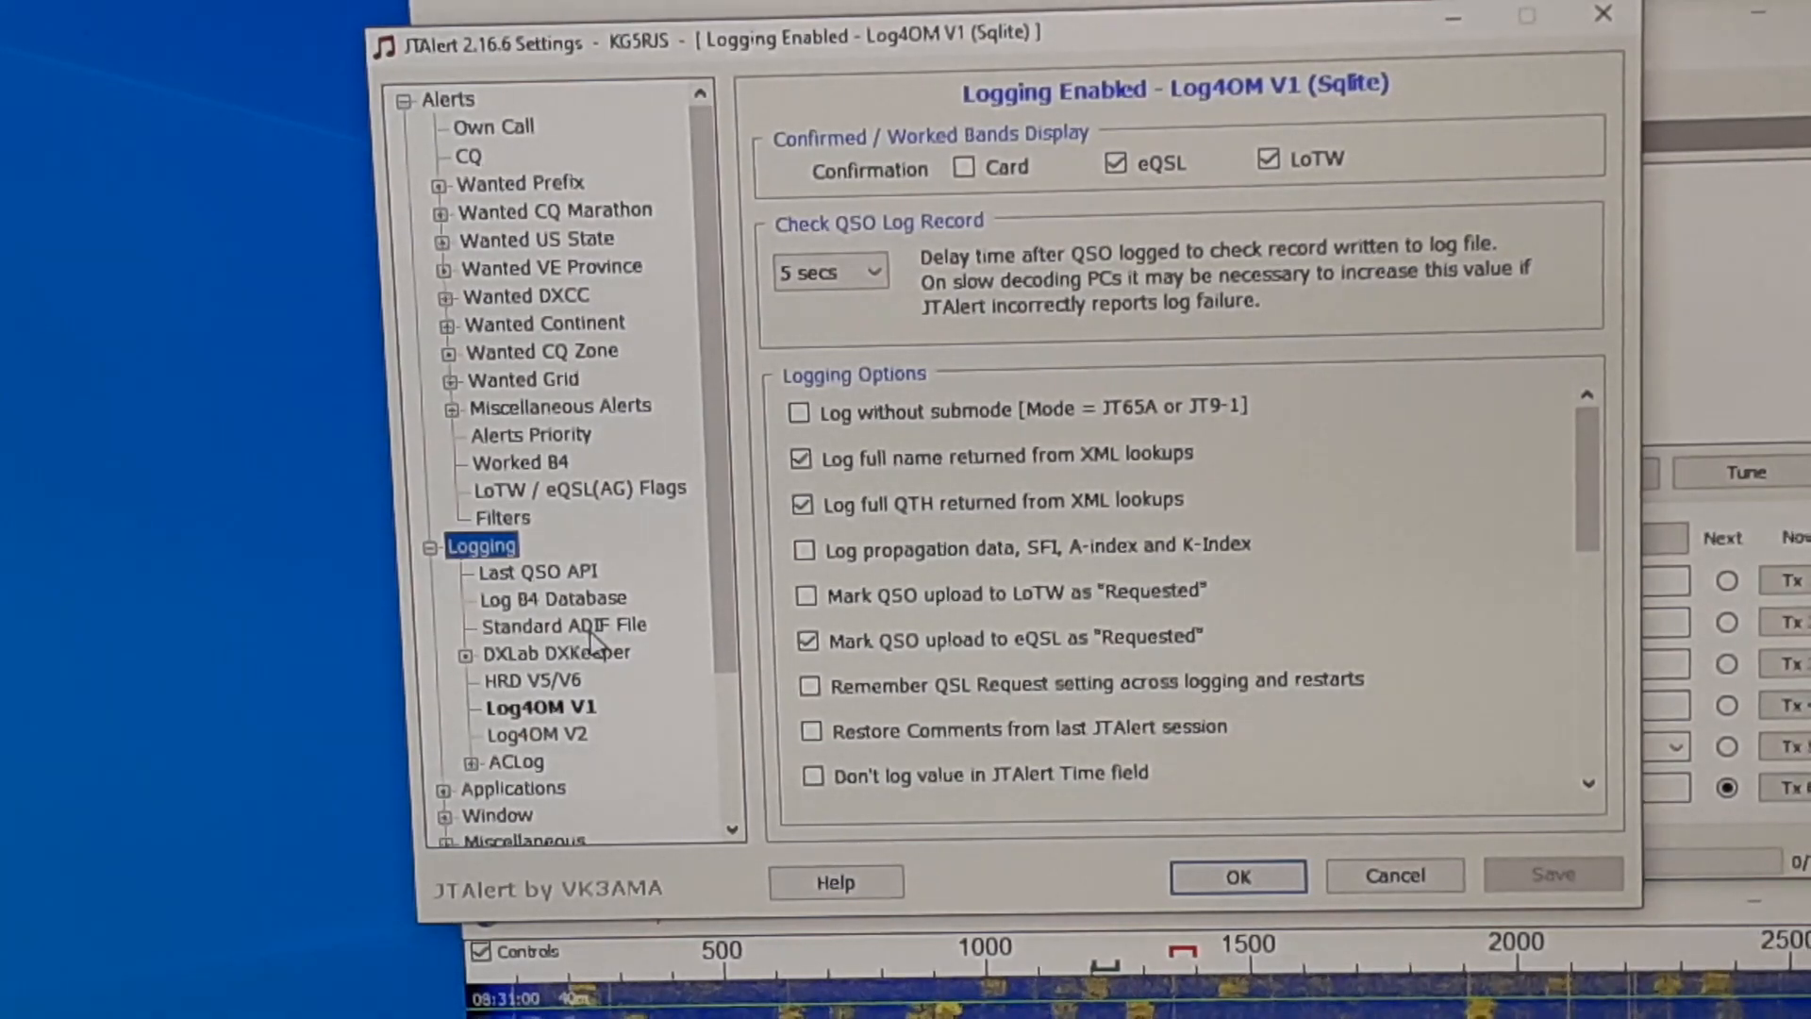
Show JTAlert's Log4OM V1 logging settings with the UDP server and SQLite log file path
click(542, 706)
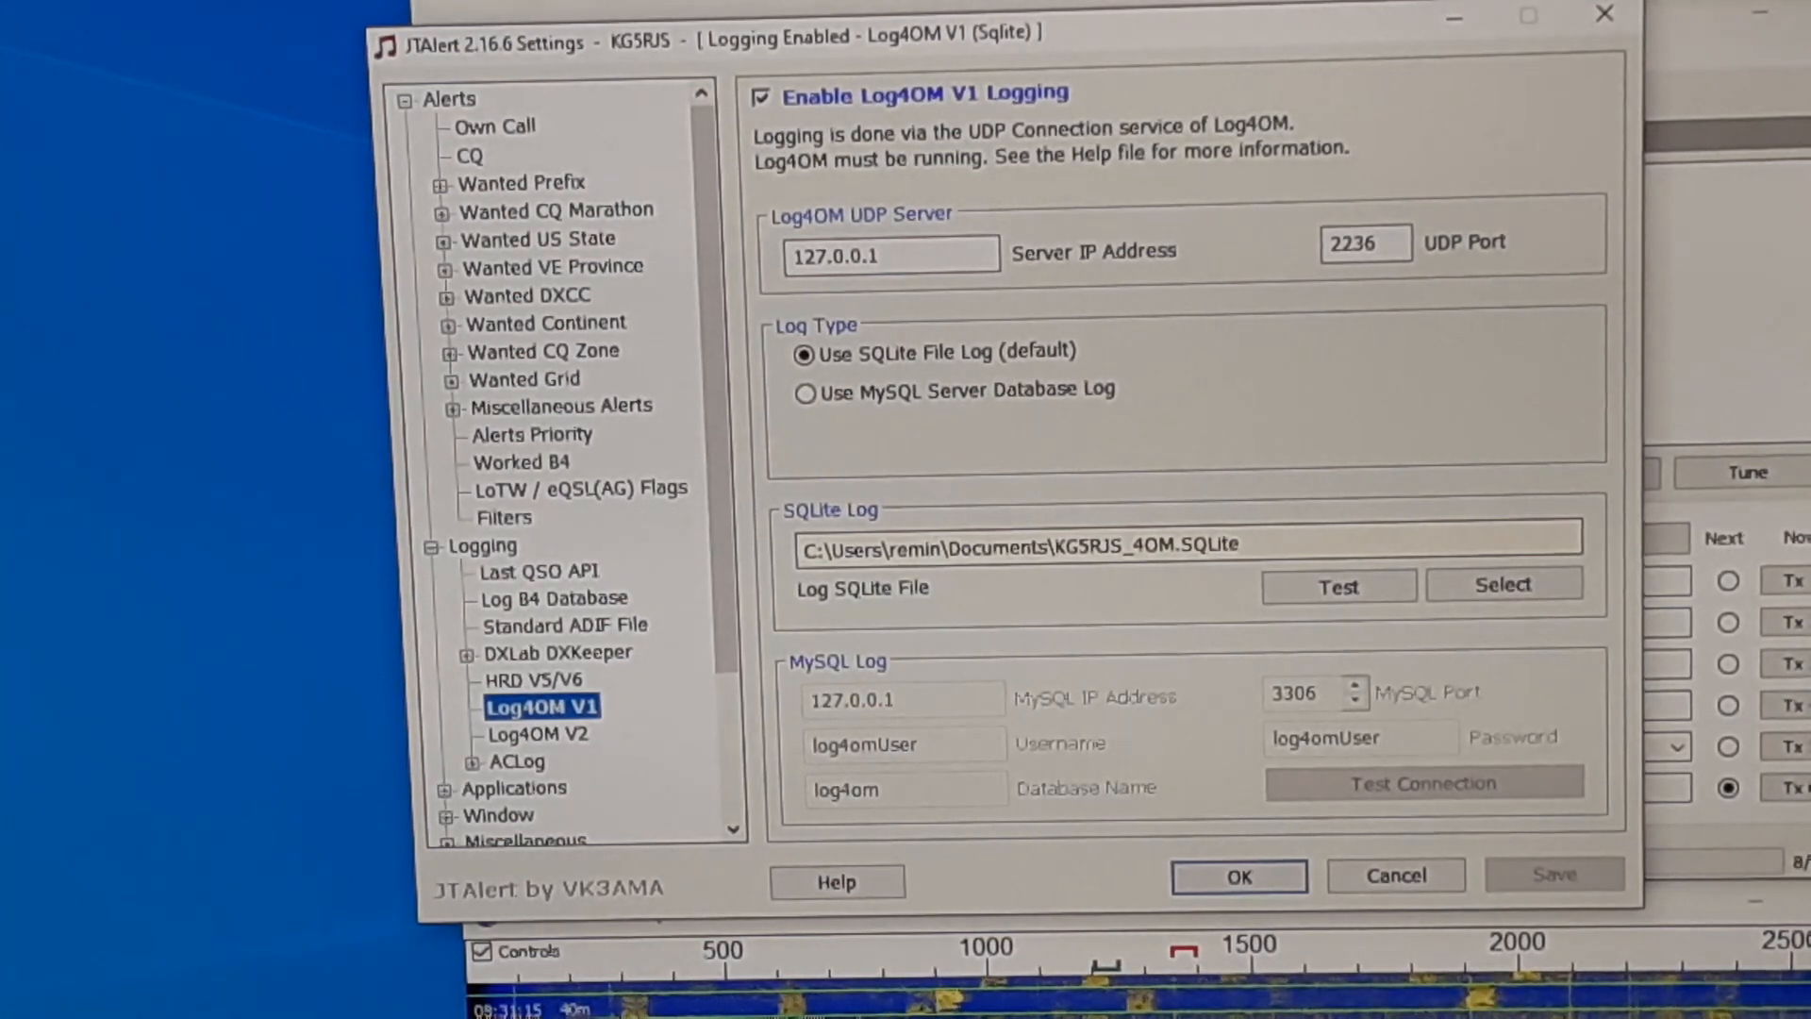
mouse_move(85, 162)
mouse_down()
mouse_move(345, 161)
mouse_move(32, 116)
mouse_up()
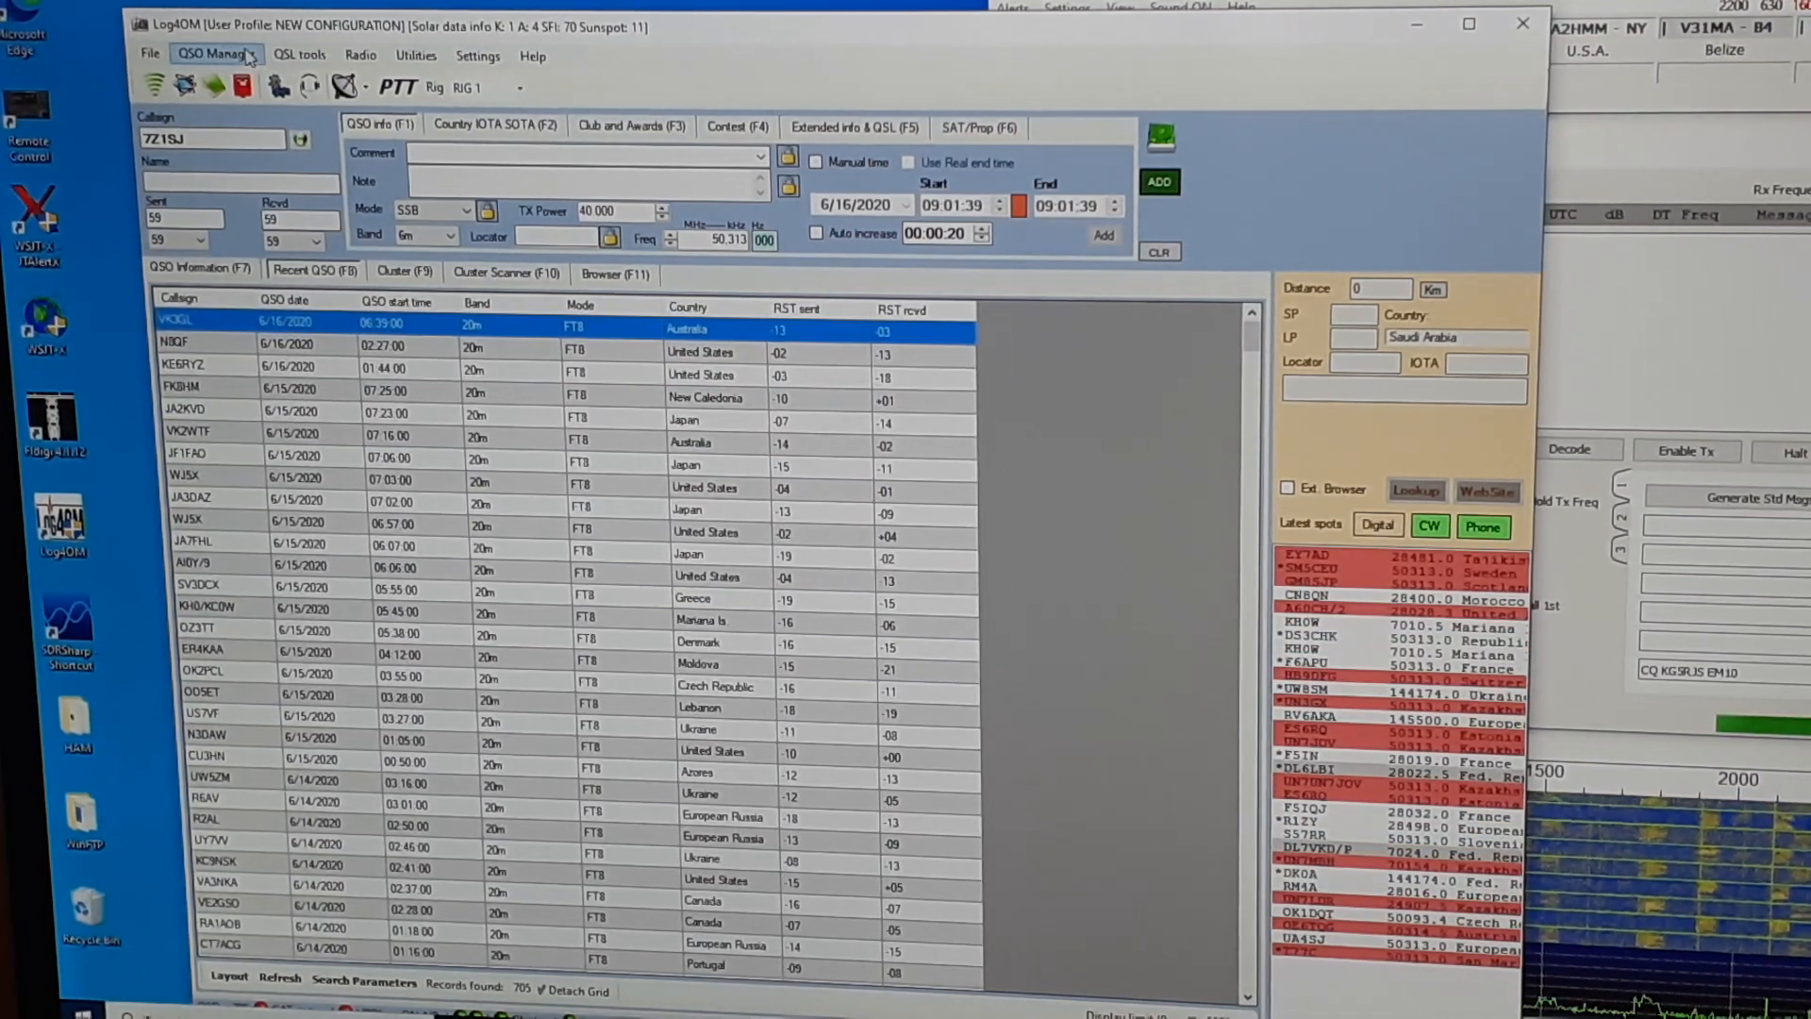
click(280, 87)
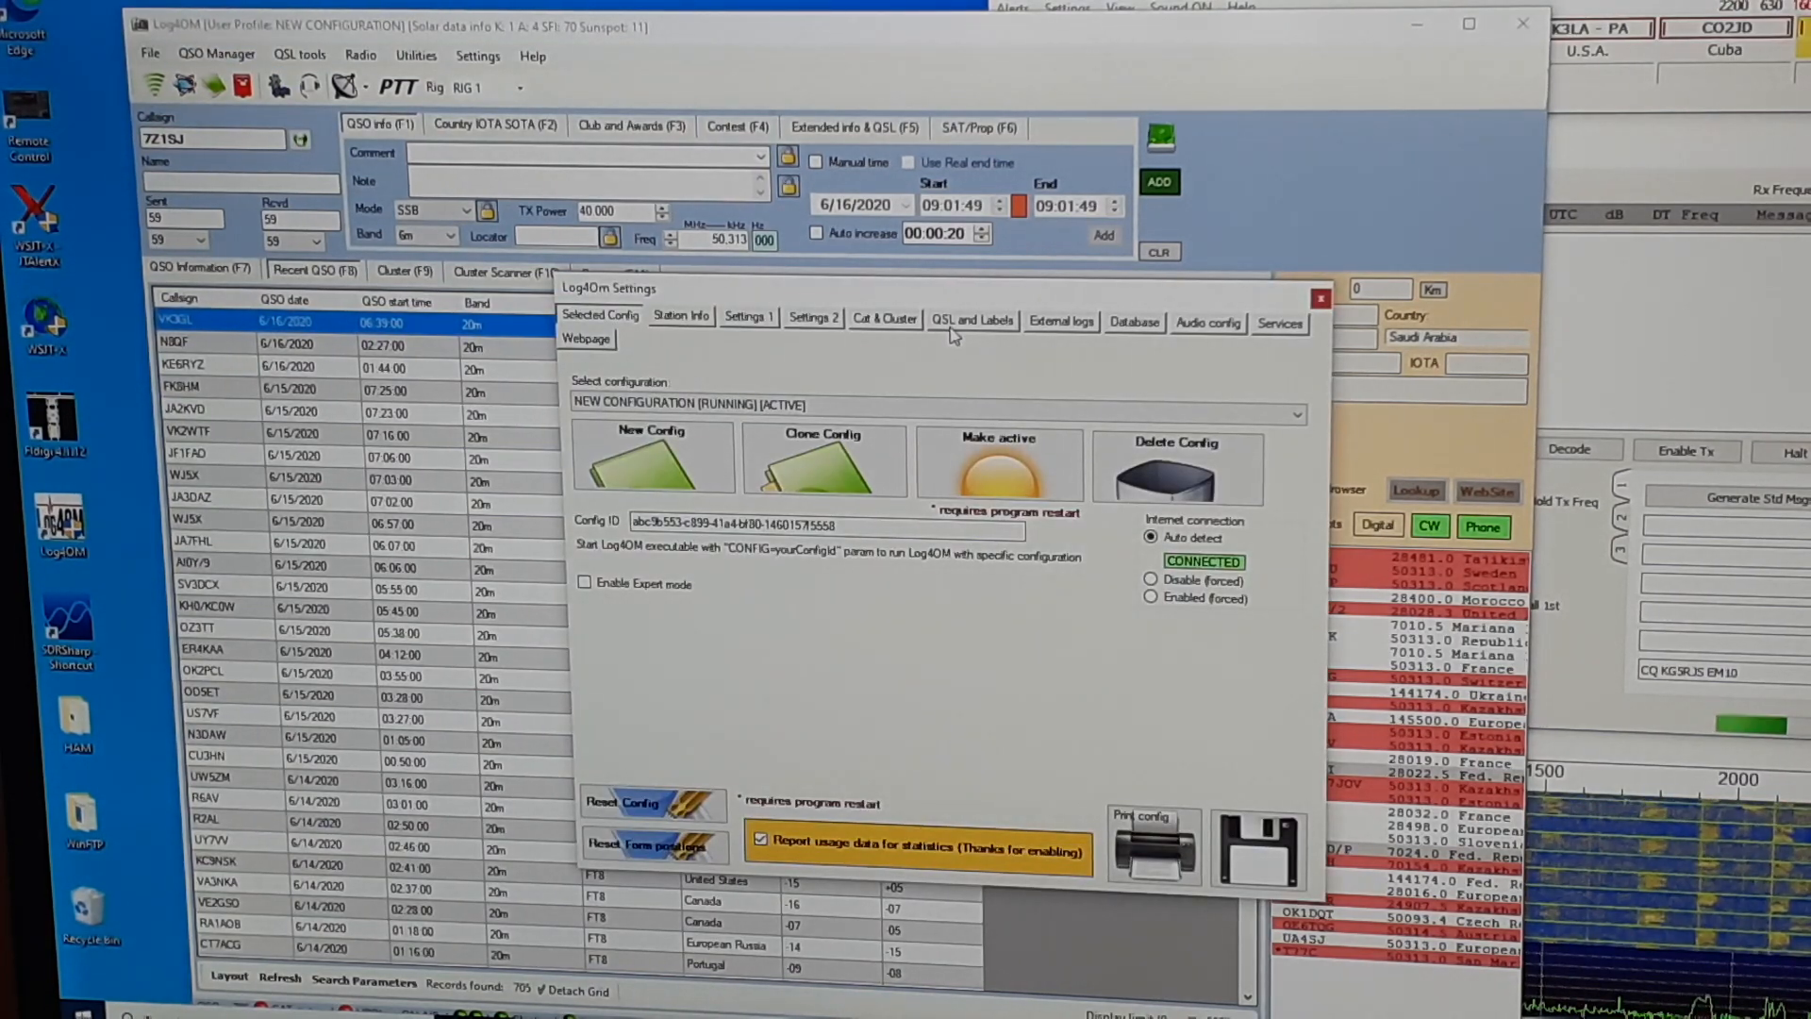
click(1062, 320)
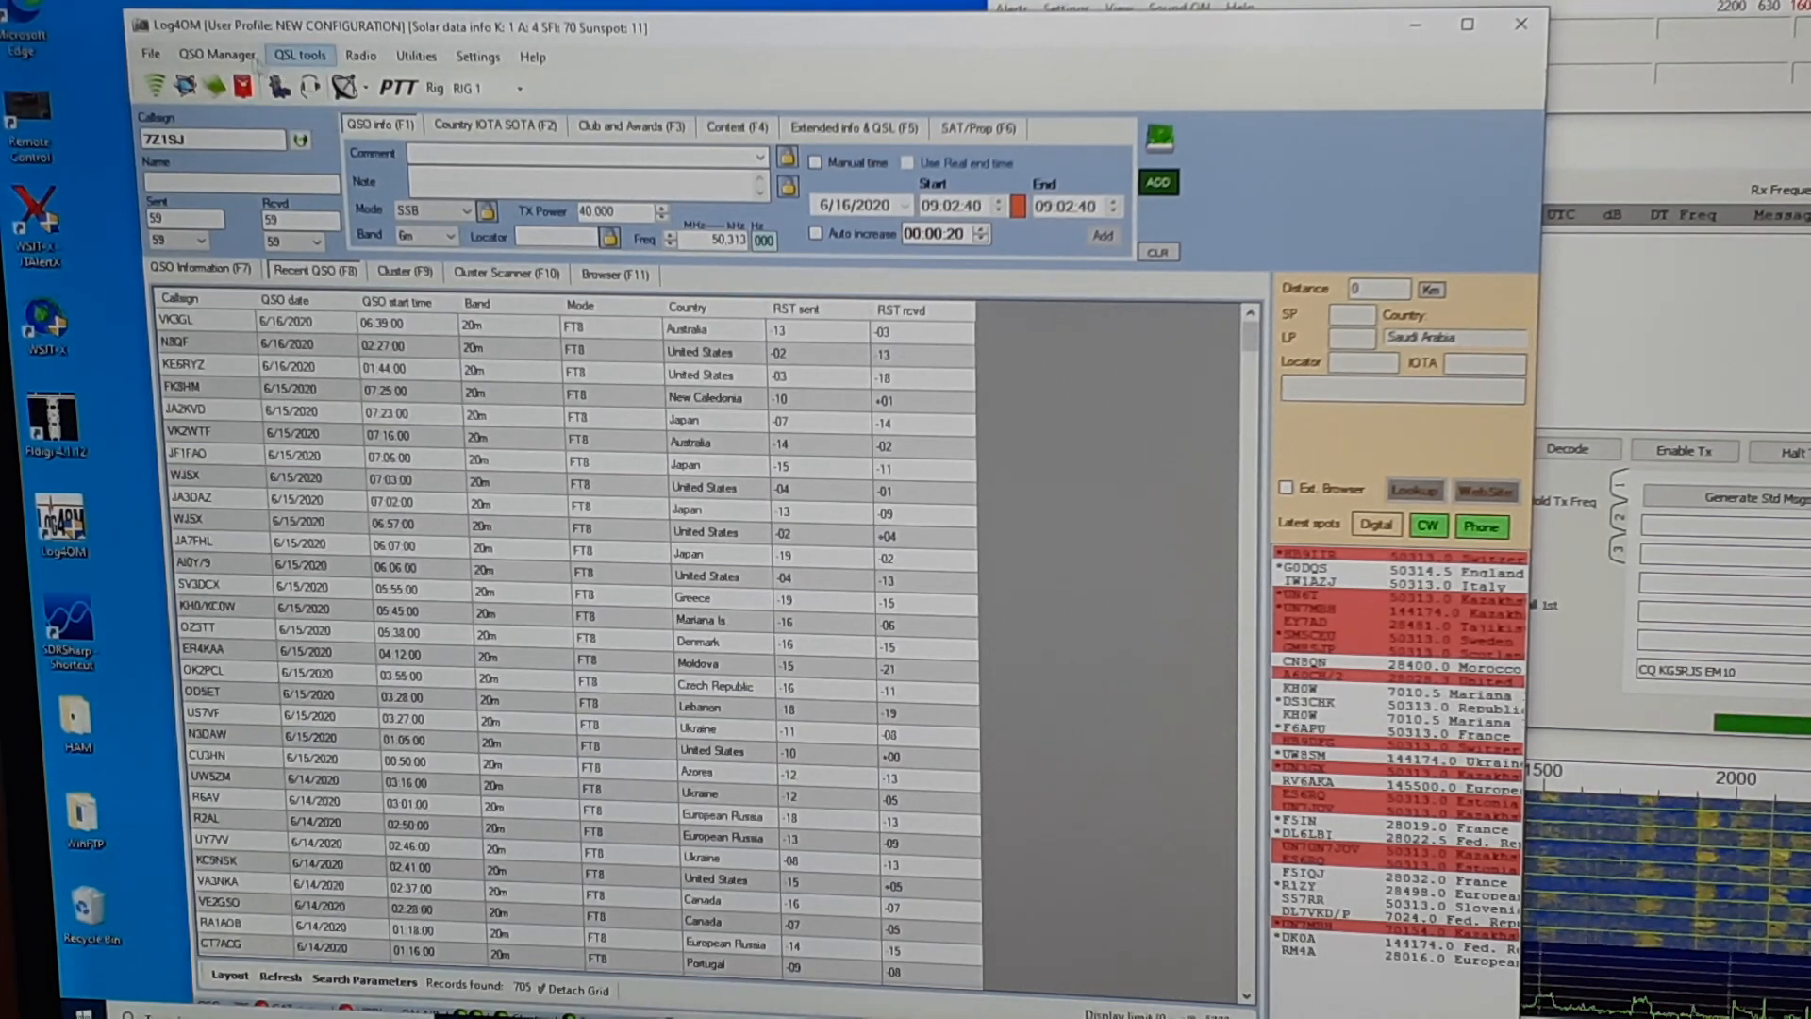
Bring up the eQSL download window from Log4OM's QSL Management tools
click(298, 57)
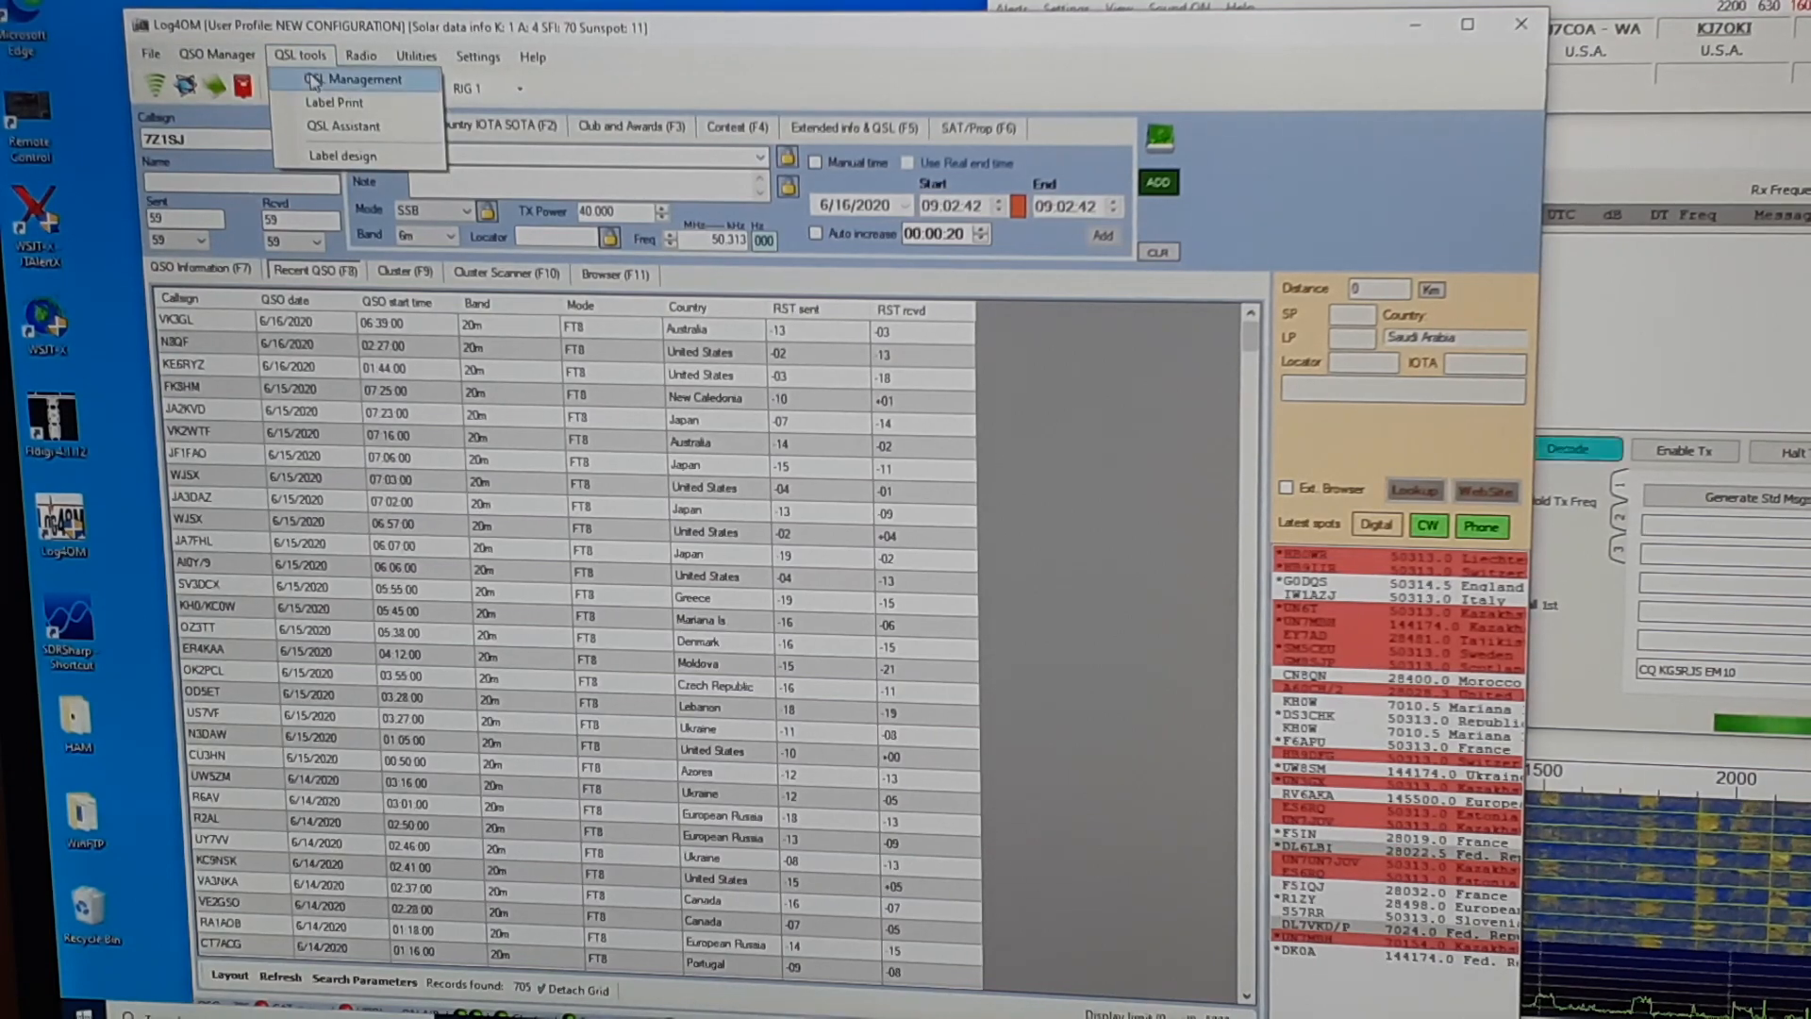
click(353, 81)
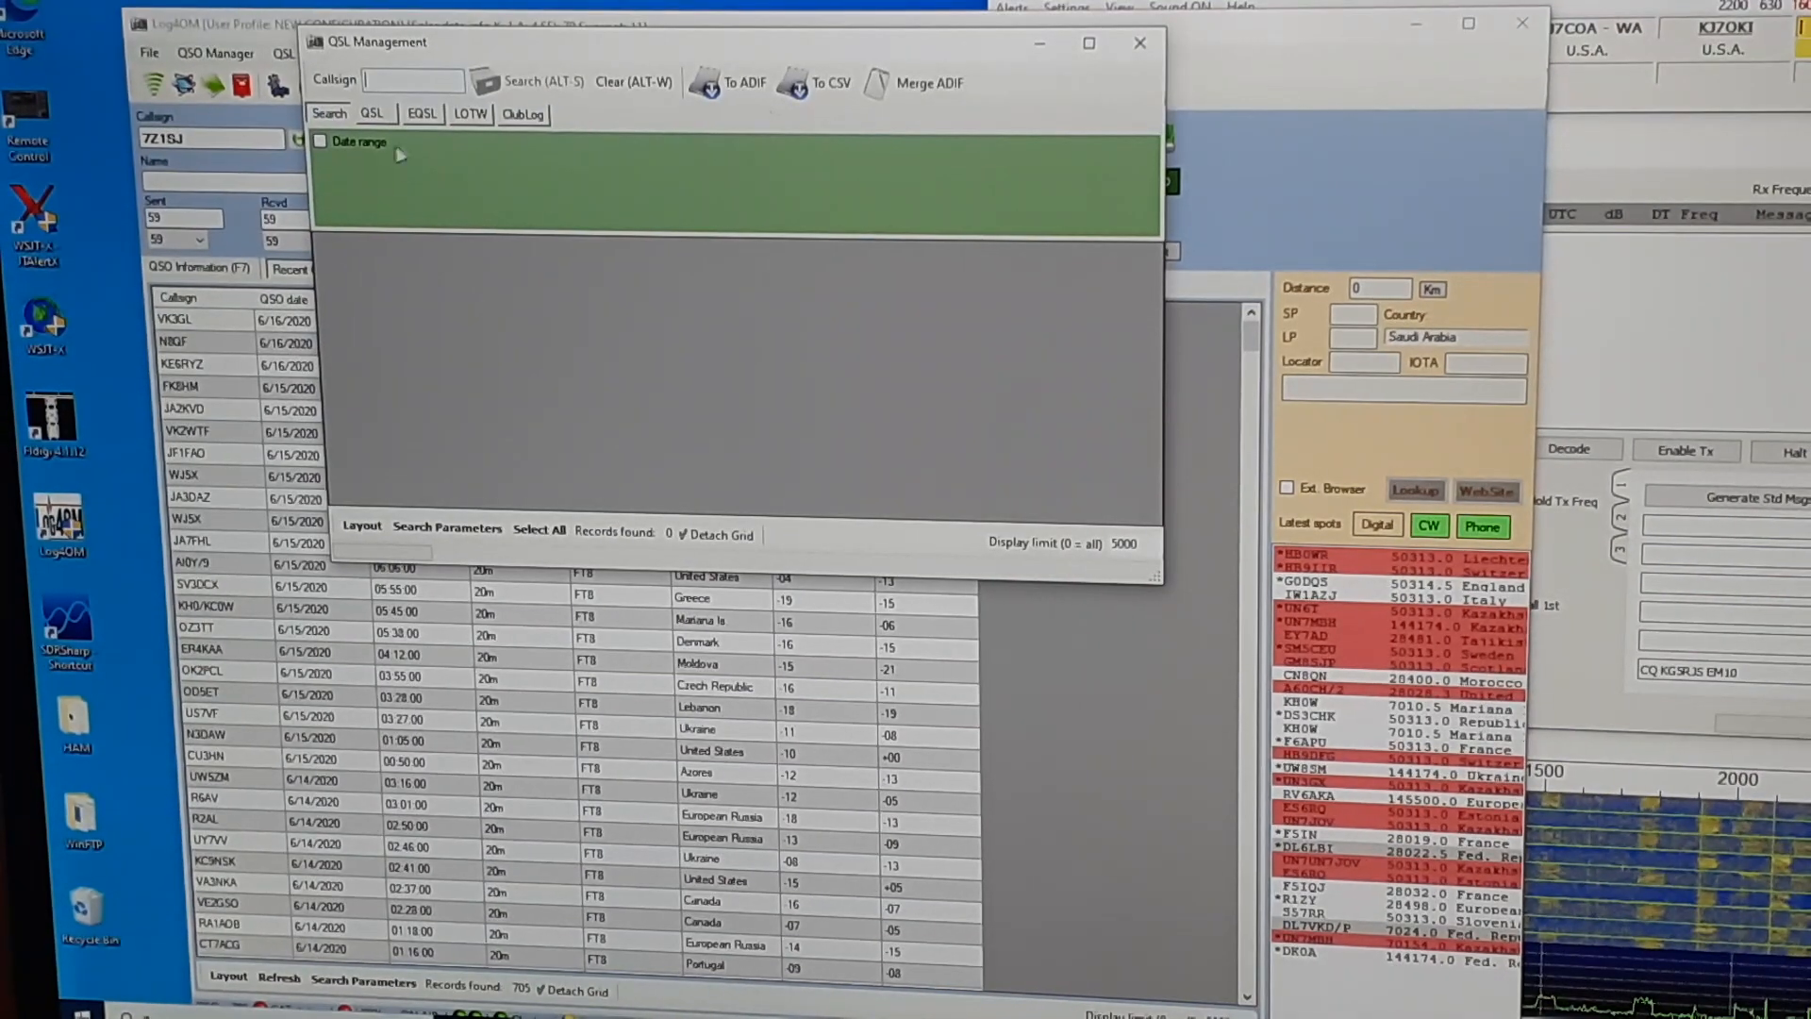
click(422, 113)
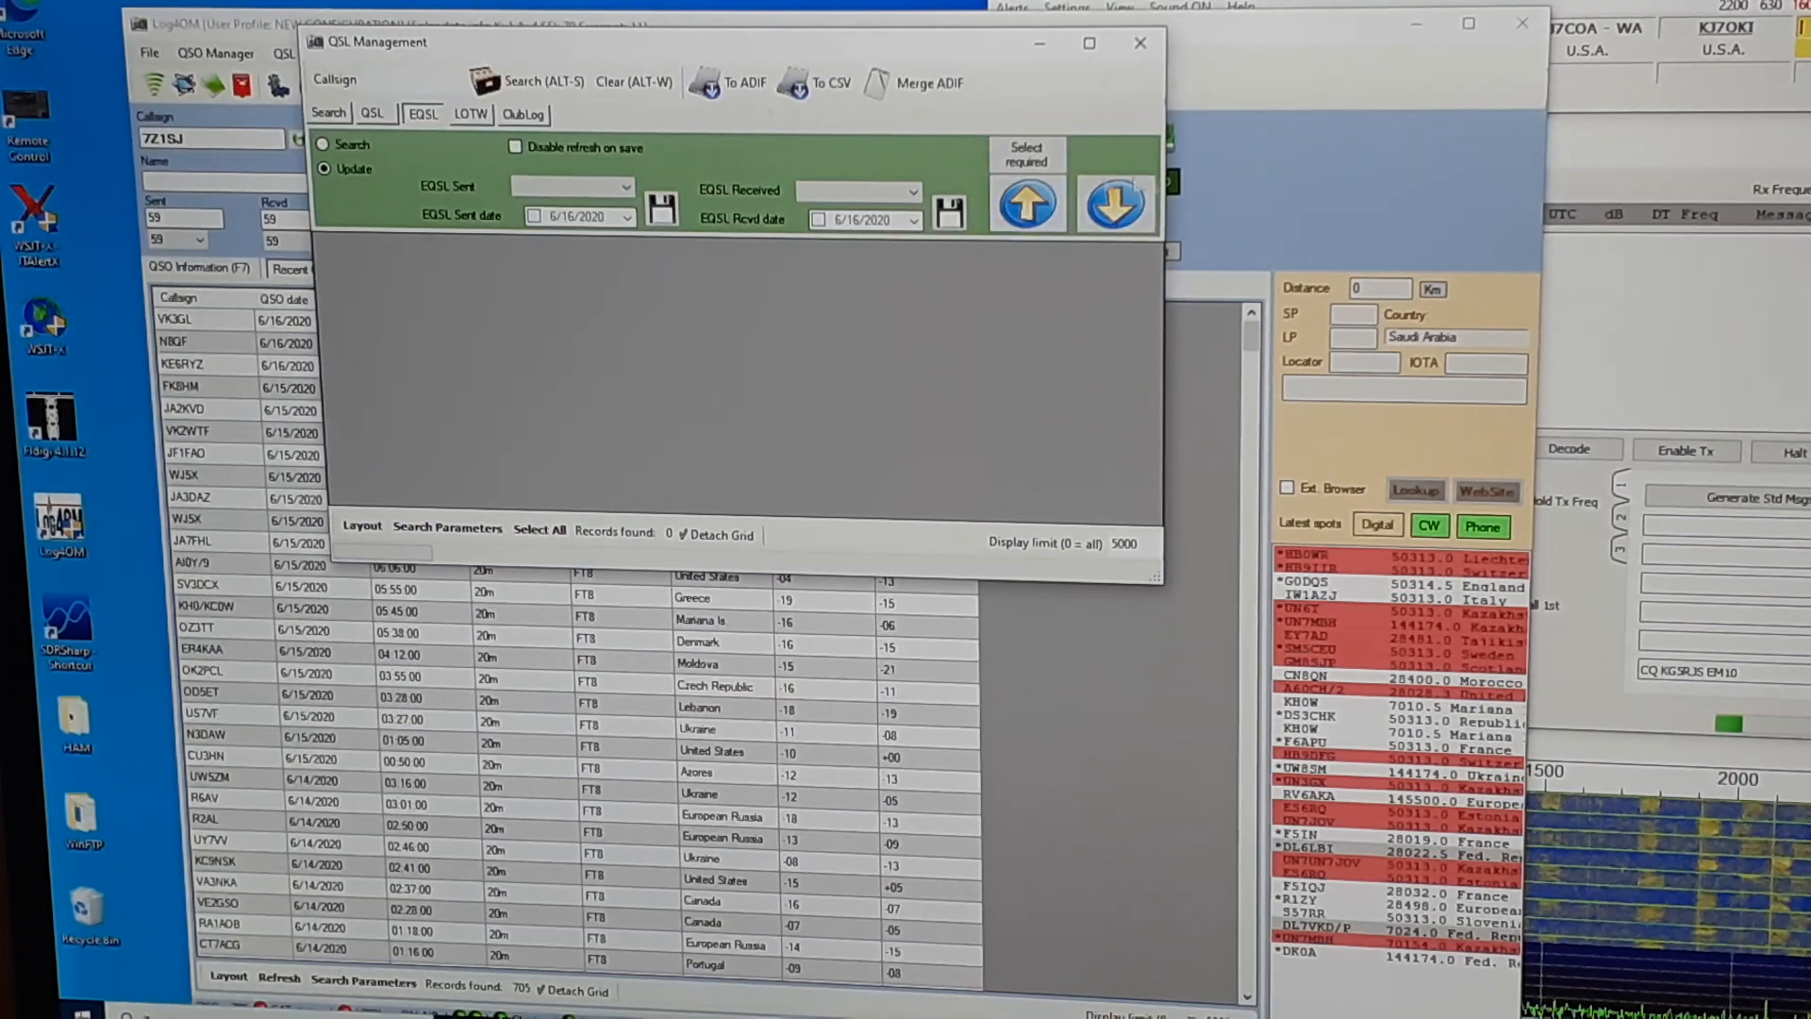
click(1115, 207)
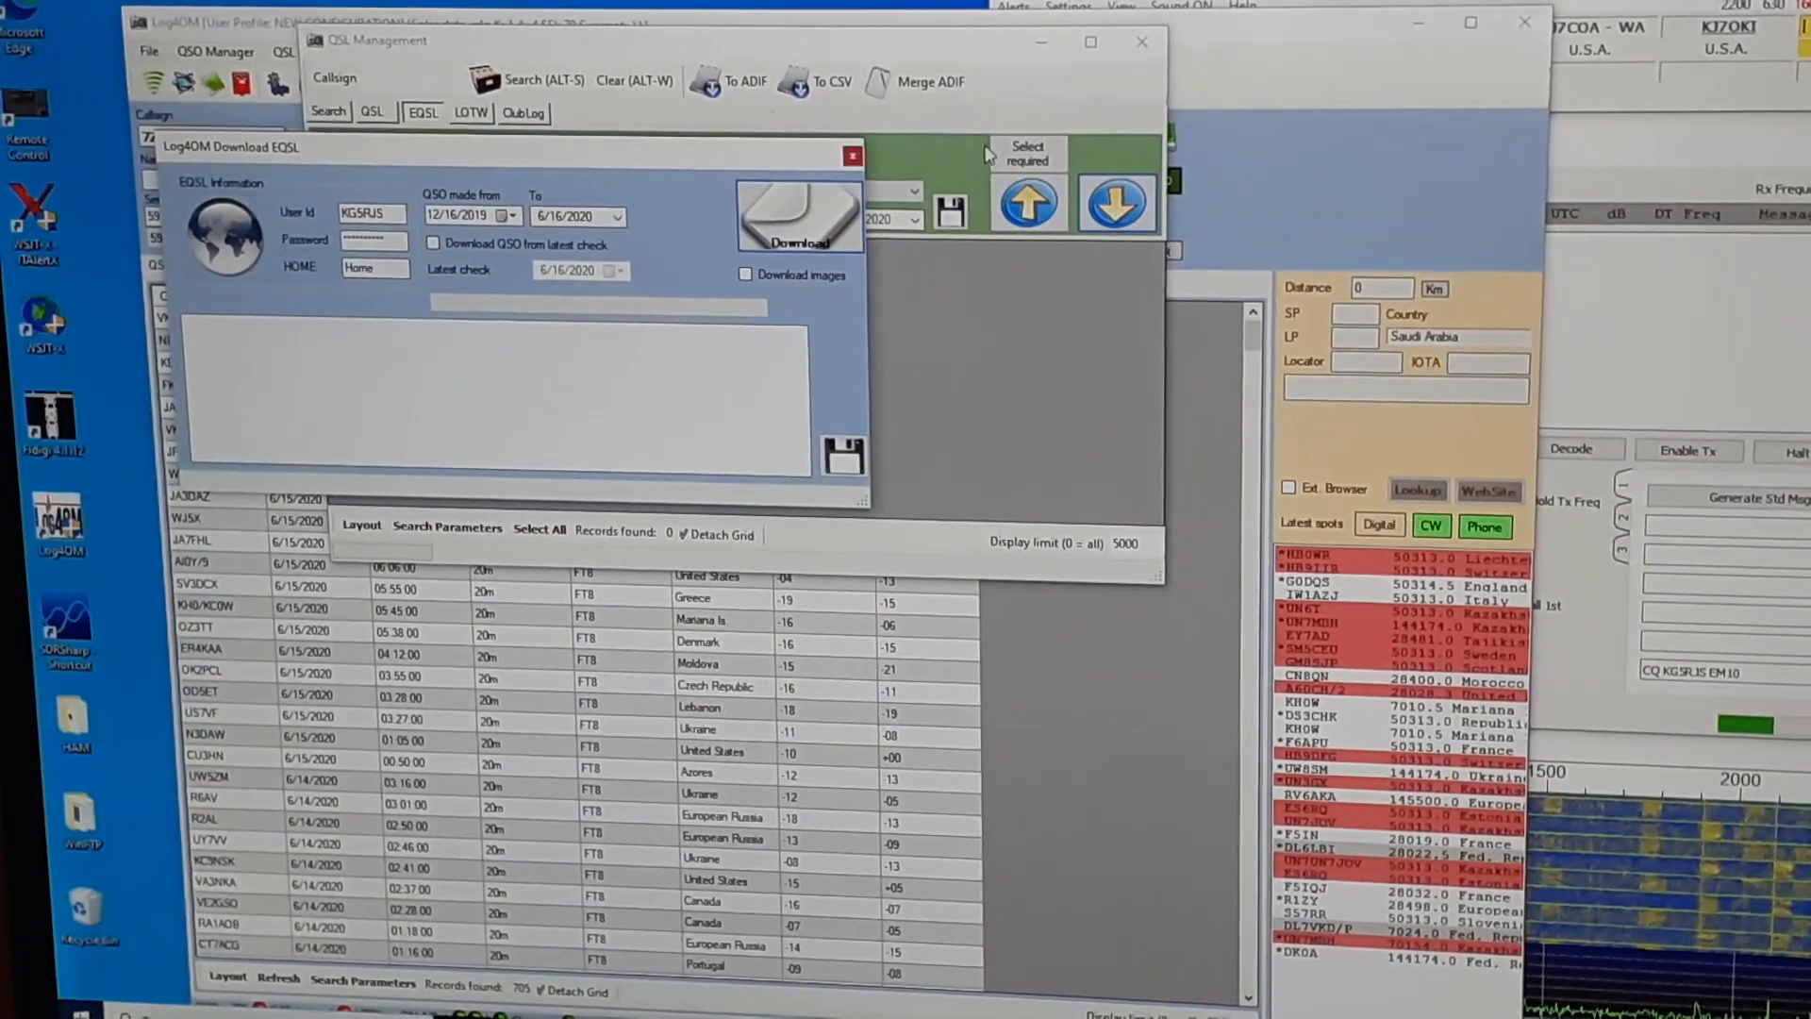
Download the latest eQSL/LoTW confirmations, updating the 20m FT8 contacts, and return to the QSO list
click(796, 215)
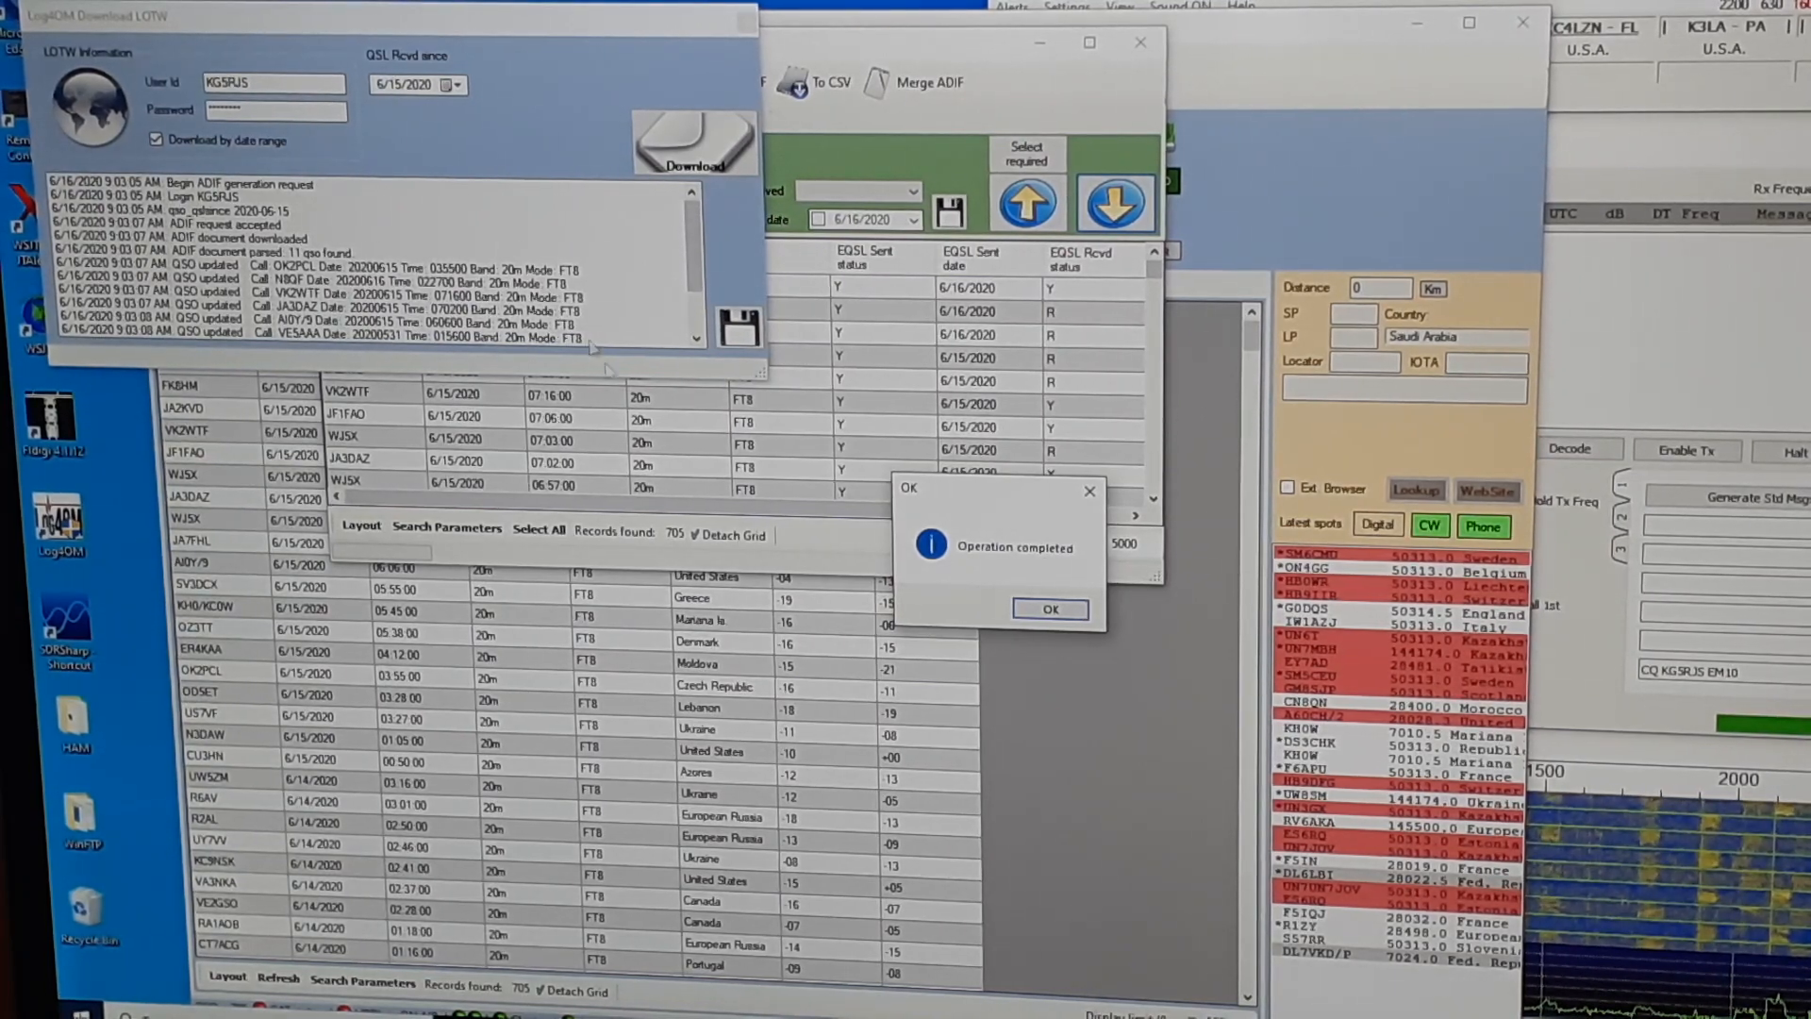
click(1065, 610)
click(747, 18)
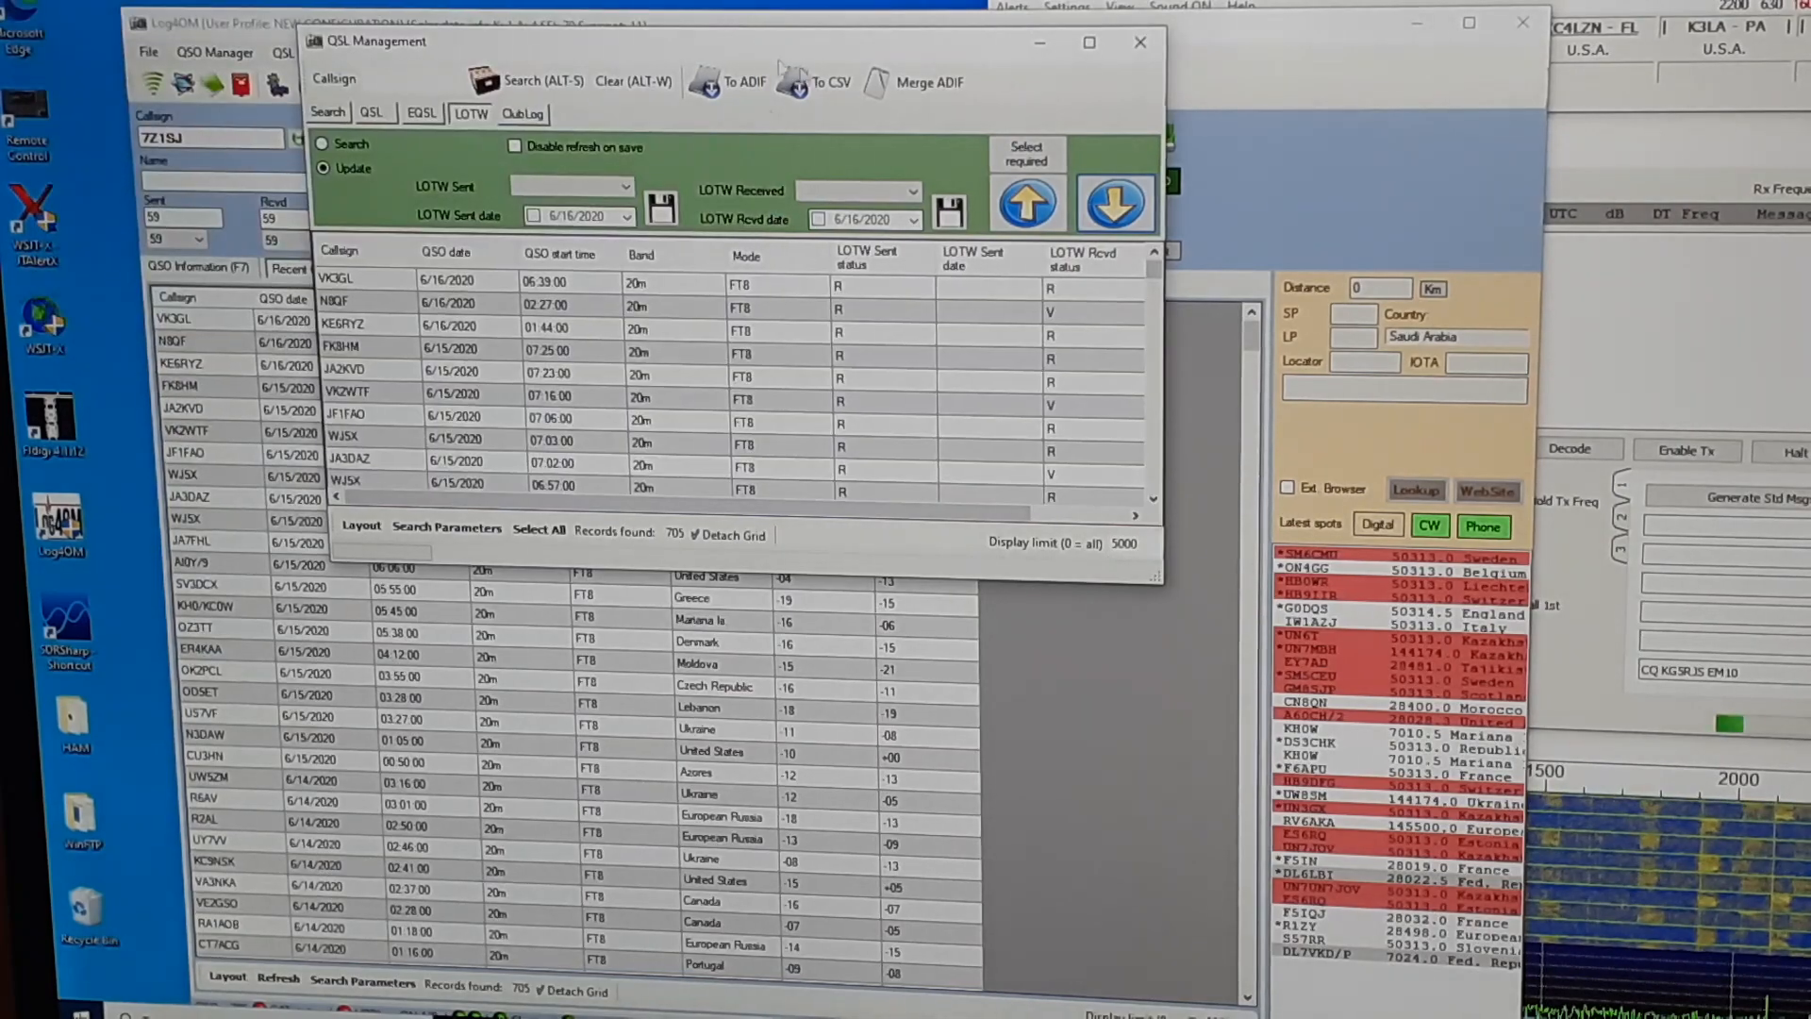
click(1137, 47)
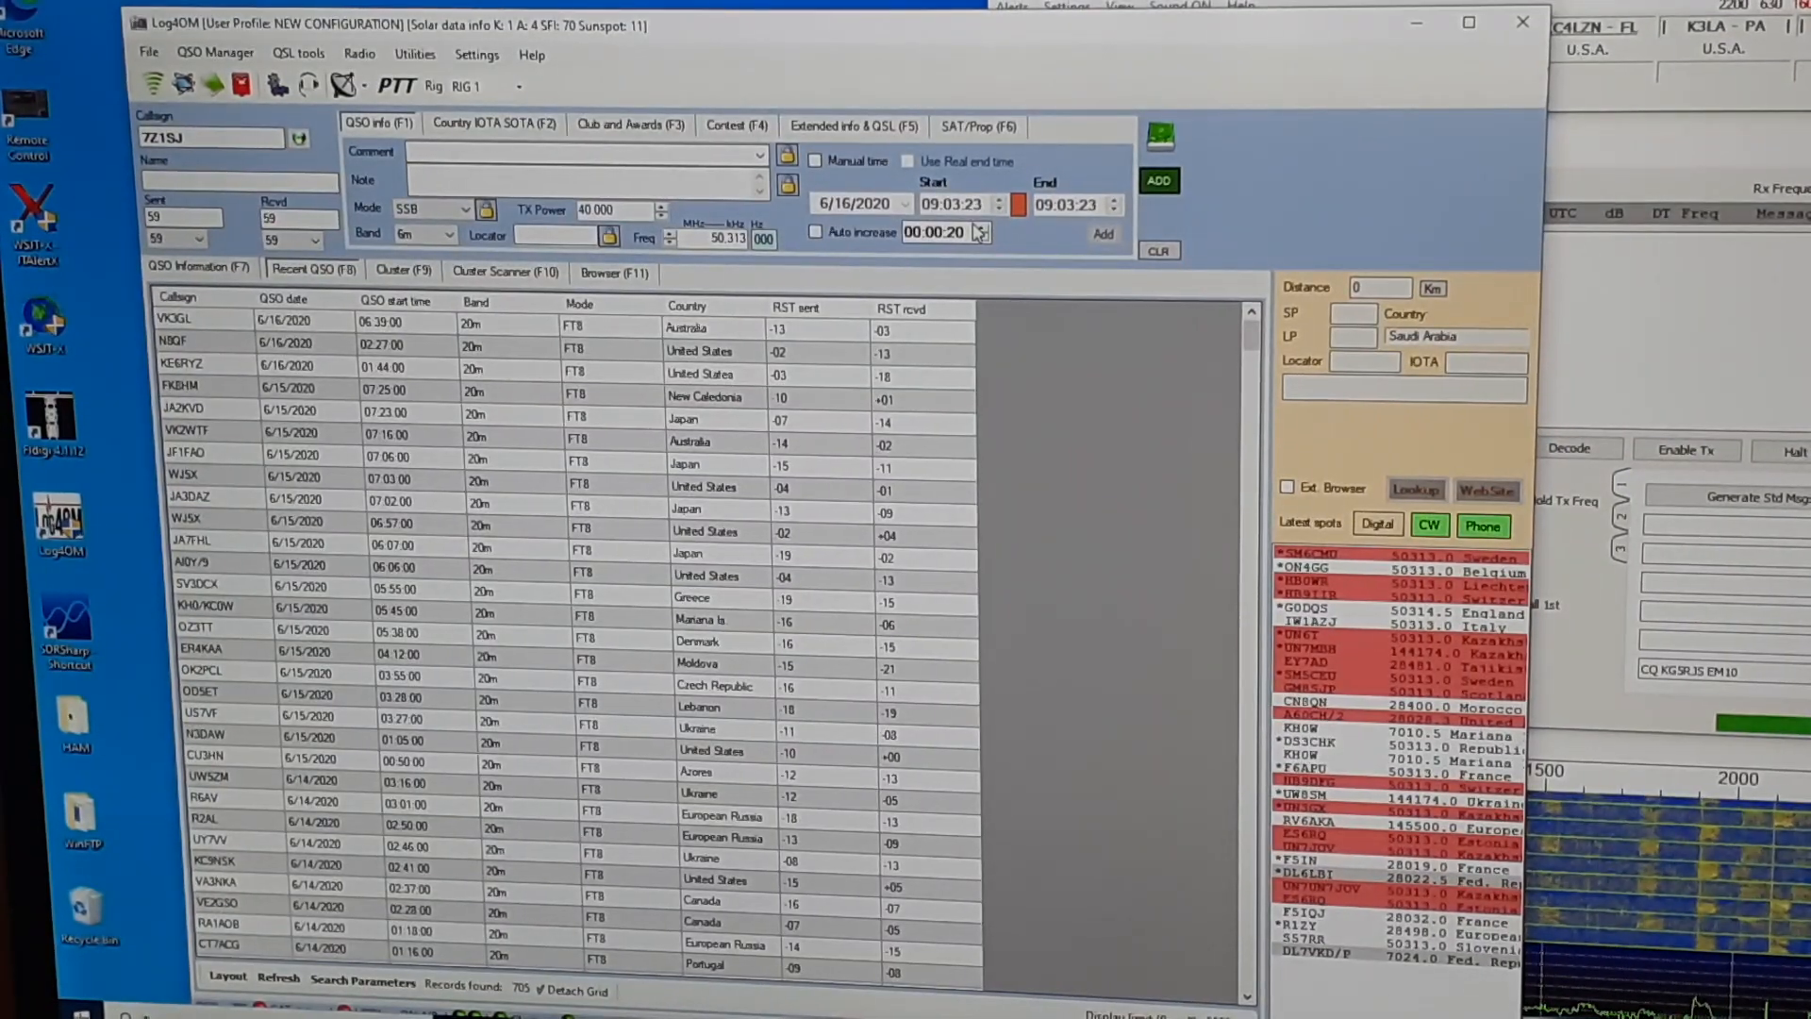
Hide Log4OM and run JTAlert's Scan Log and Rebuild for all enabled alert types
click(1419, 23)
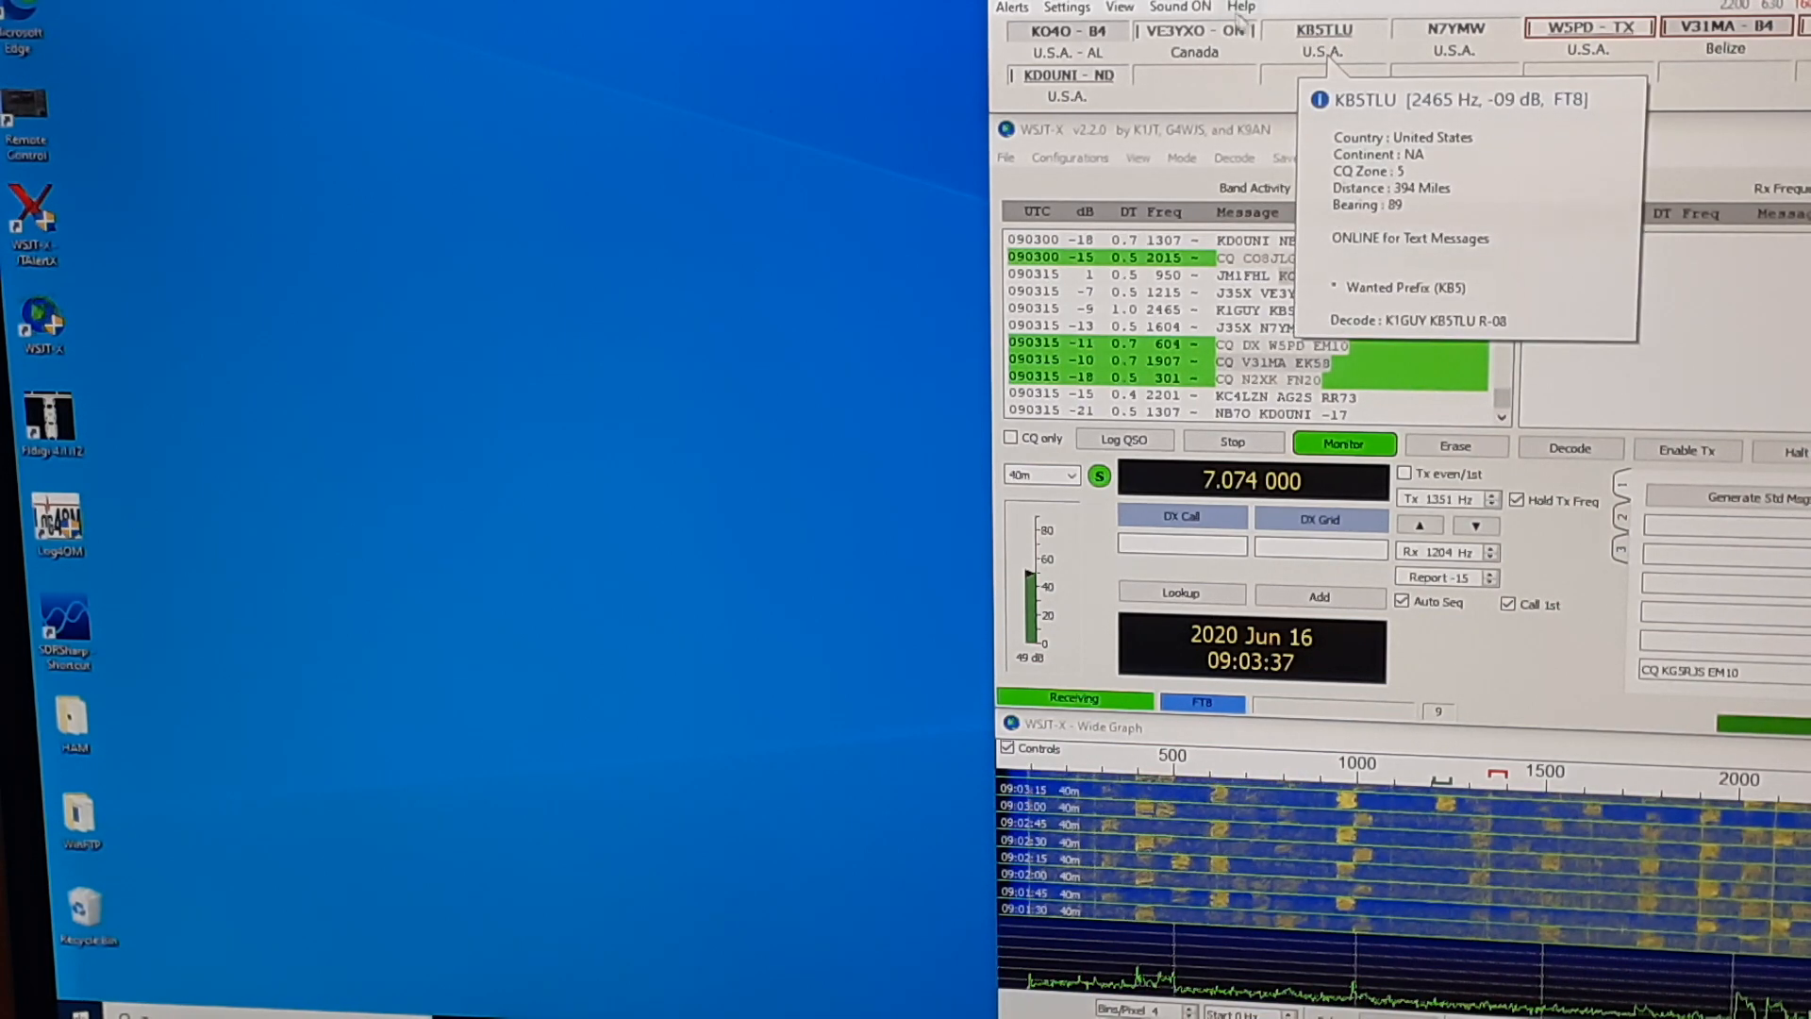
click(1068, 7)
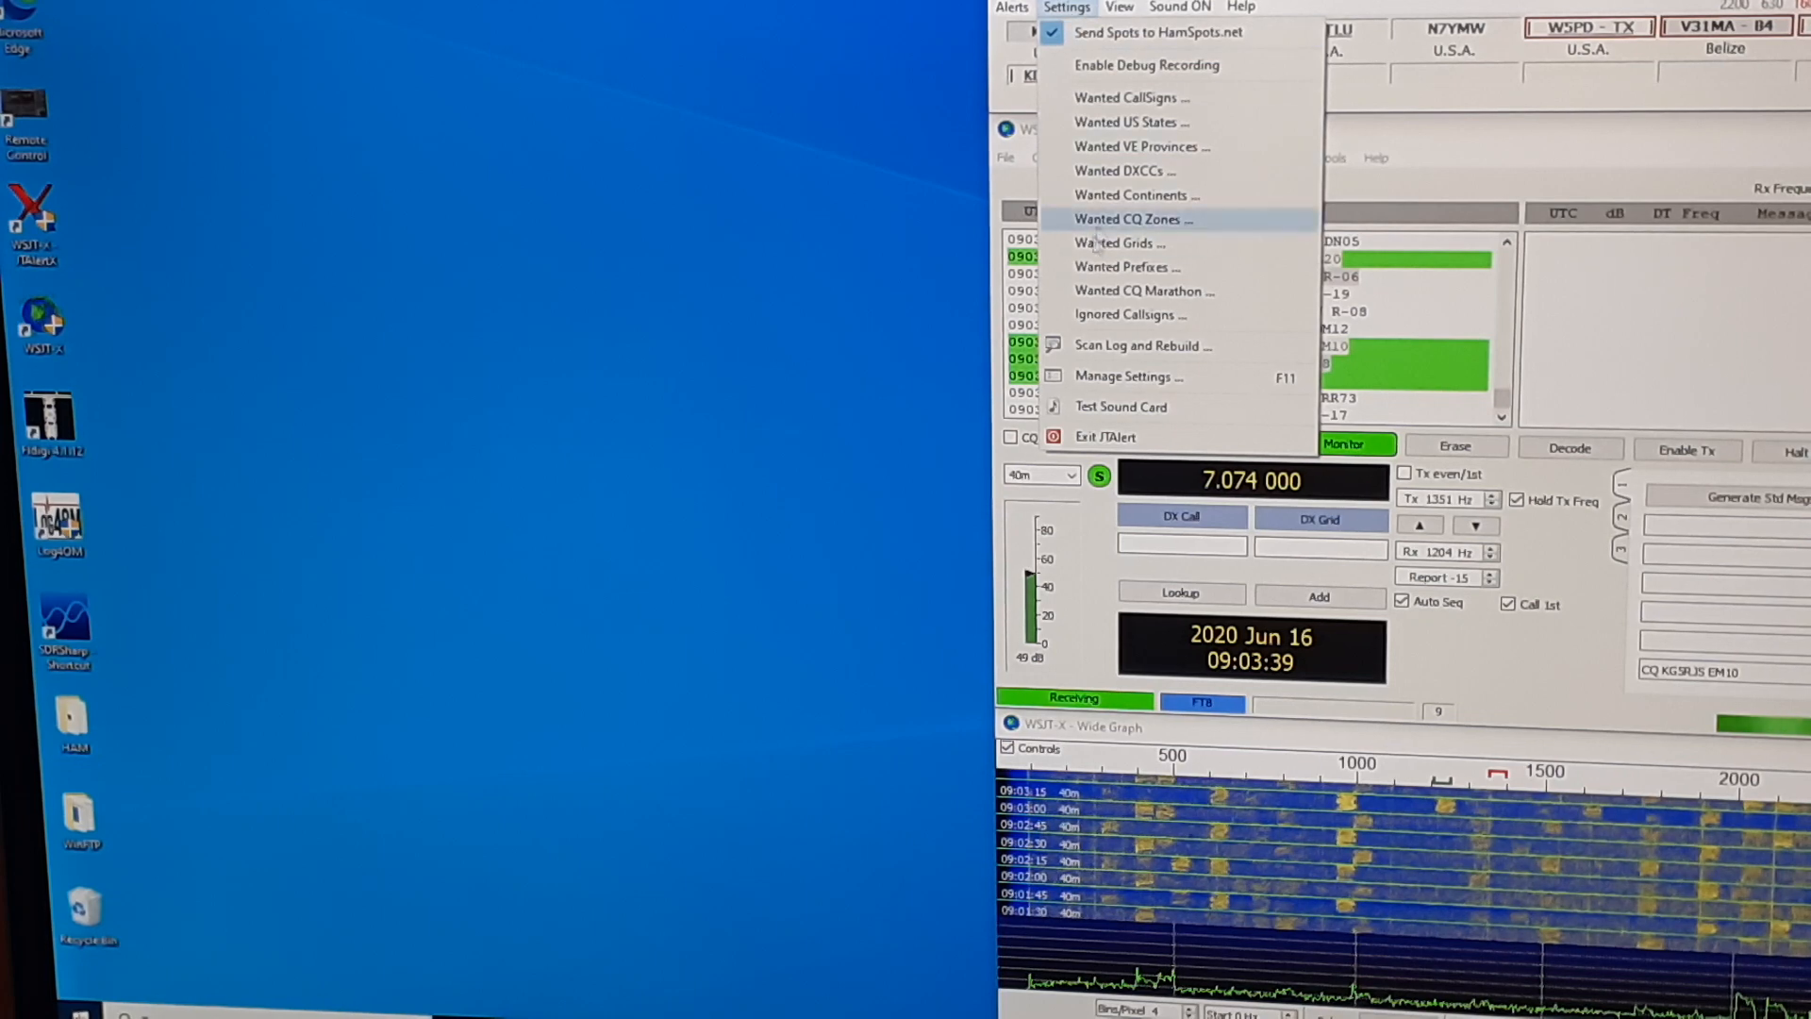
click(1118, 345)
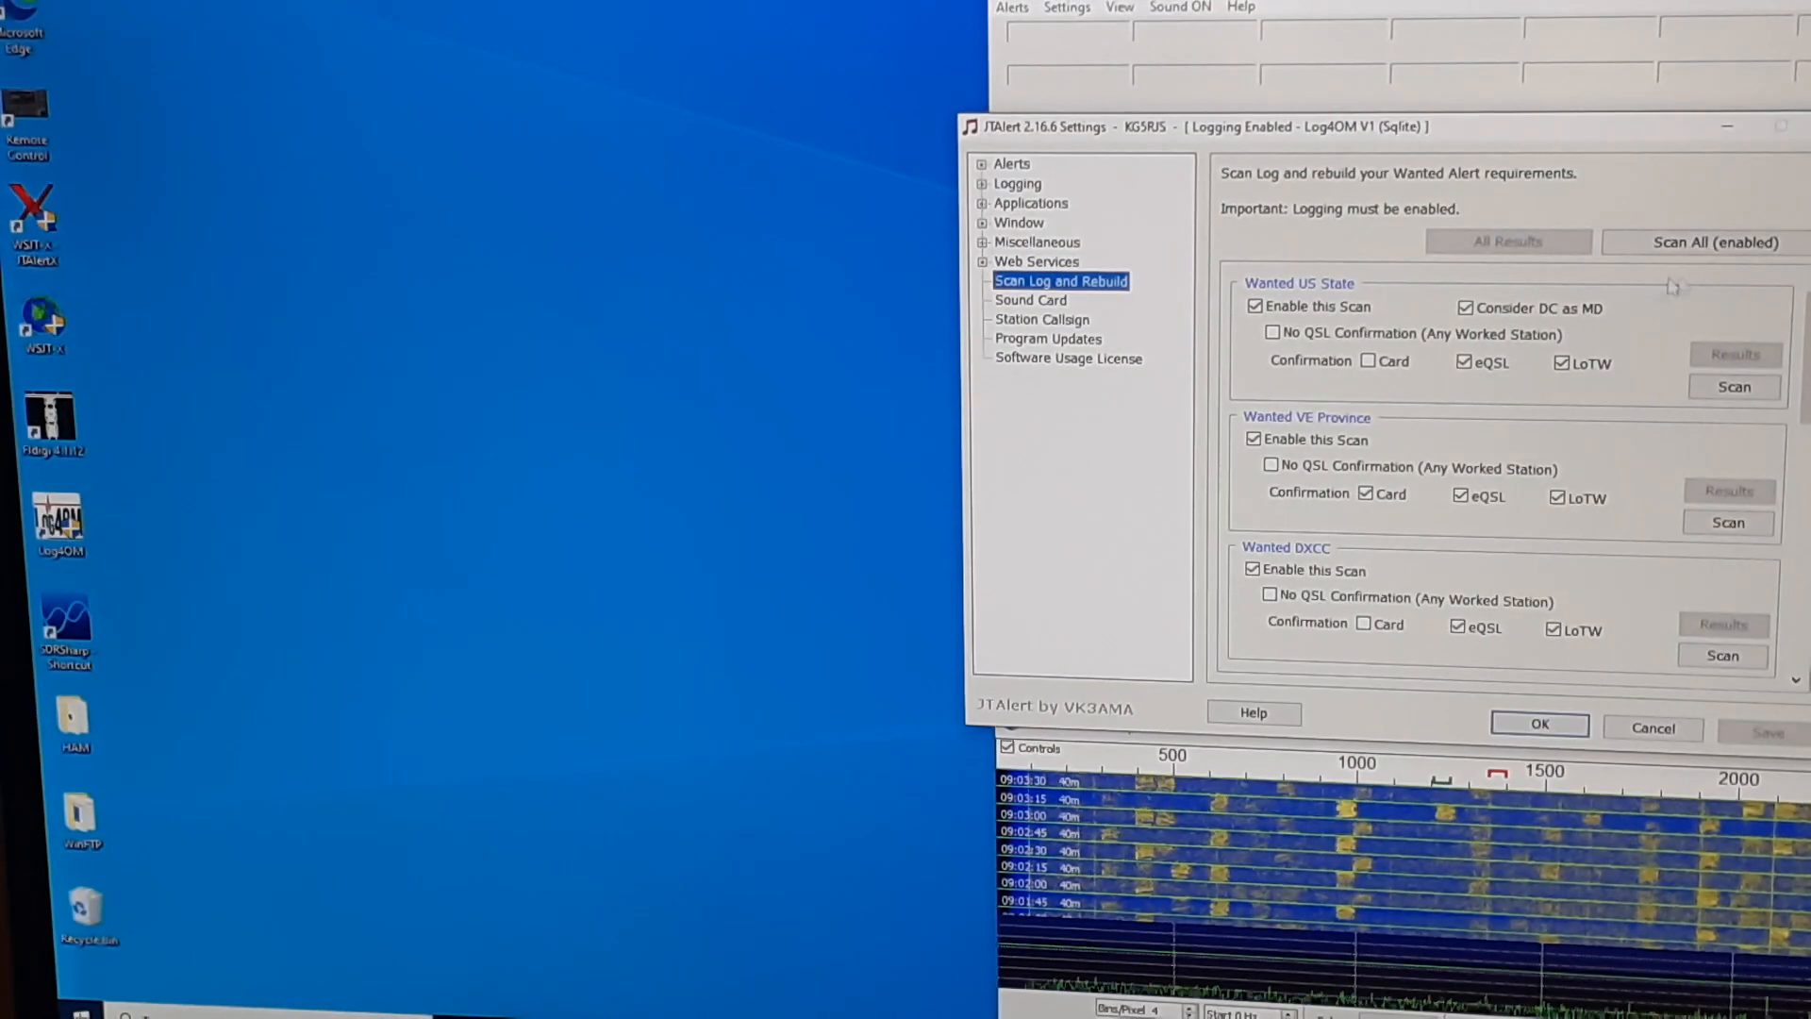
click(1713, 248)
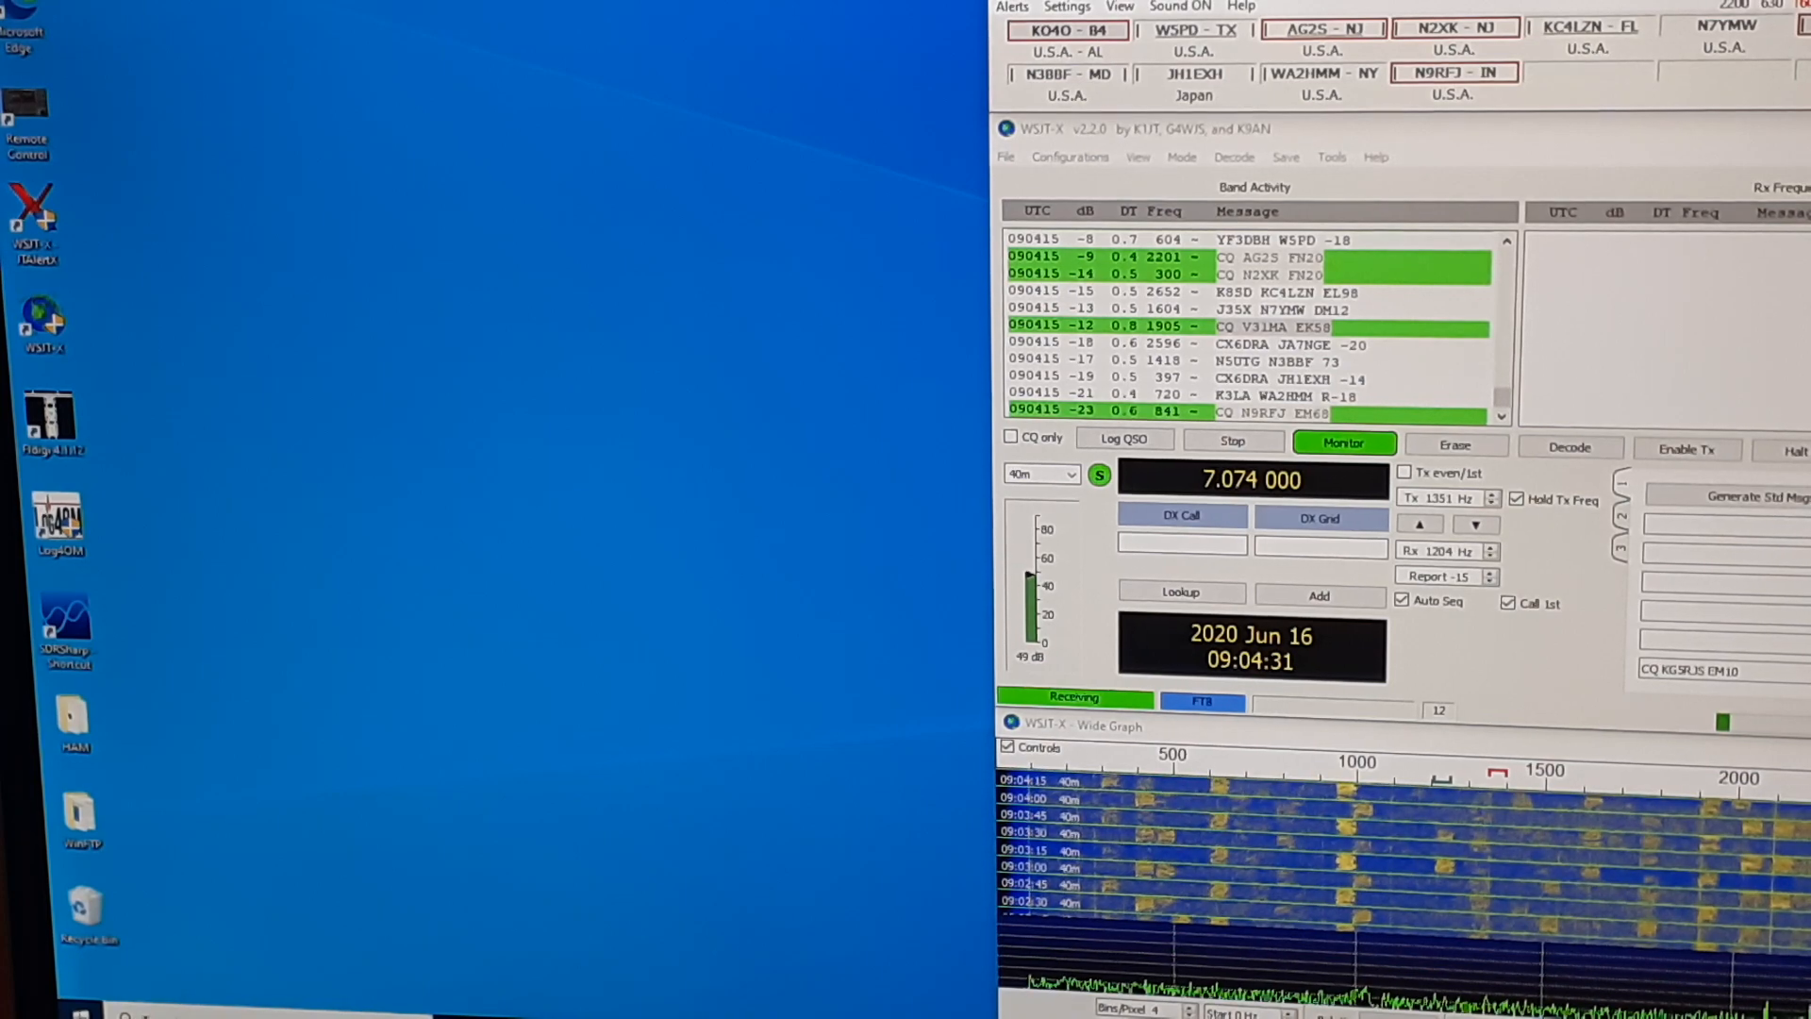
Bring up the QRZ.com logbook and tick the two newest QSOs for upload
click(648, 1007)
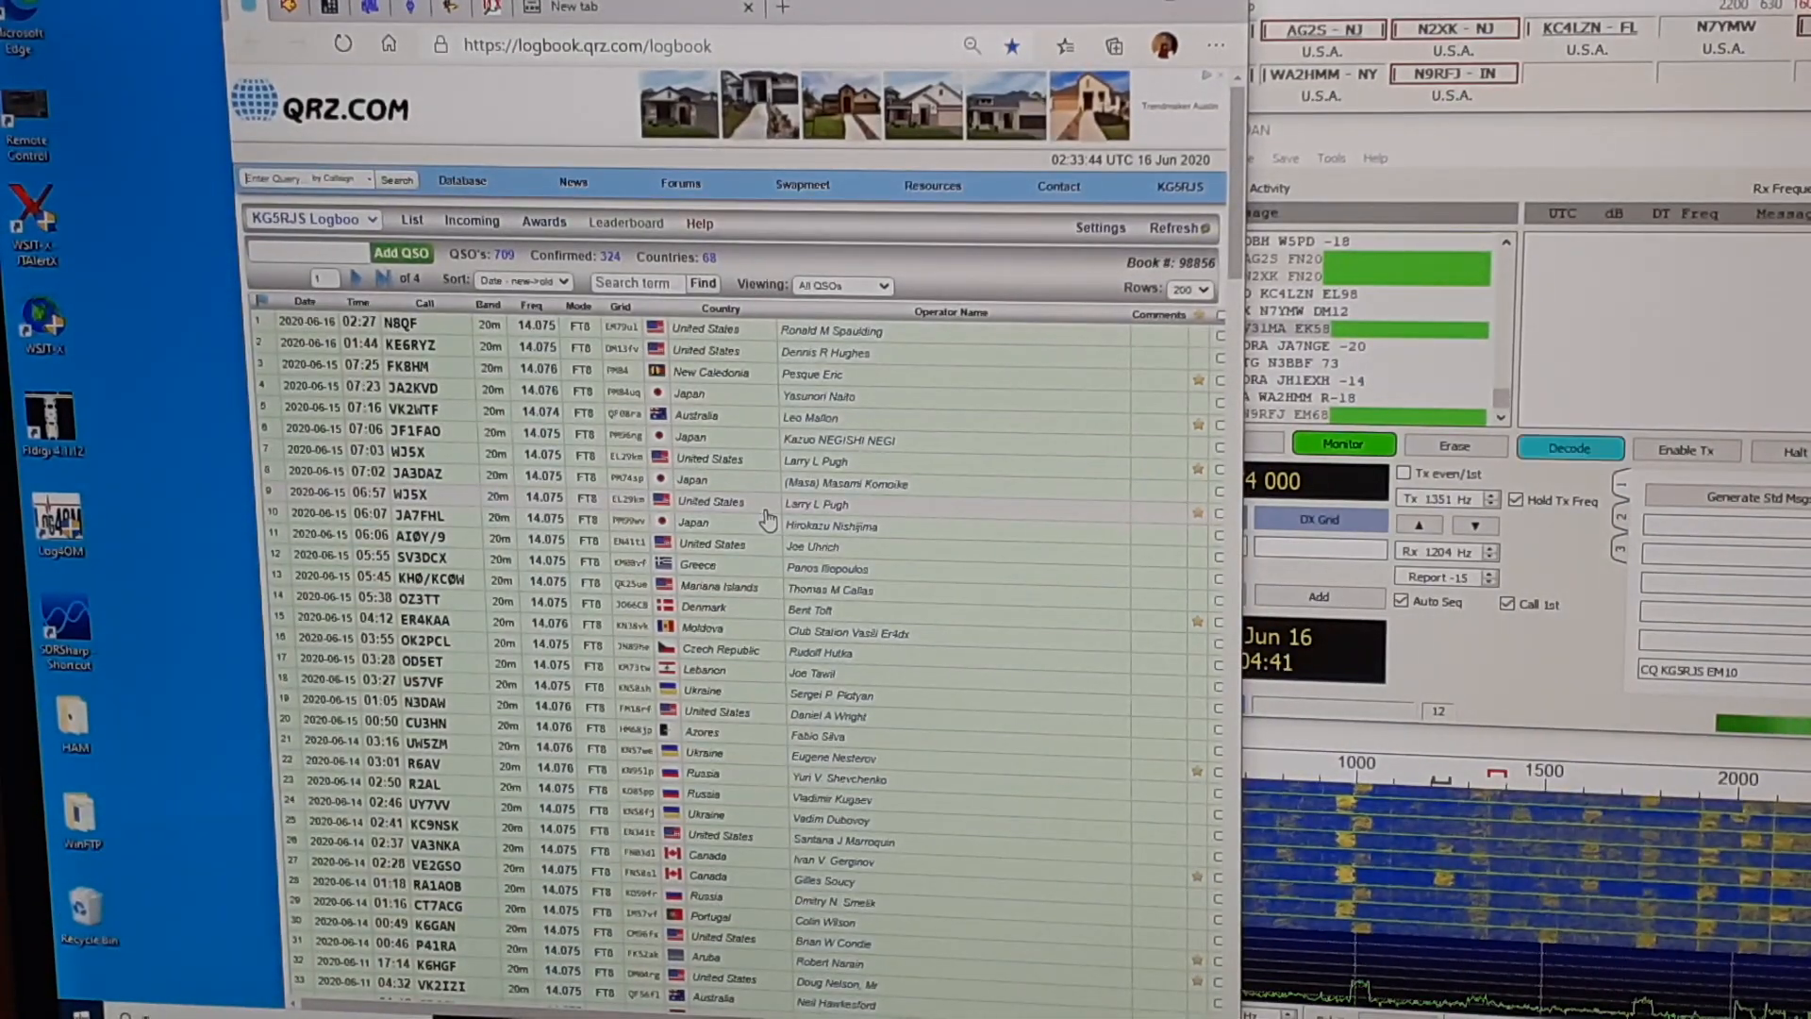
scroll(768, 520, down, 10)
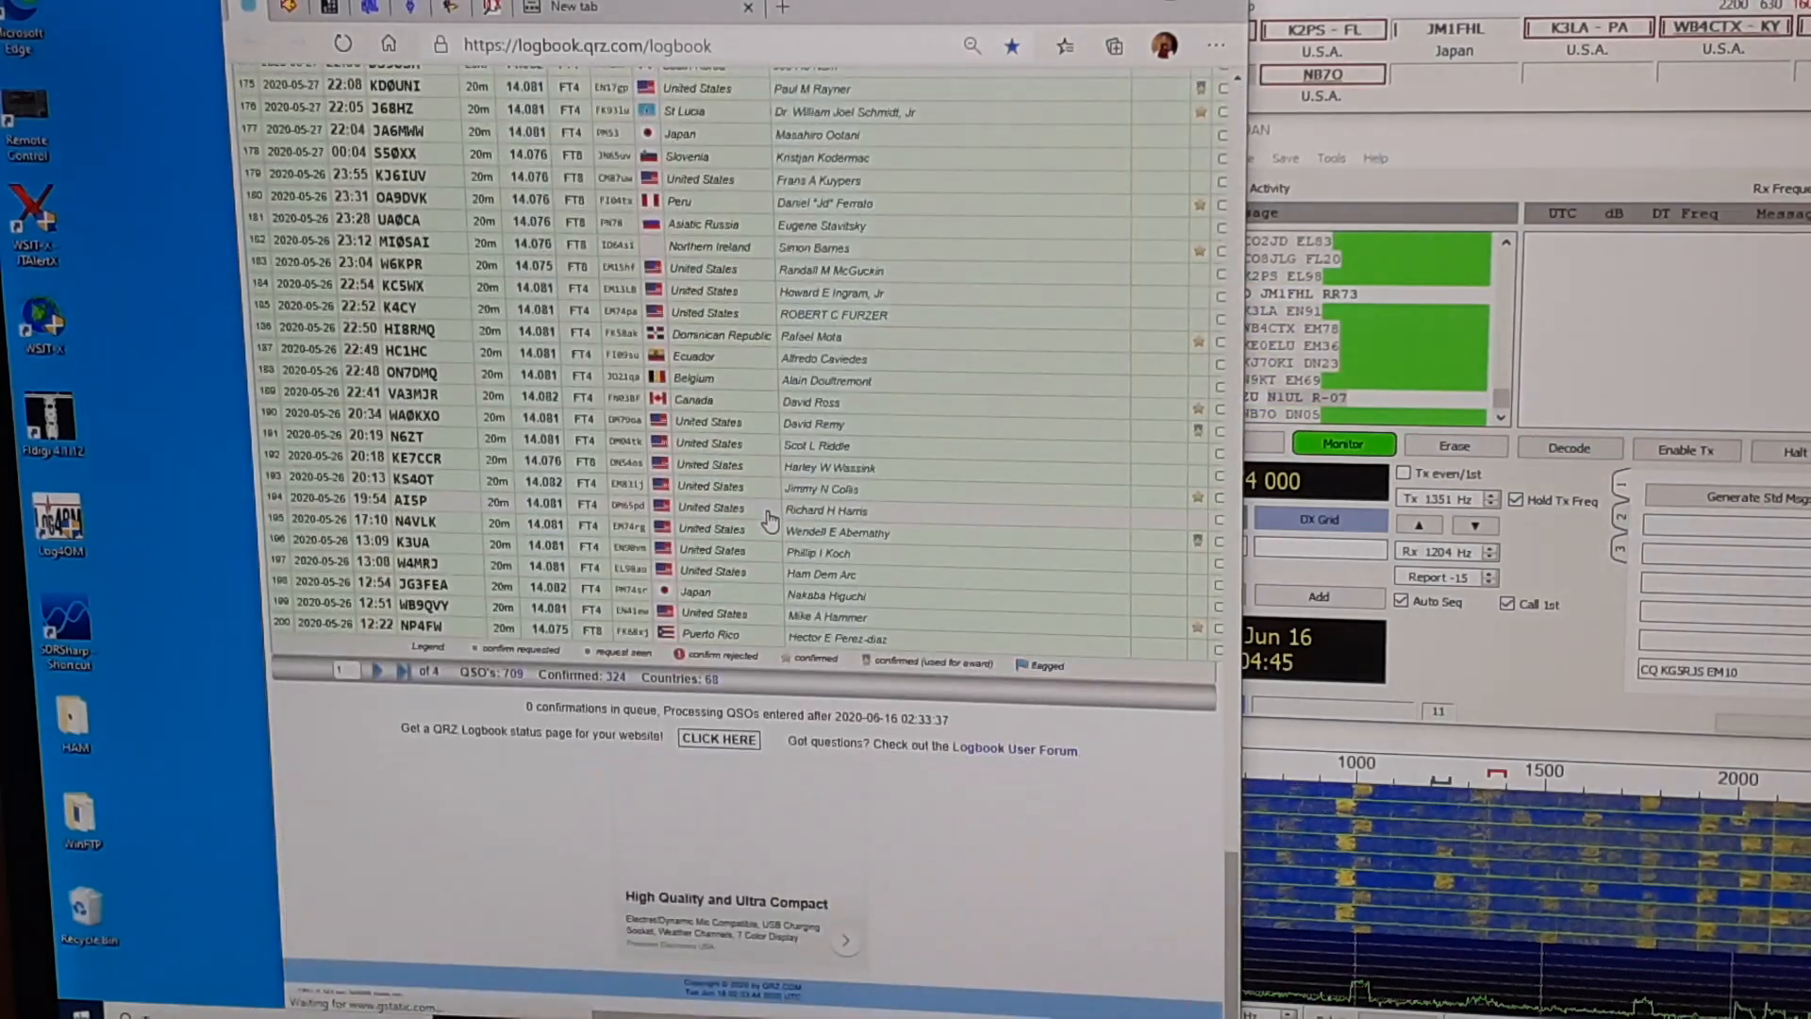
click(768, 520)
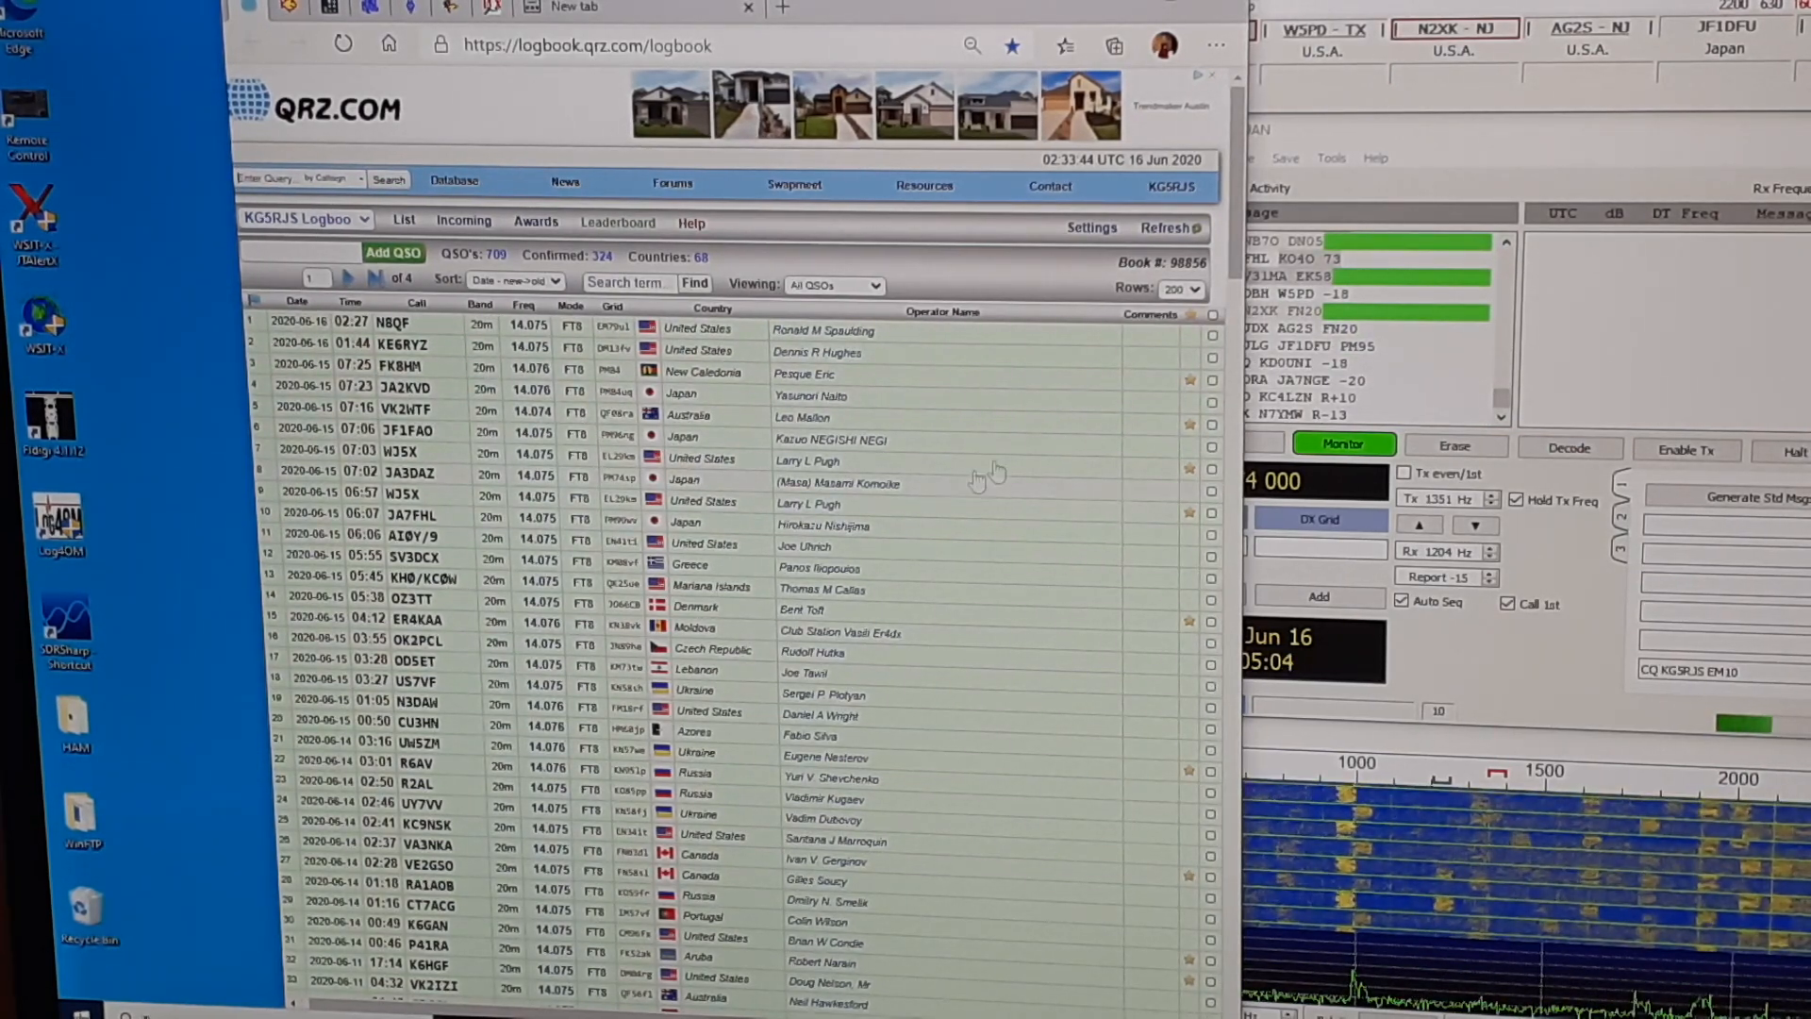
click(1212, 335)
click(1212, 380)
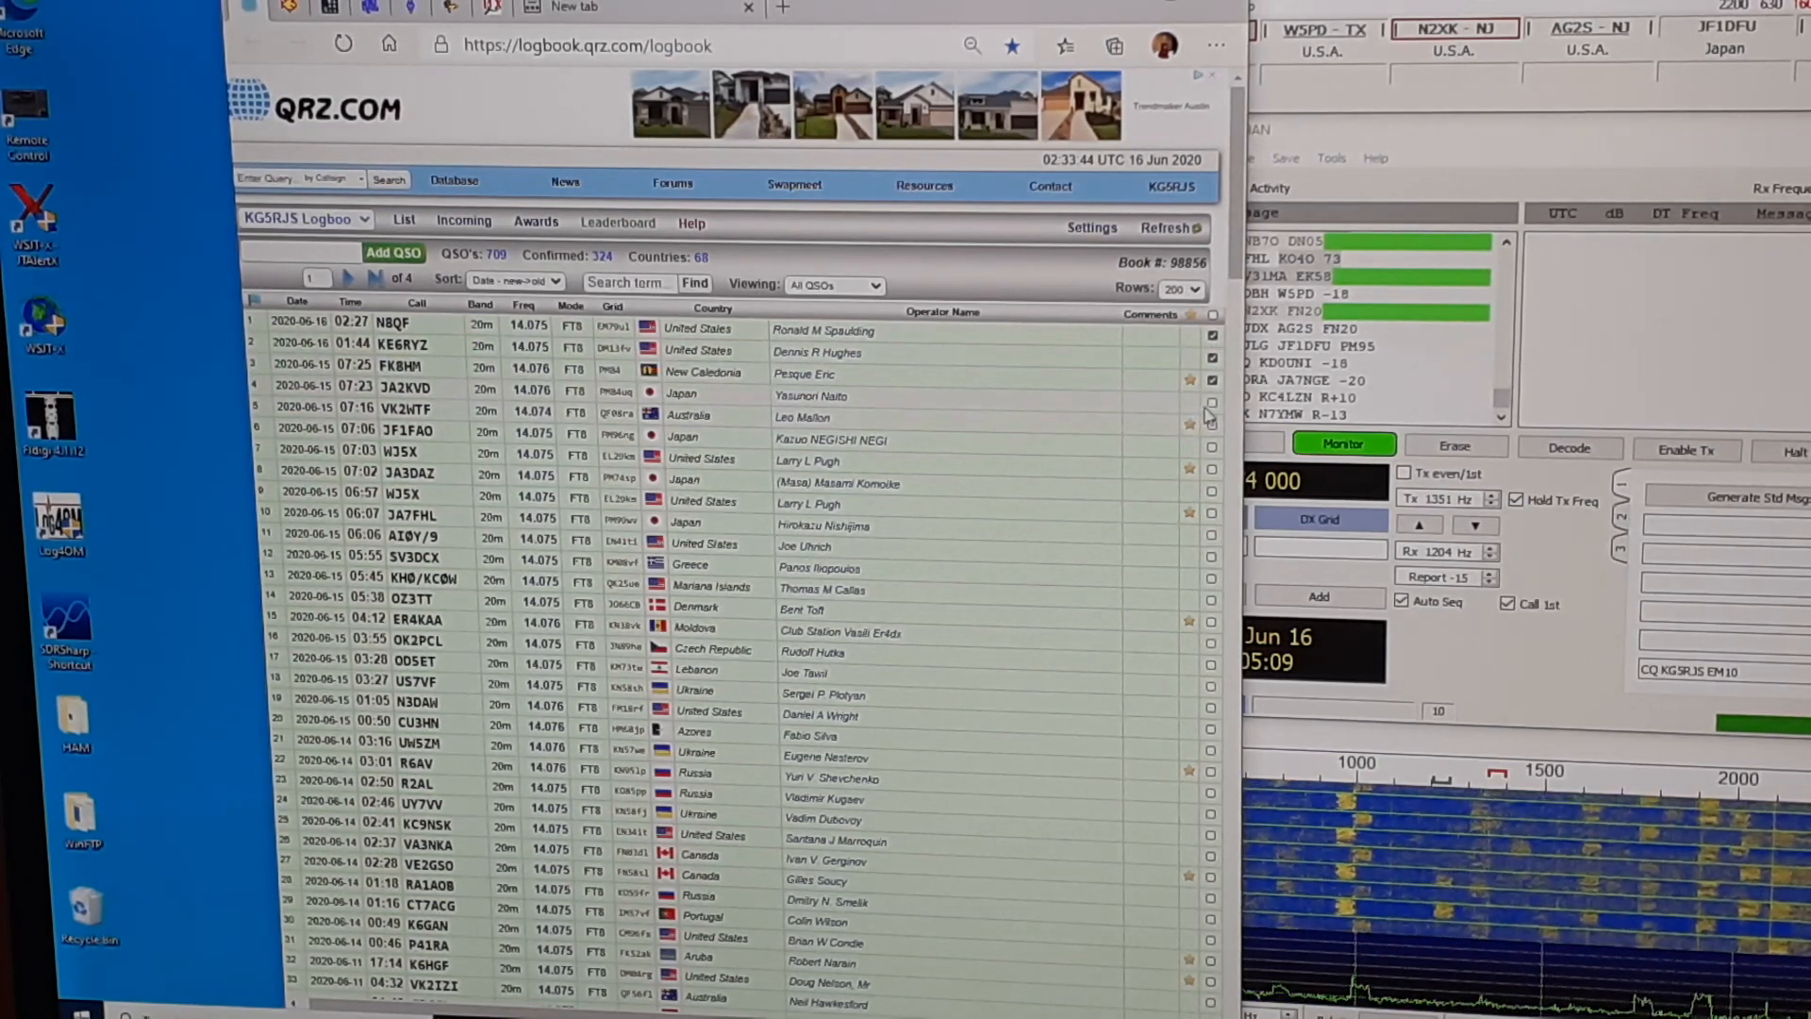
scroll(1002, 502, down, 15)
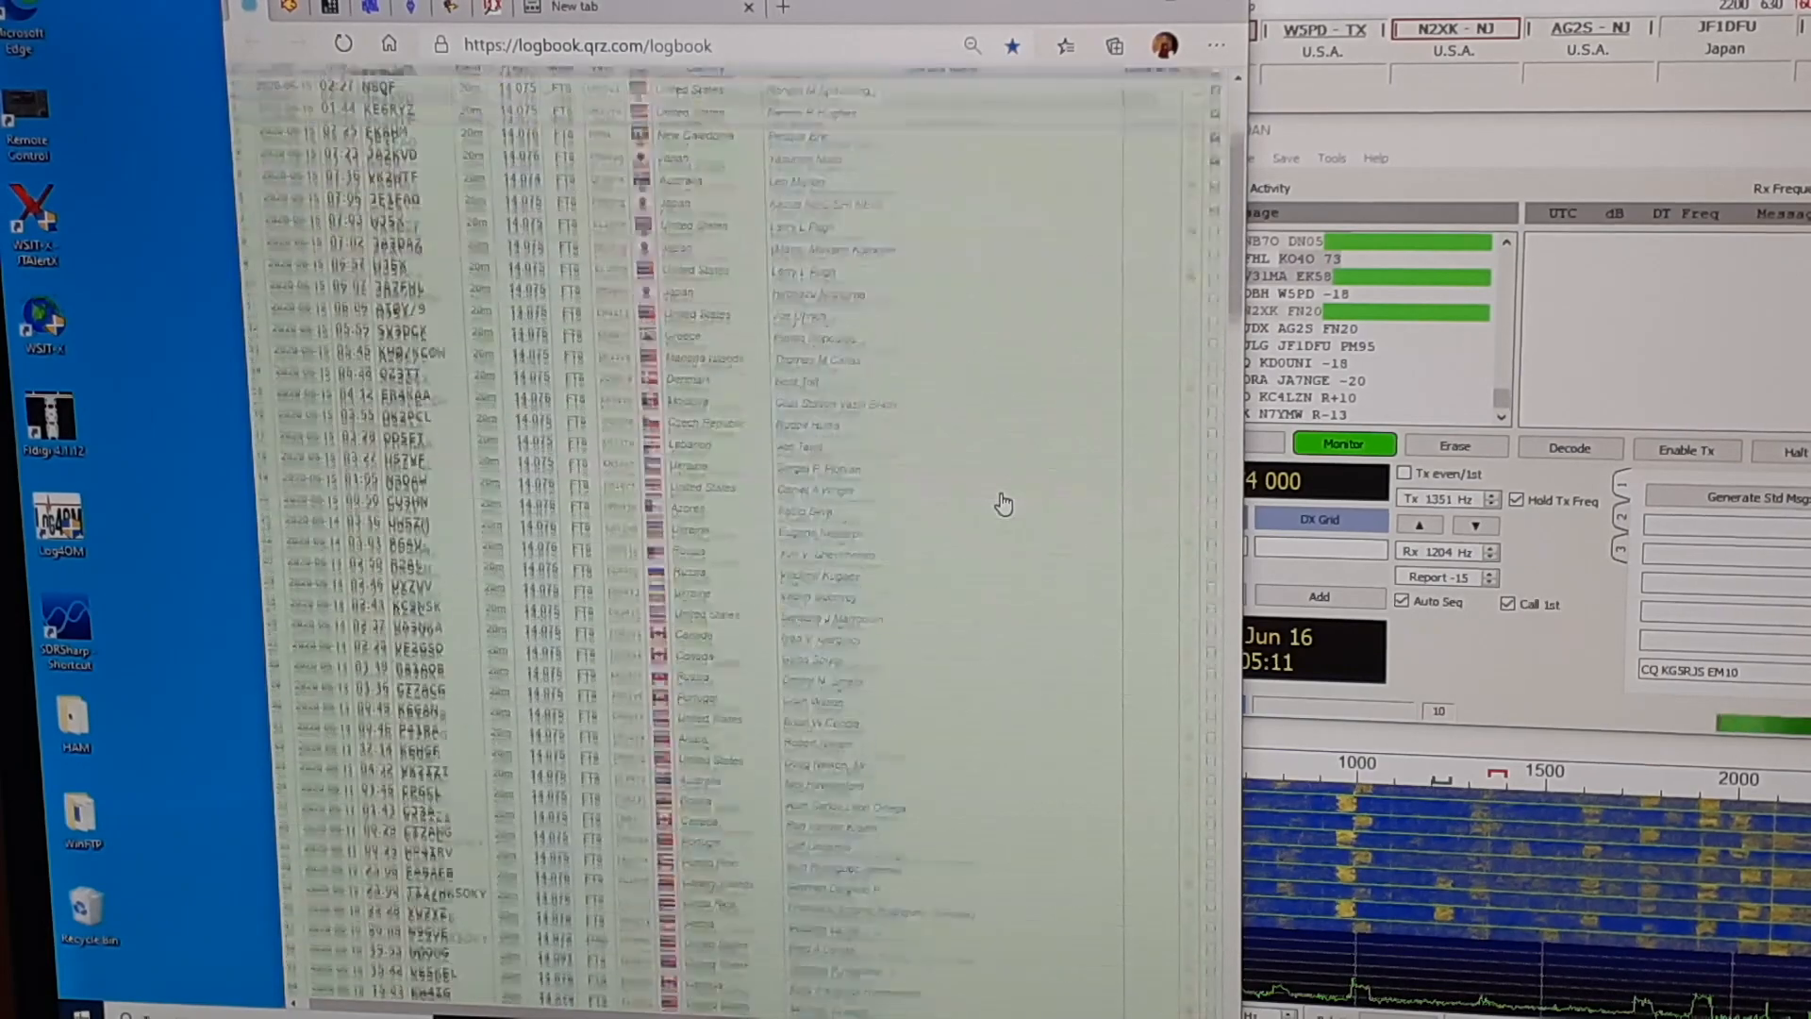
scroll(1002, 502, down, 8)
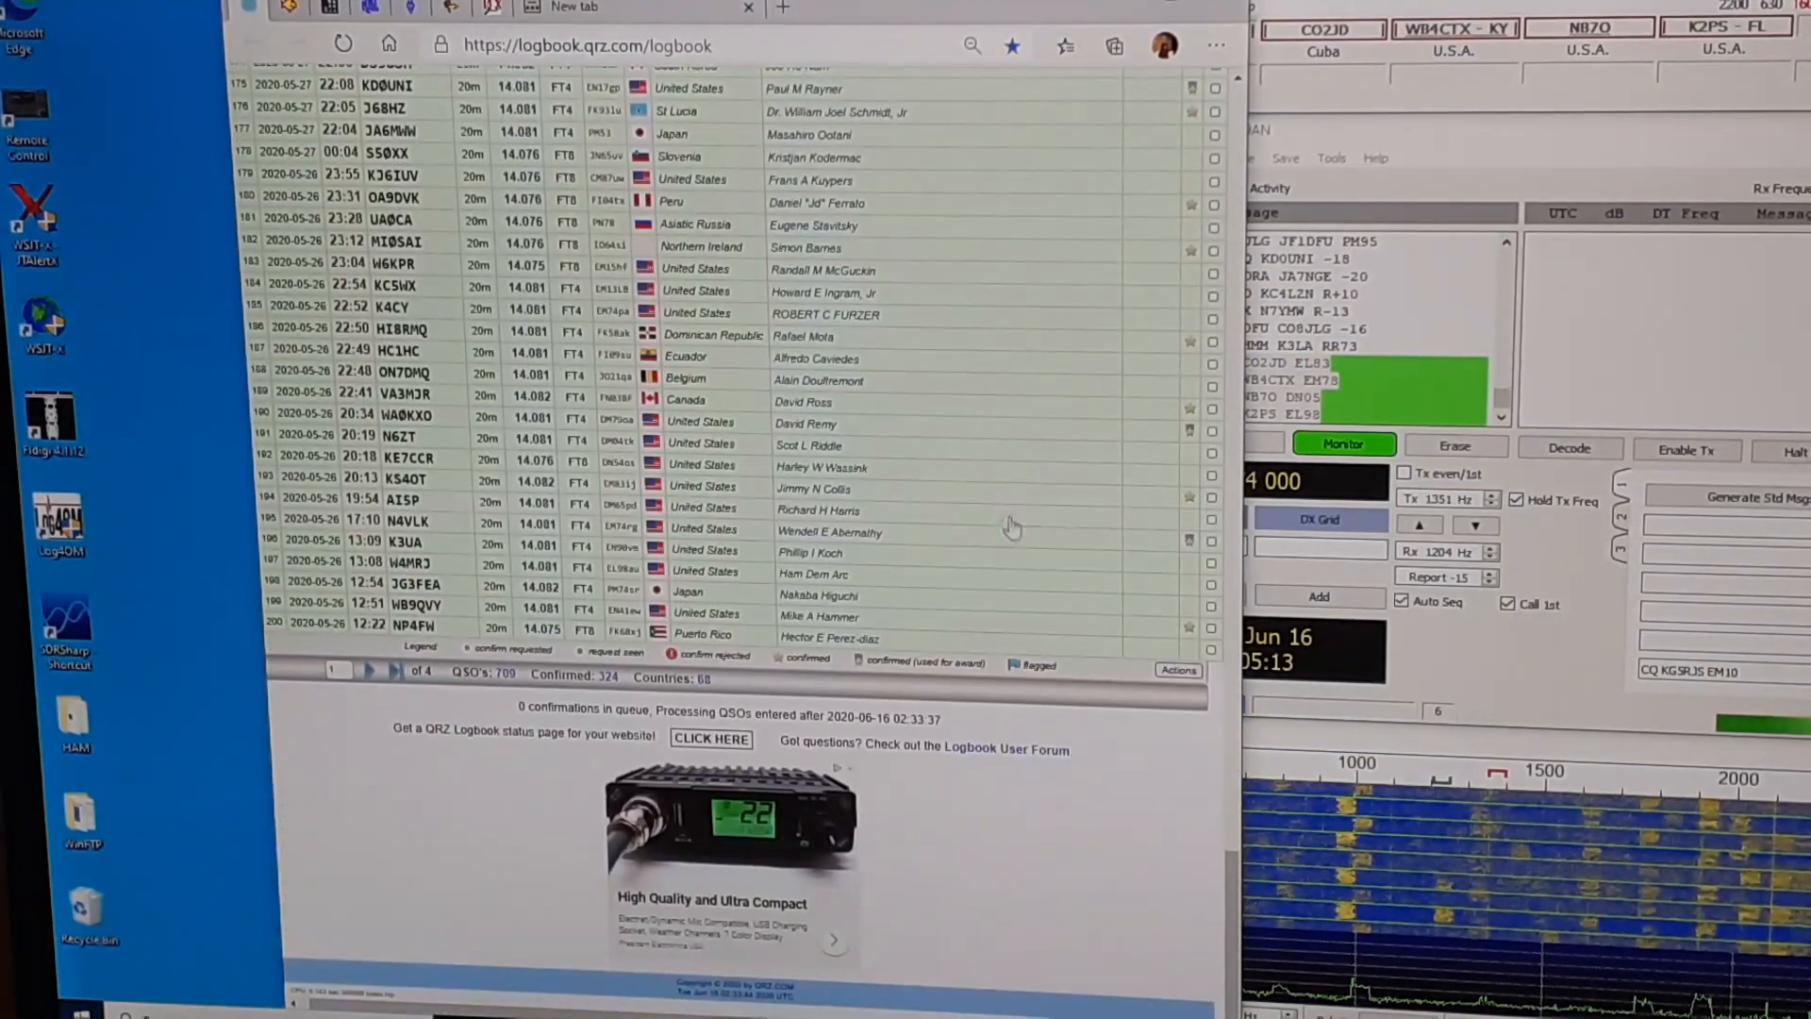
Send the selected QRZ logbook records to LoTW via the Actions menu
click(1178, 669)
click(610, 554)
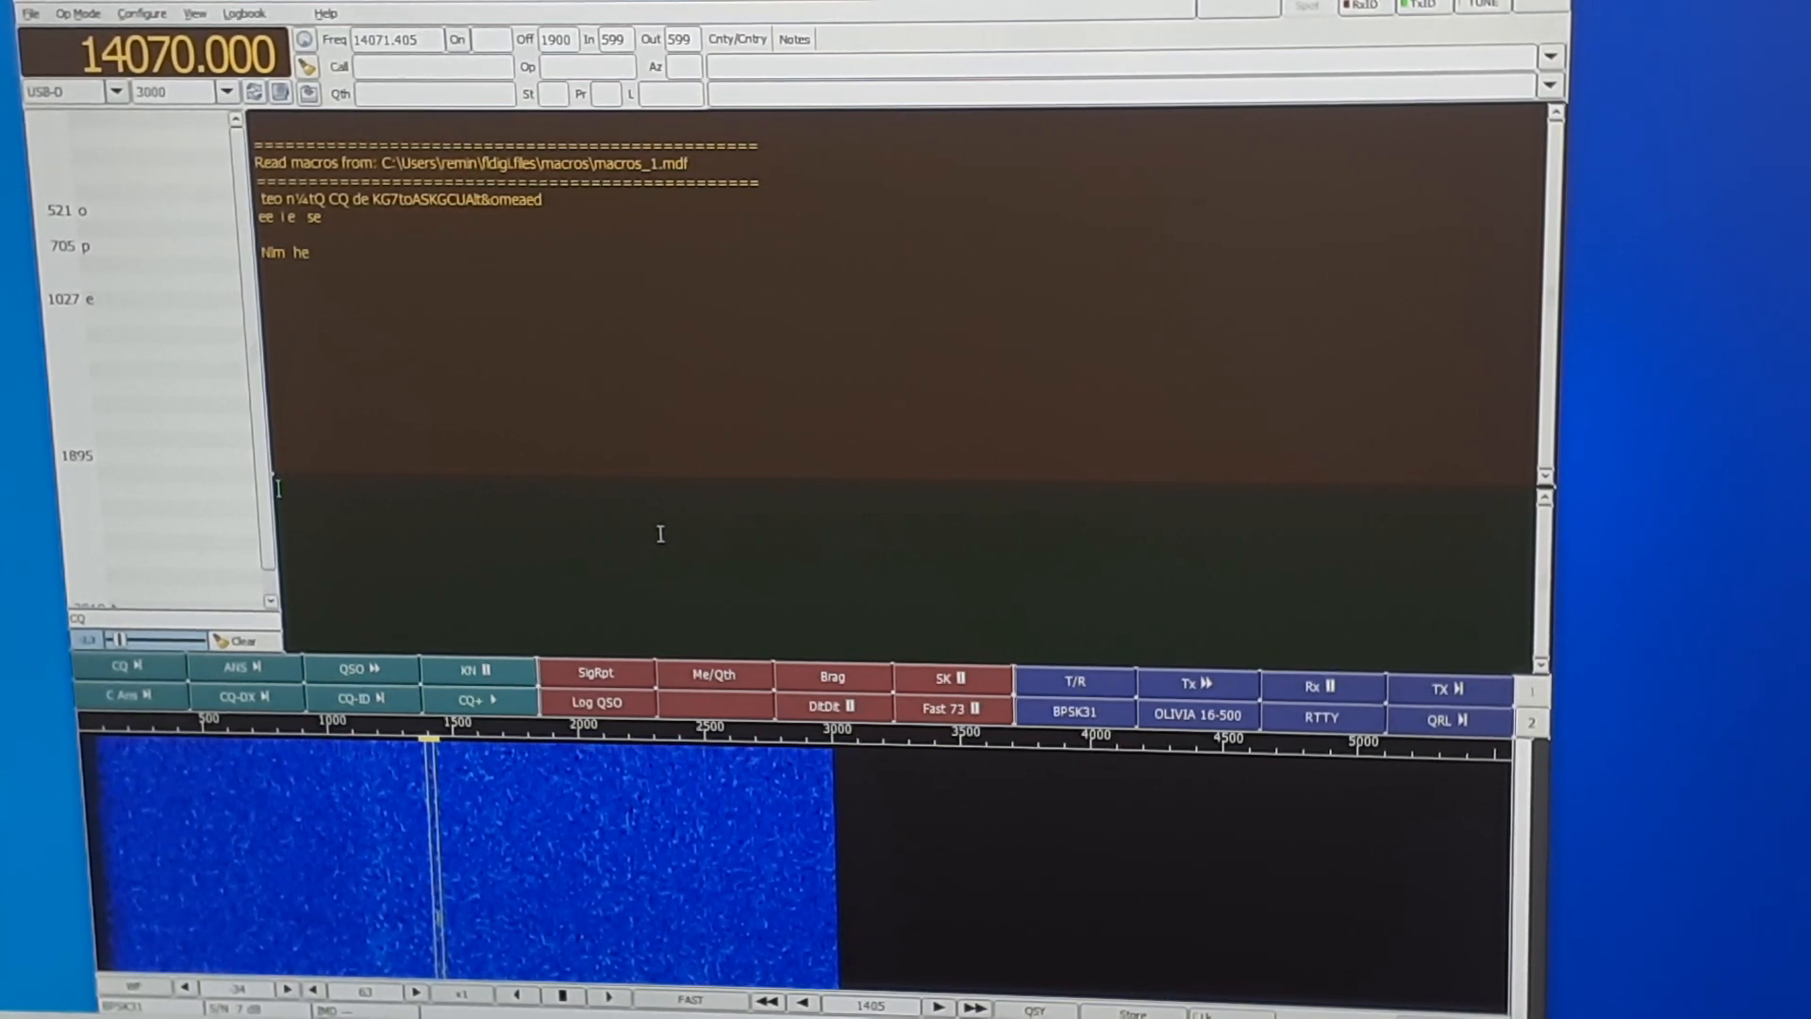
Review Fldigi's QSO logging macro in the editor, close it, and go to the Logbook menu
right_click(595, 705)
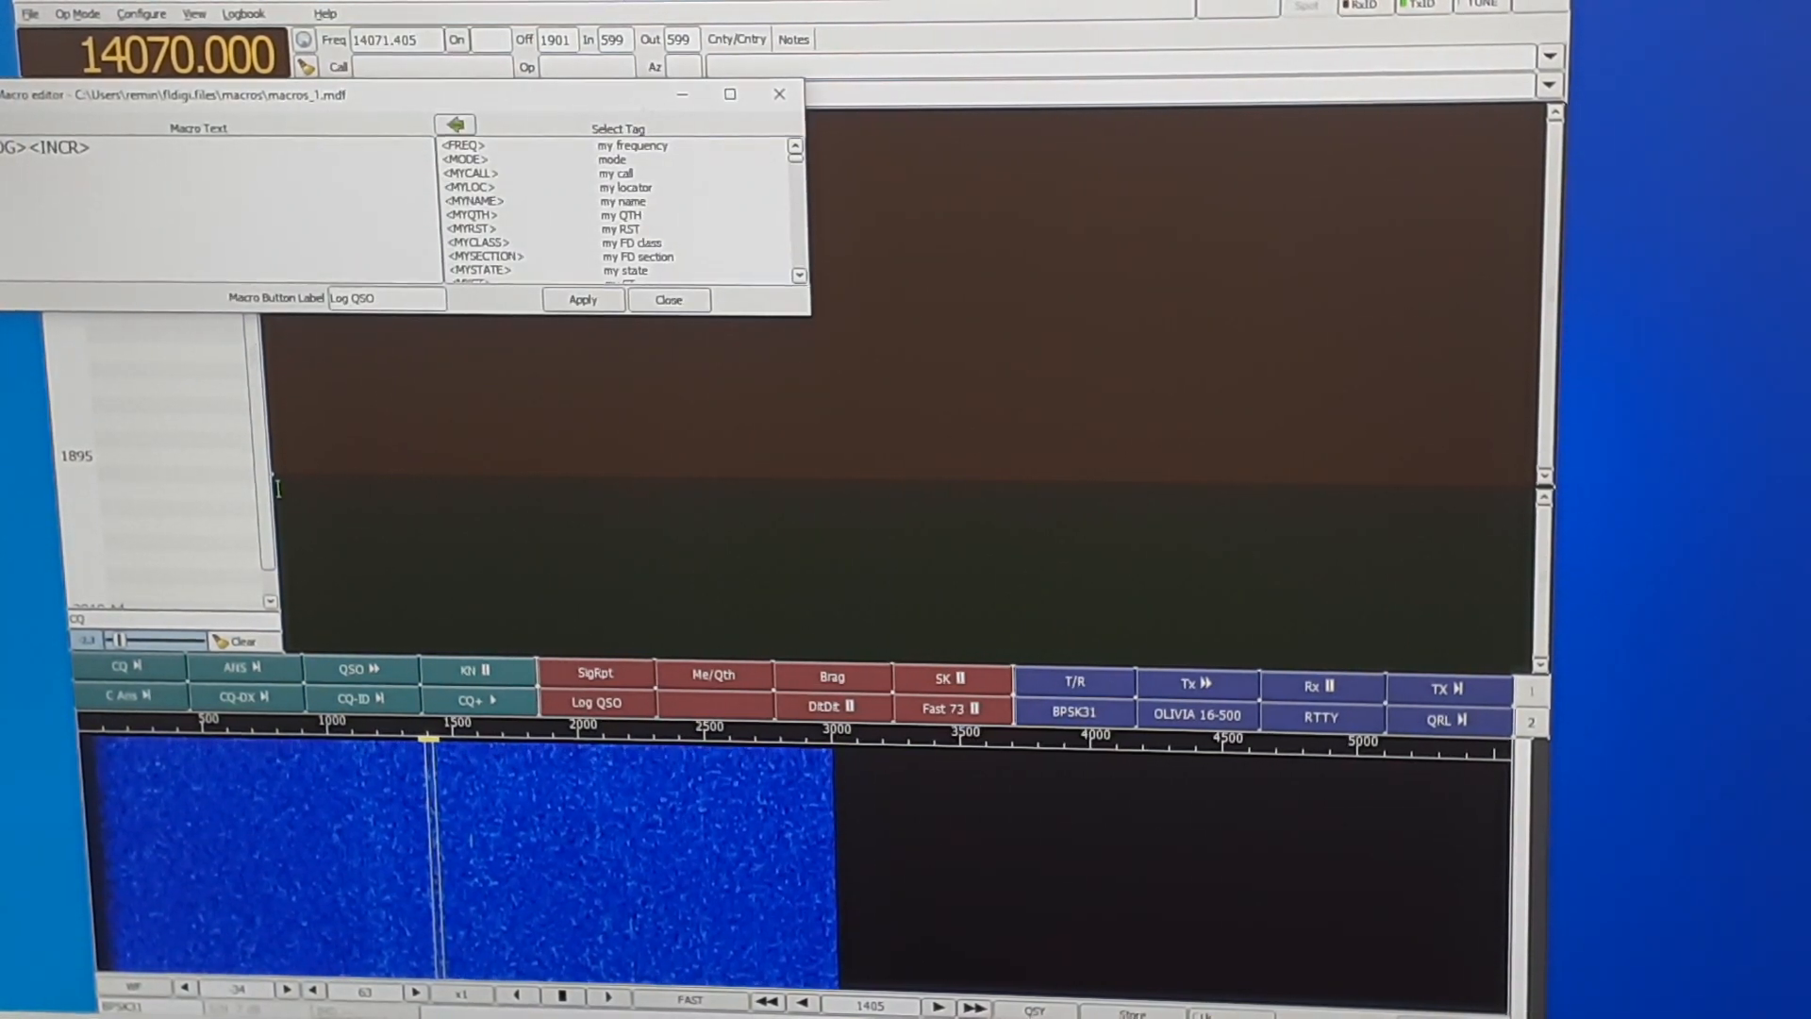
click(781, 94)
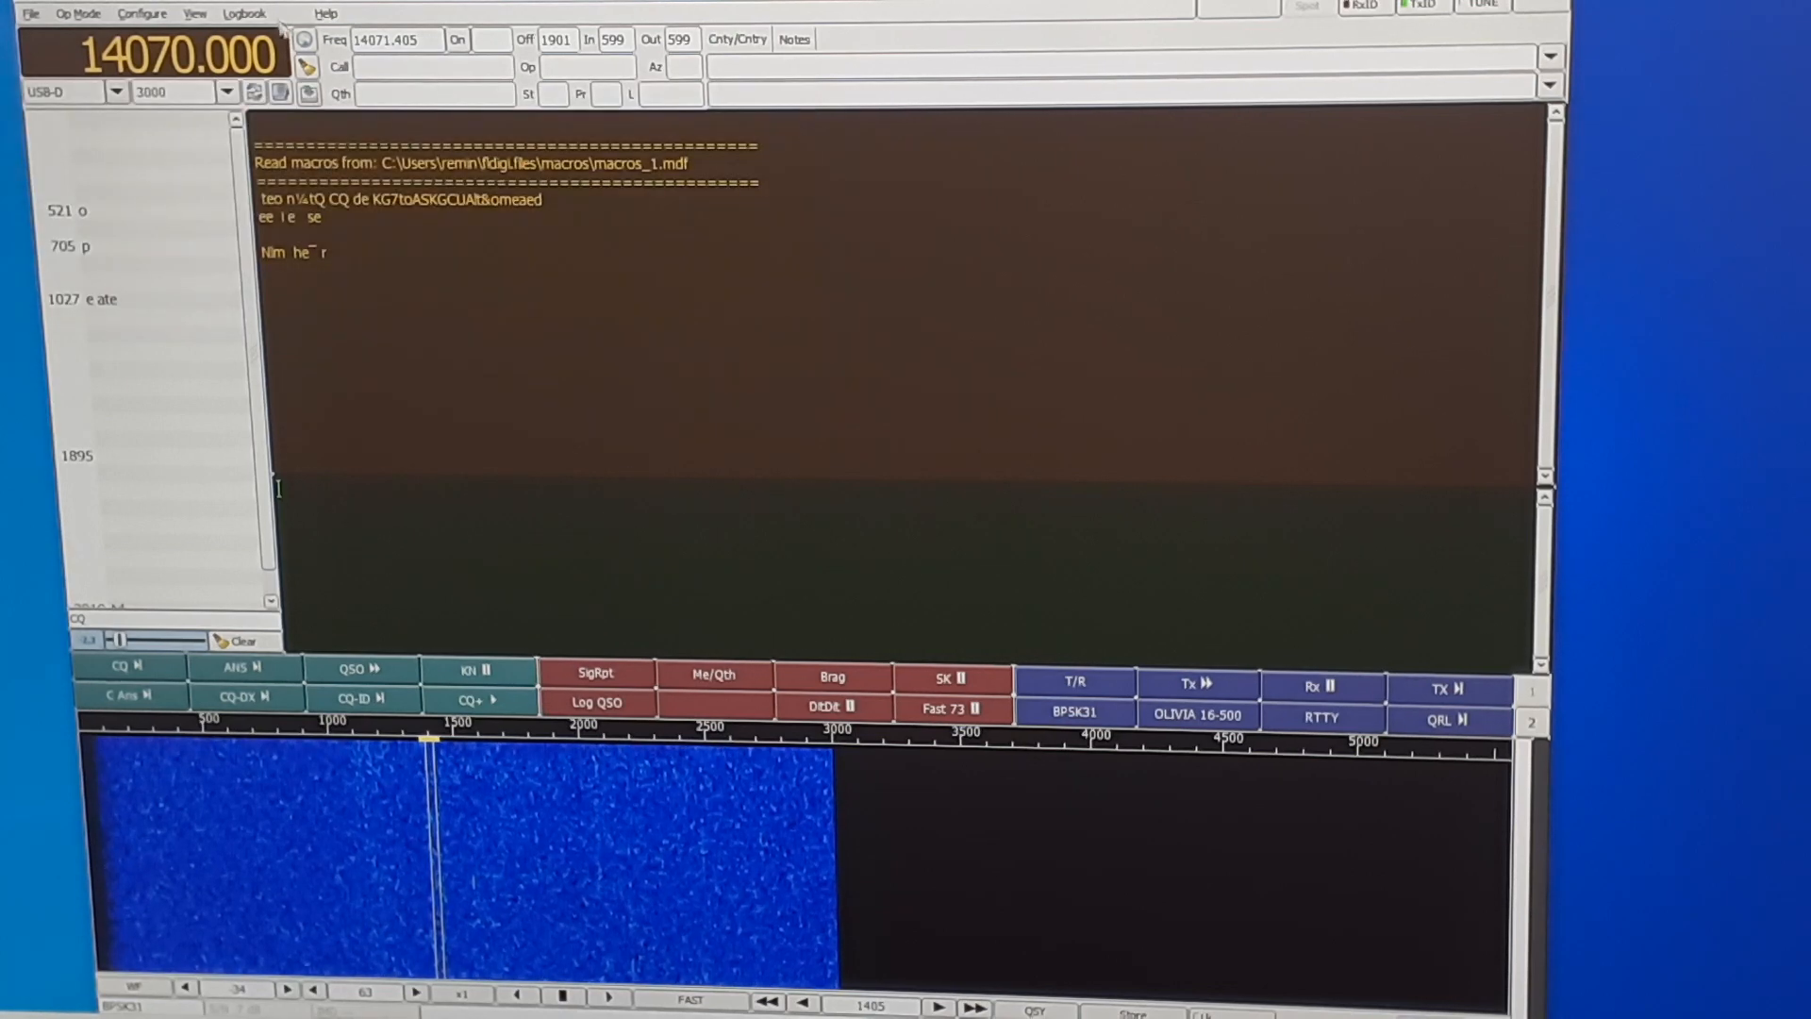
click(243, 13)
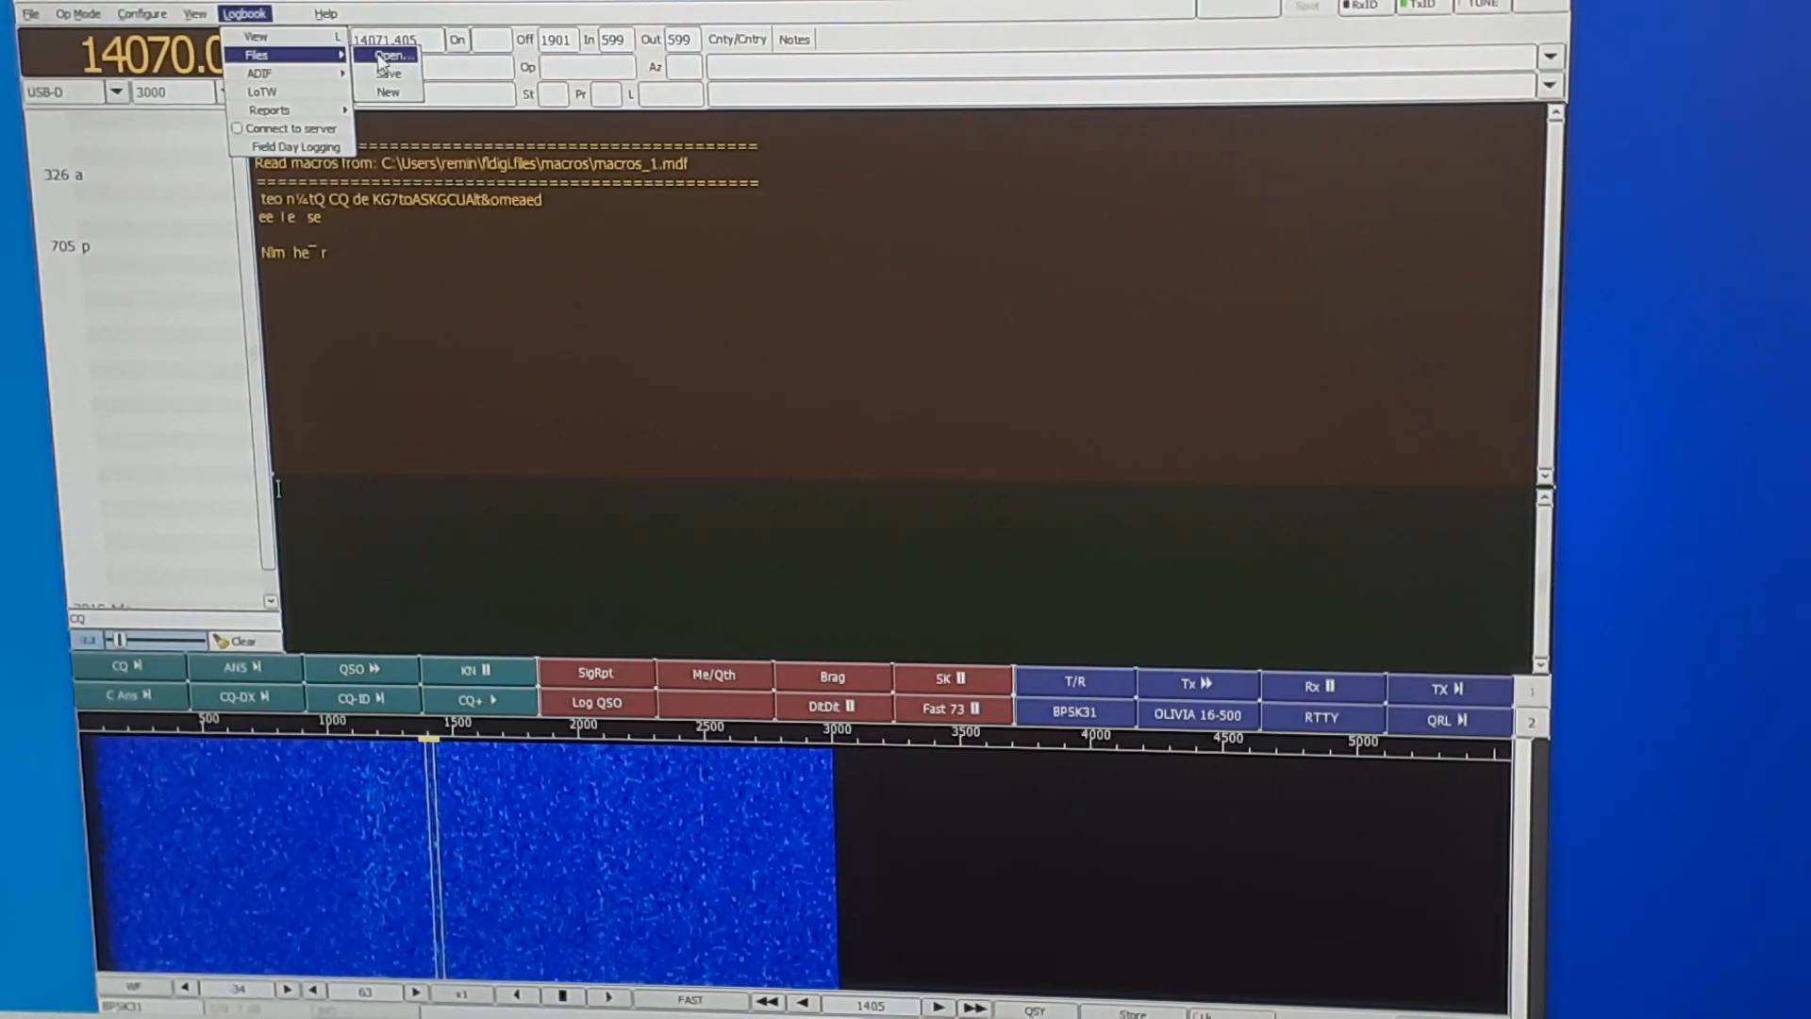
mouse_move(269, 54)
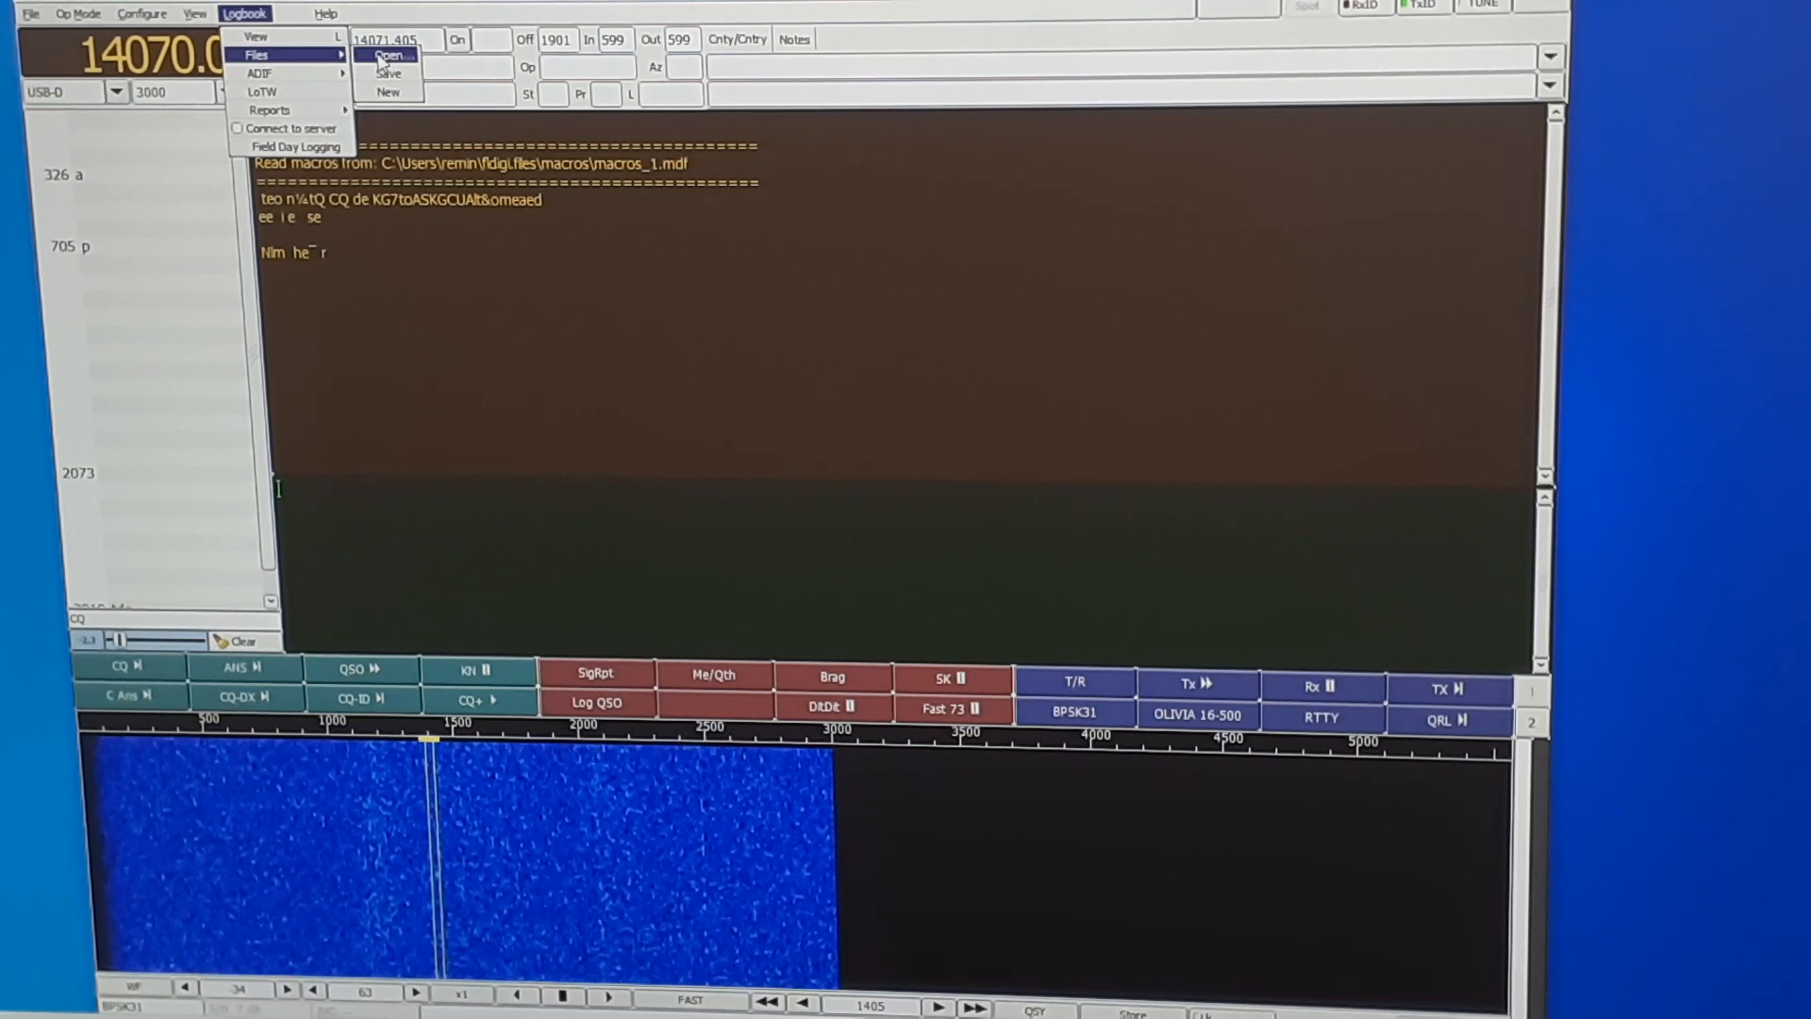
Show Log4OM Communicator's inbound settings polling Fldigi's logbook.adi for new contacts
click(386, 57)
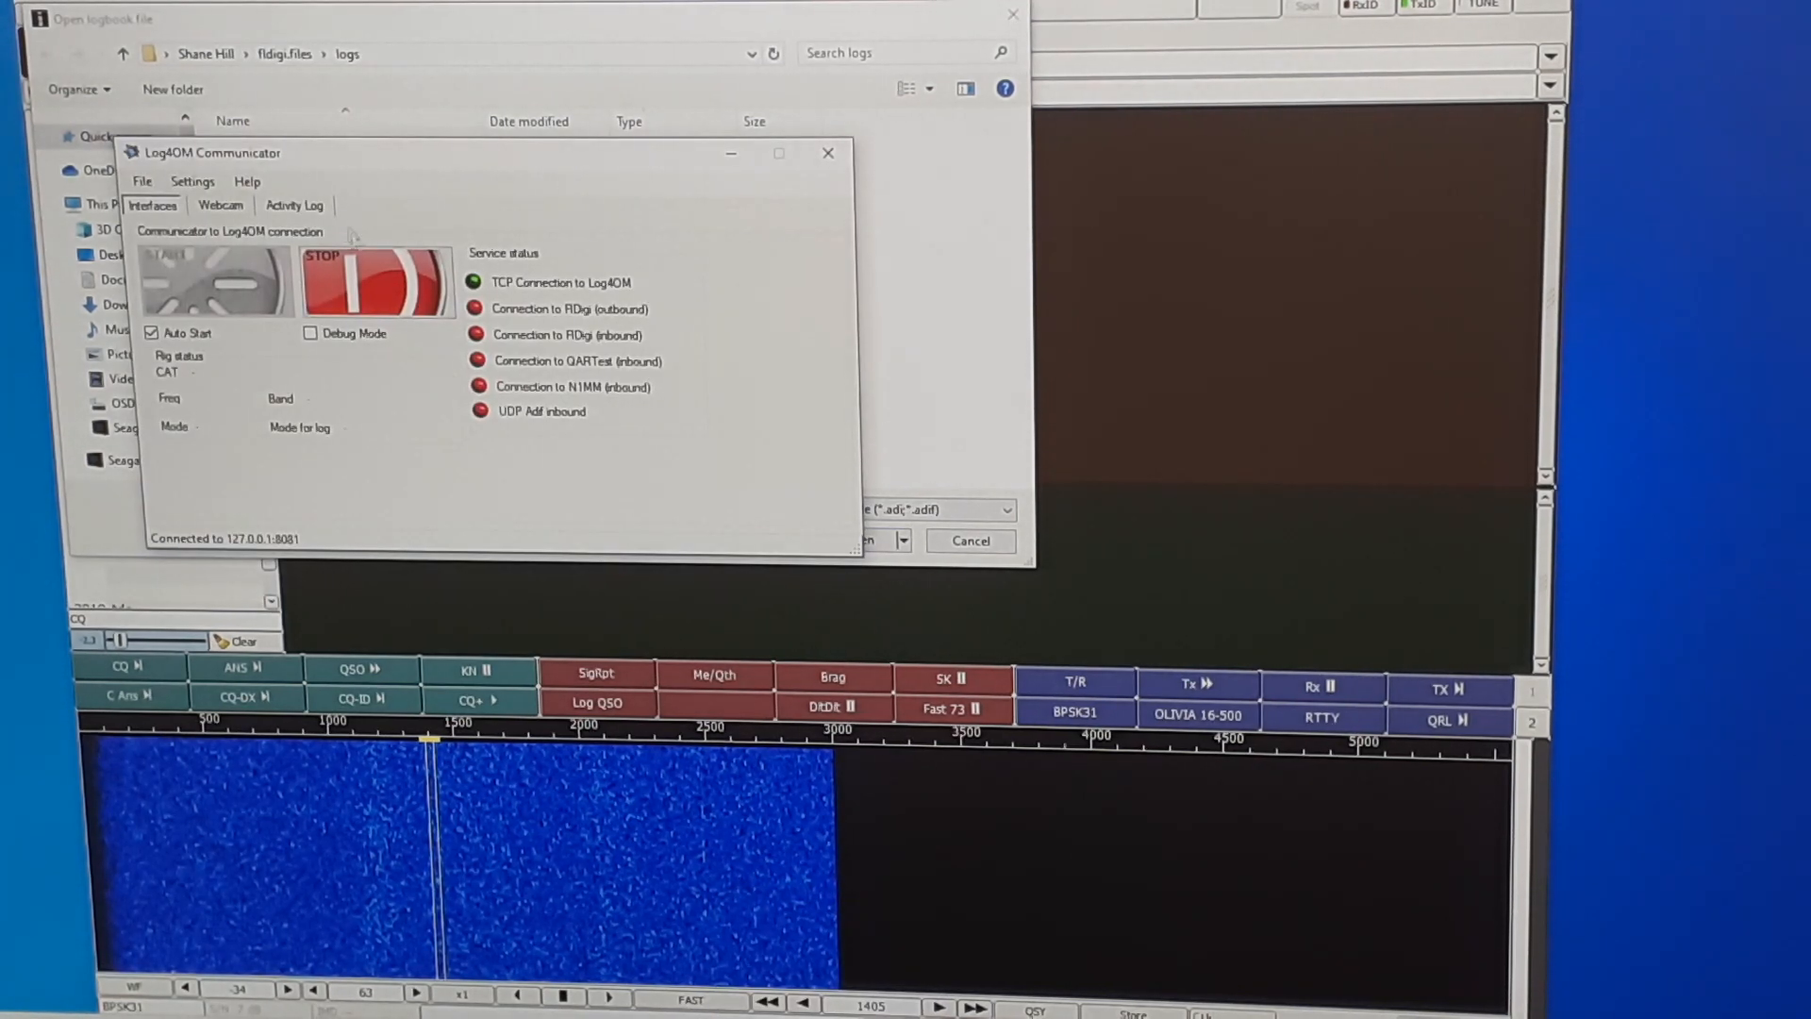
click(192, 181)
mouse_move(229, 235)
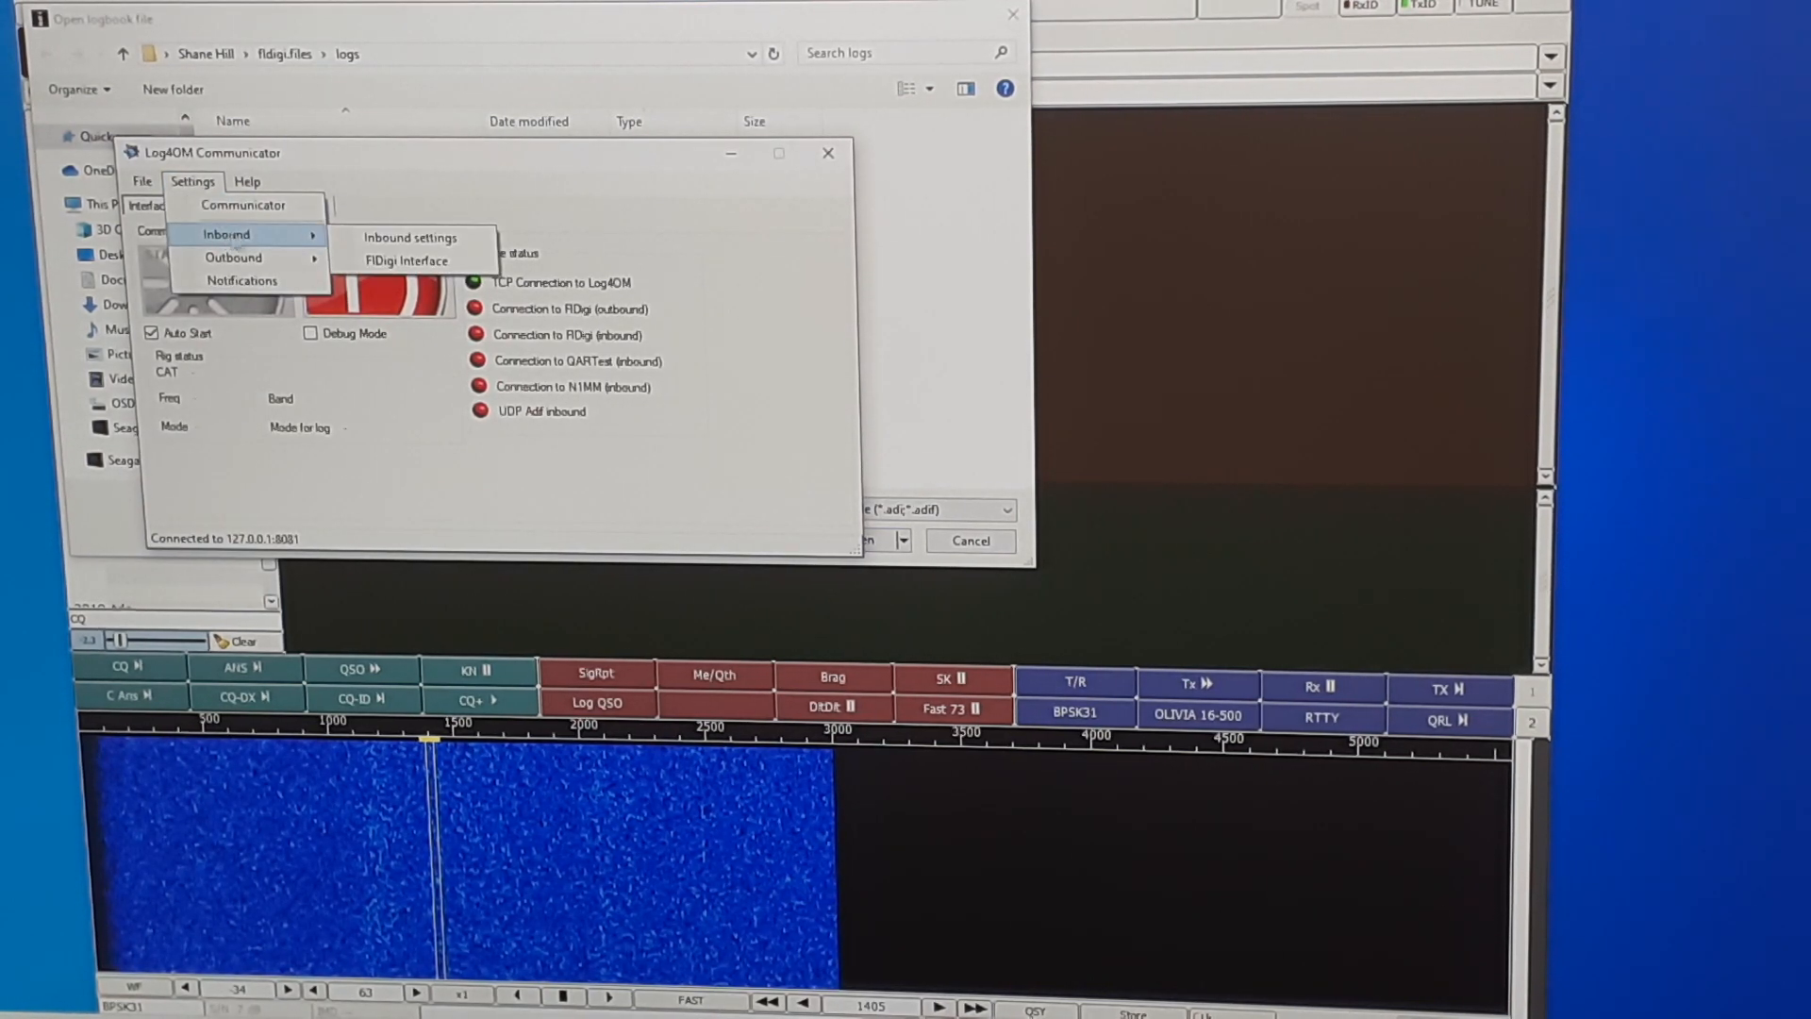
click(408, 237)
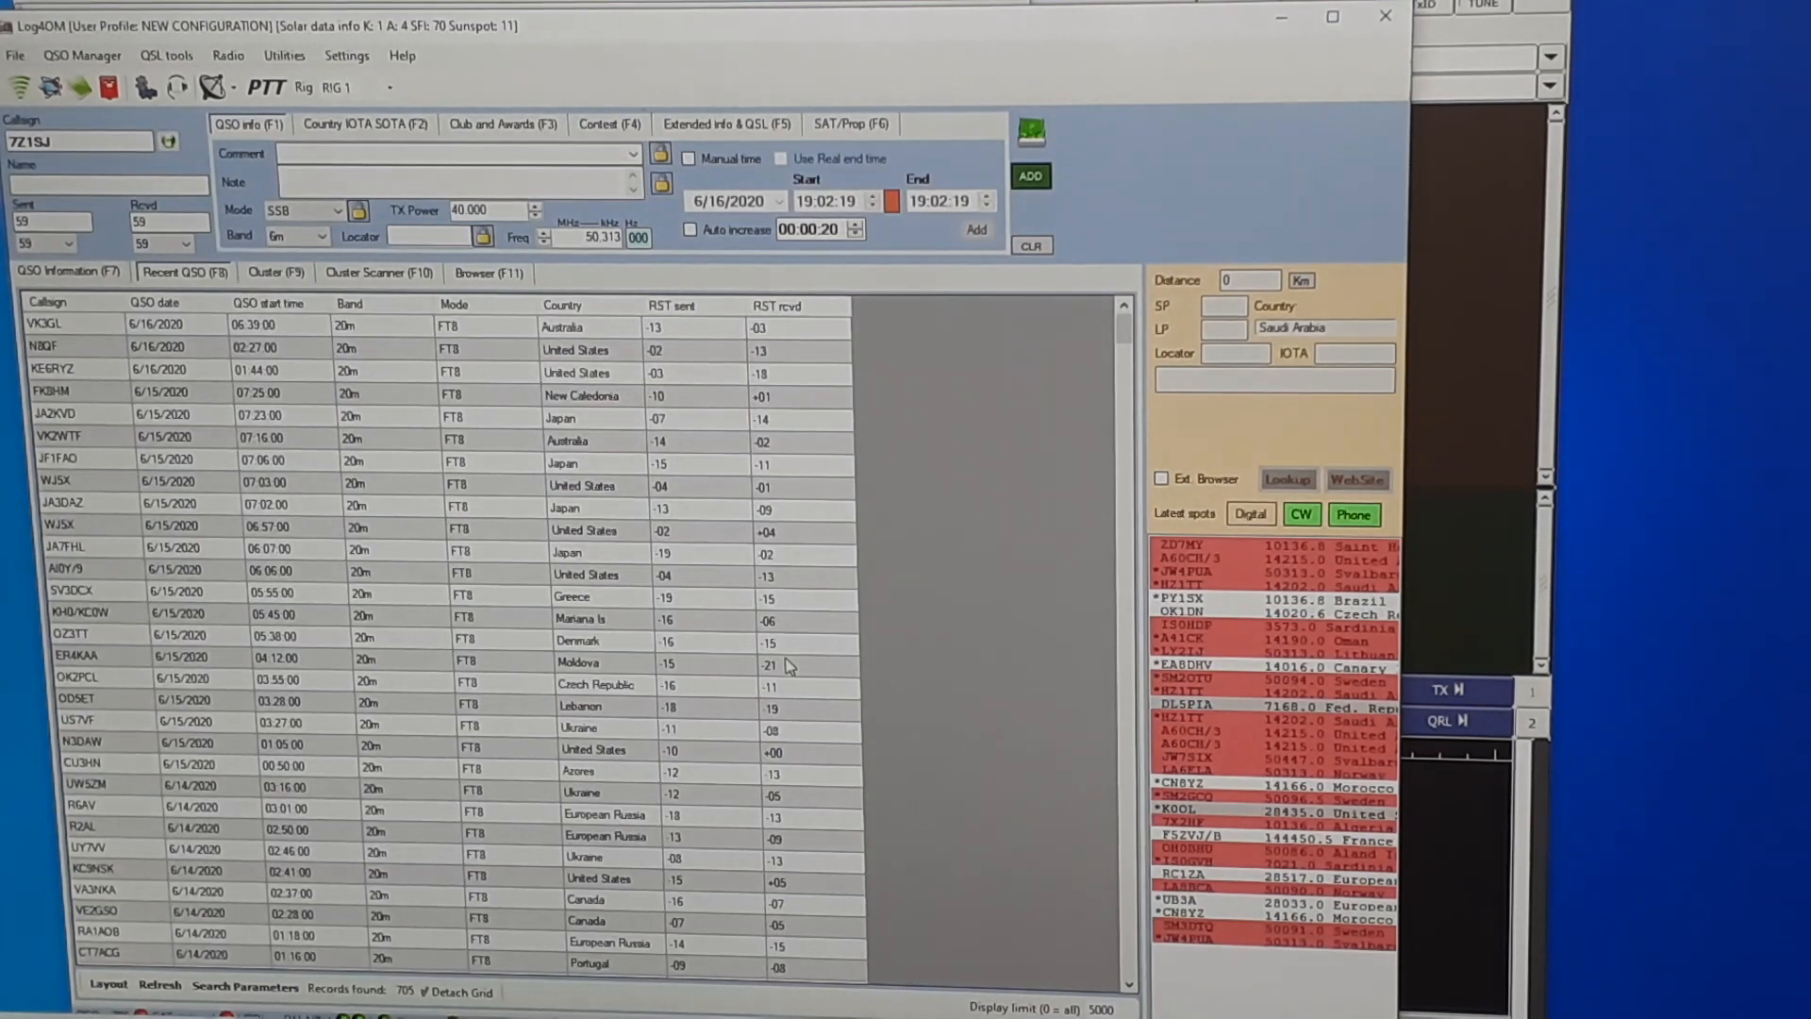
click(660, 486)
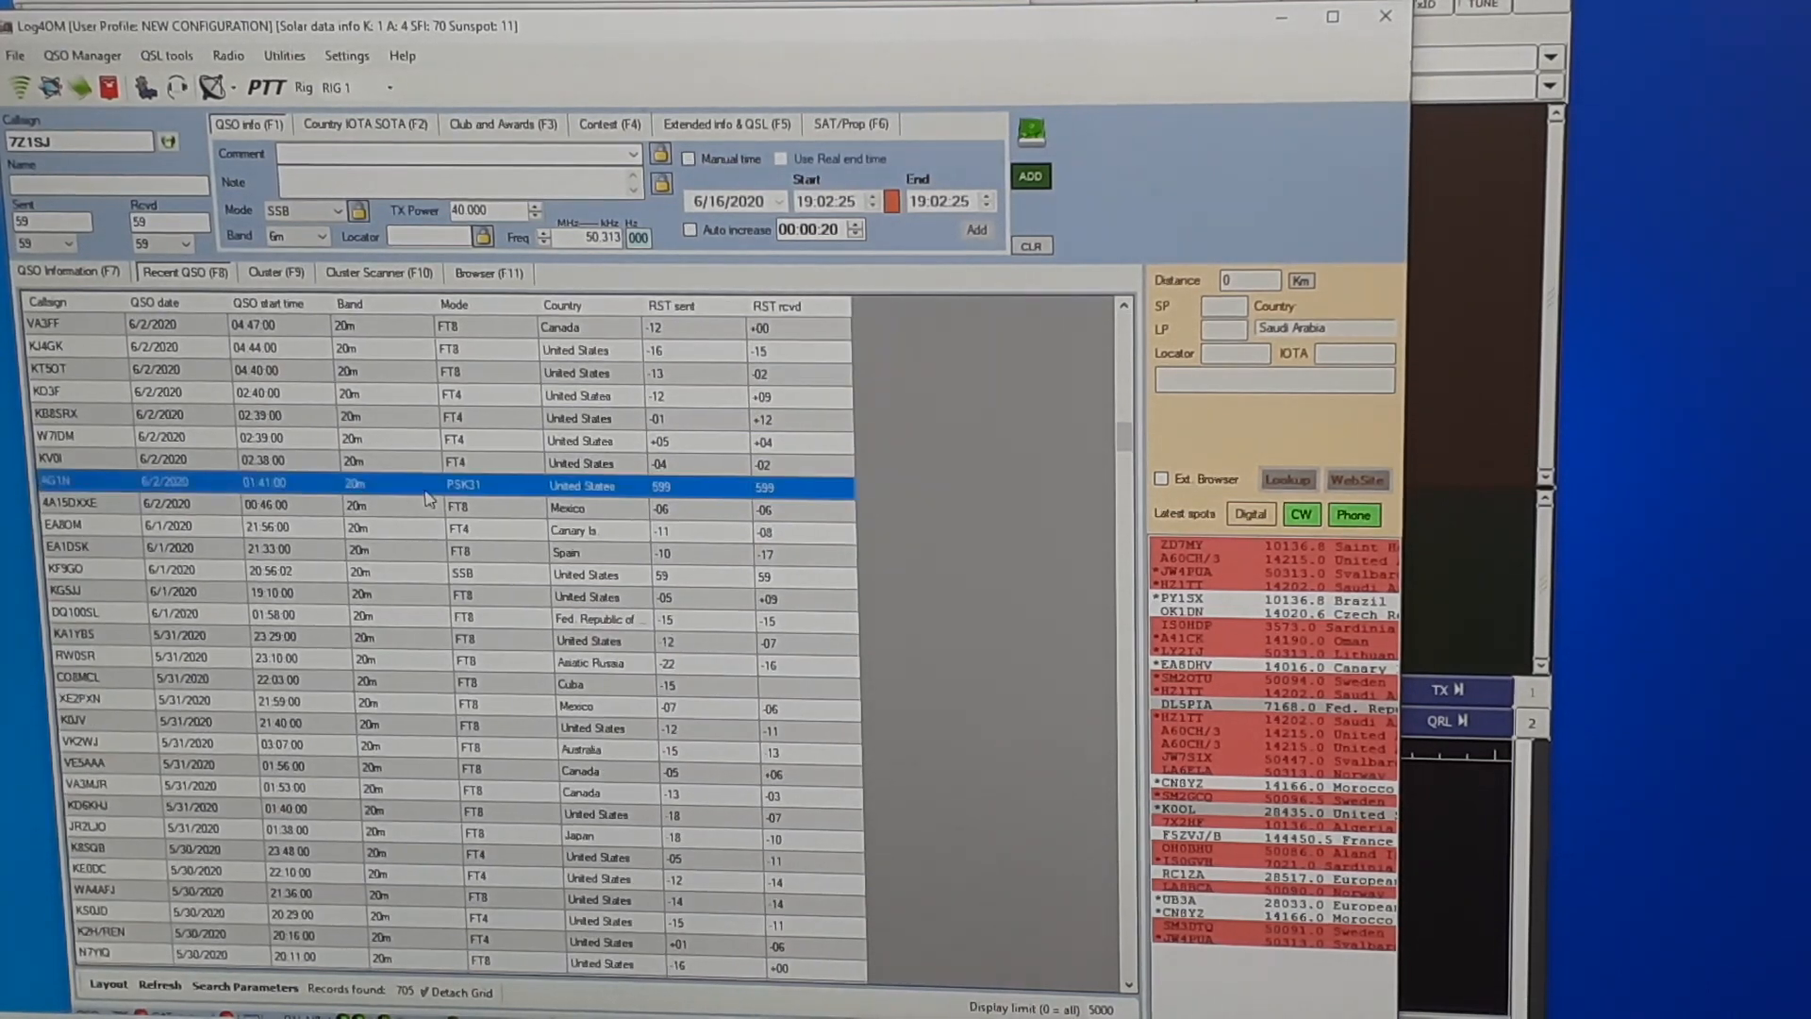
double_click(660, 486)
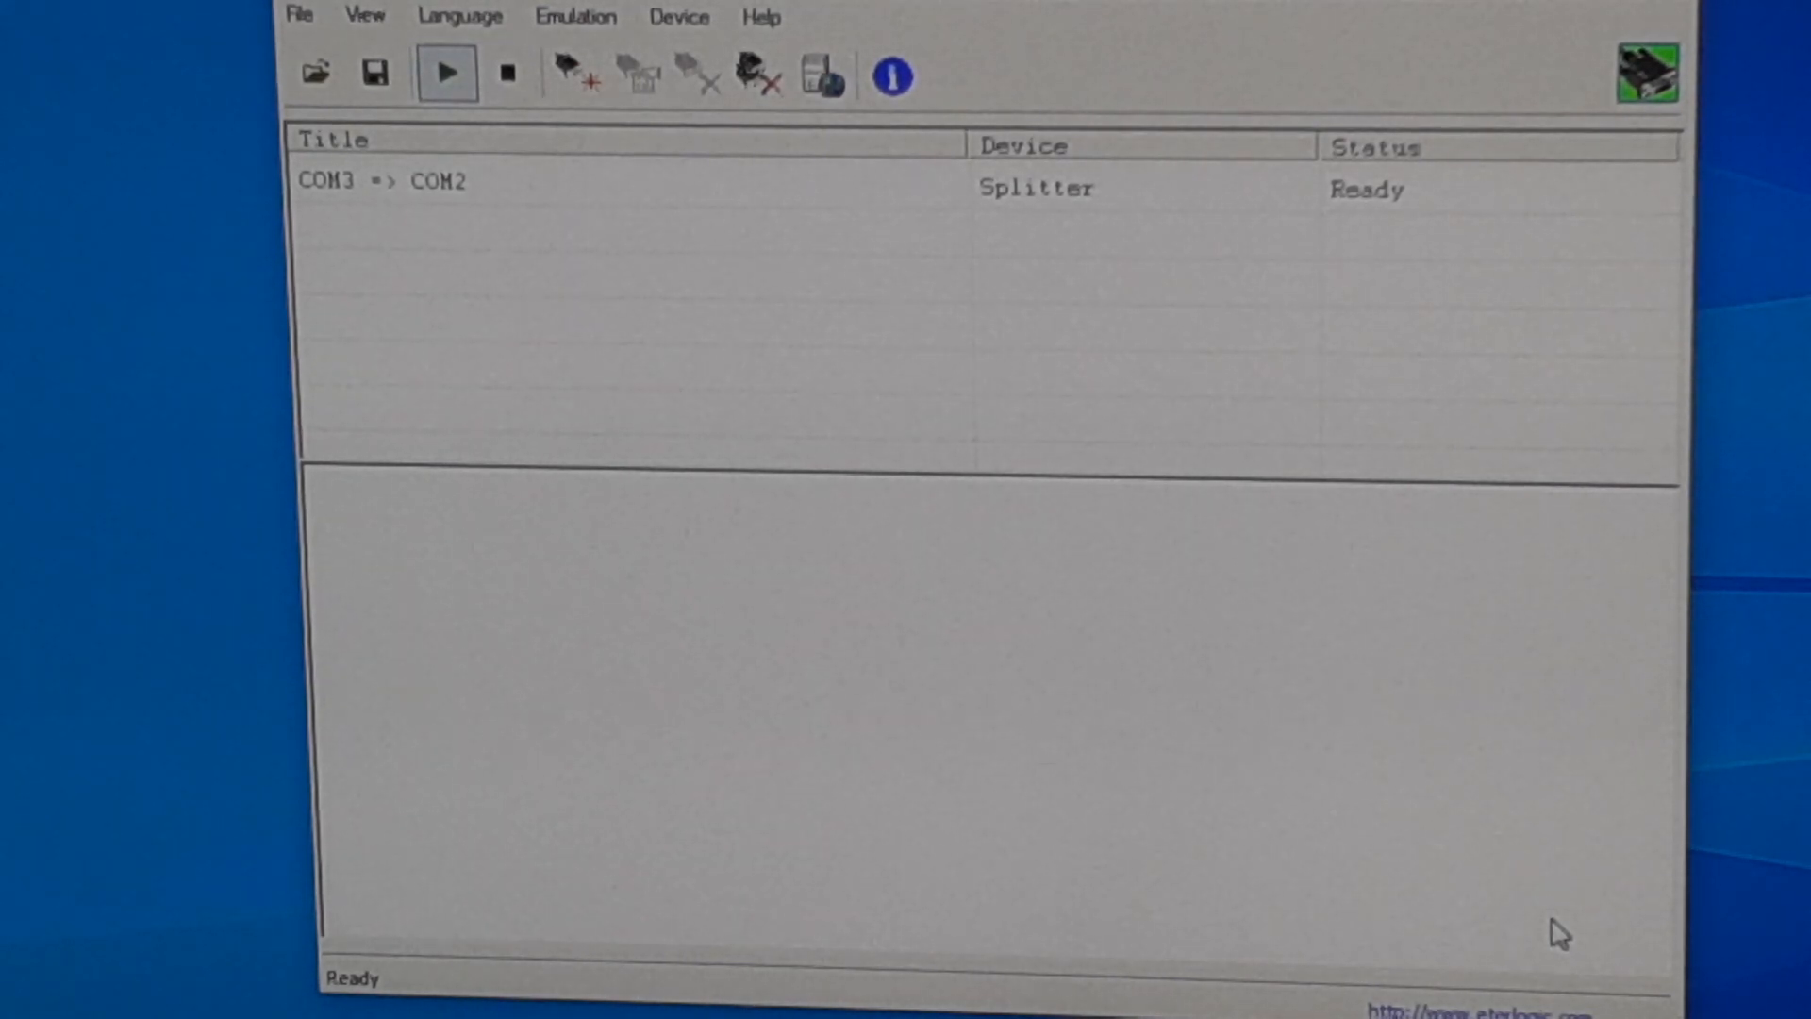
In the COM3 => COM2 properties, preview the Splitter, Pair, Mapper and TcpClient device types
right_click(510, 180)
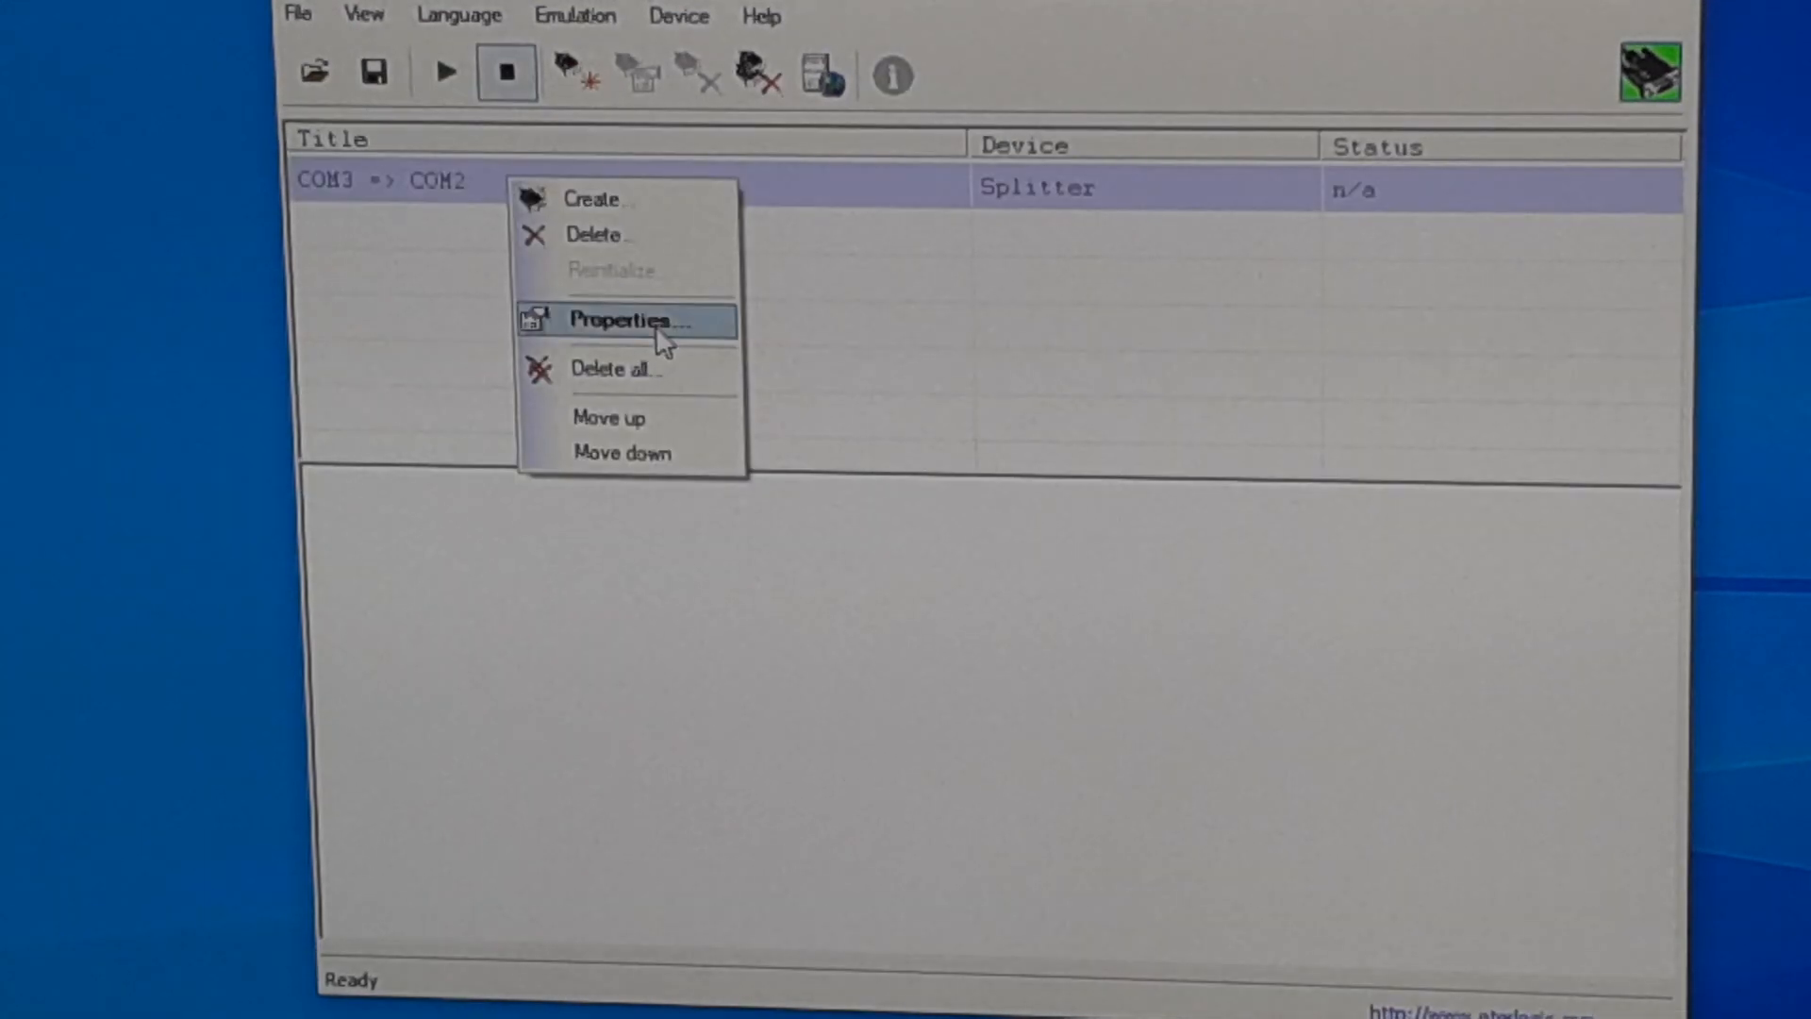
click(609, 306)
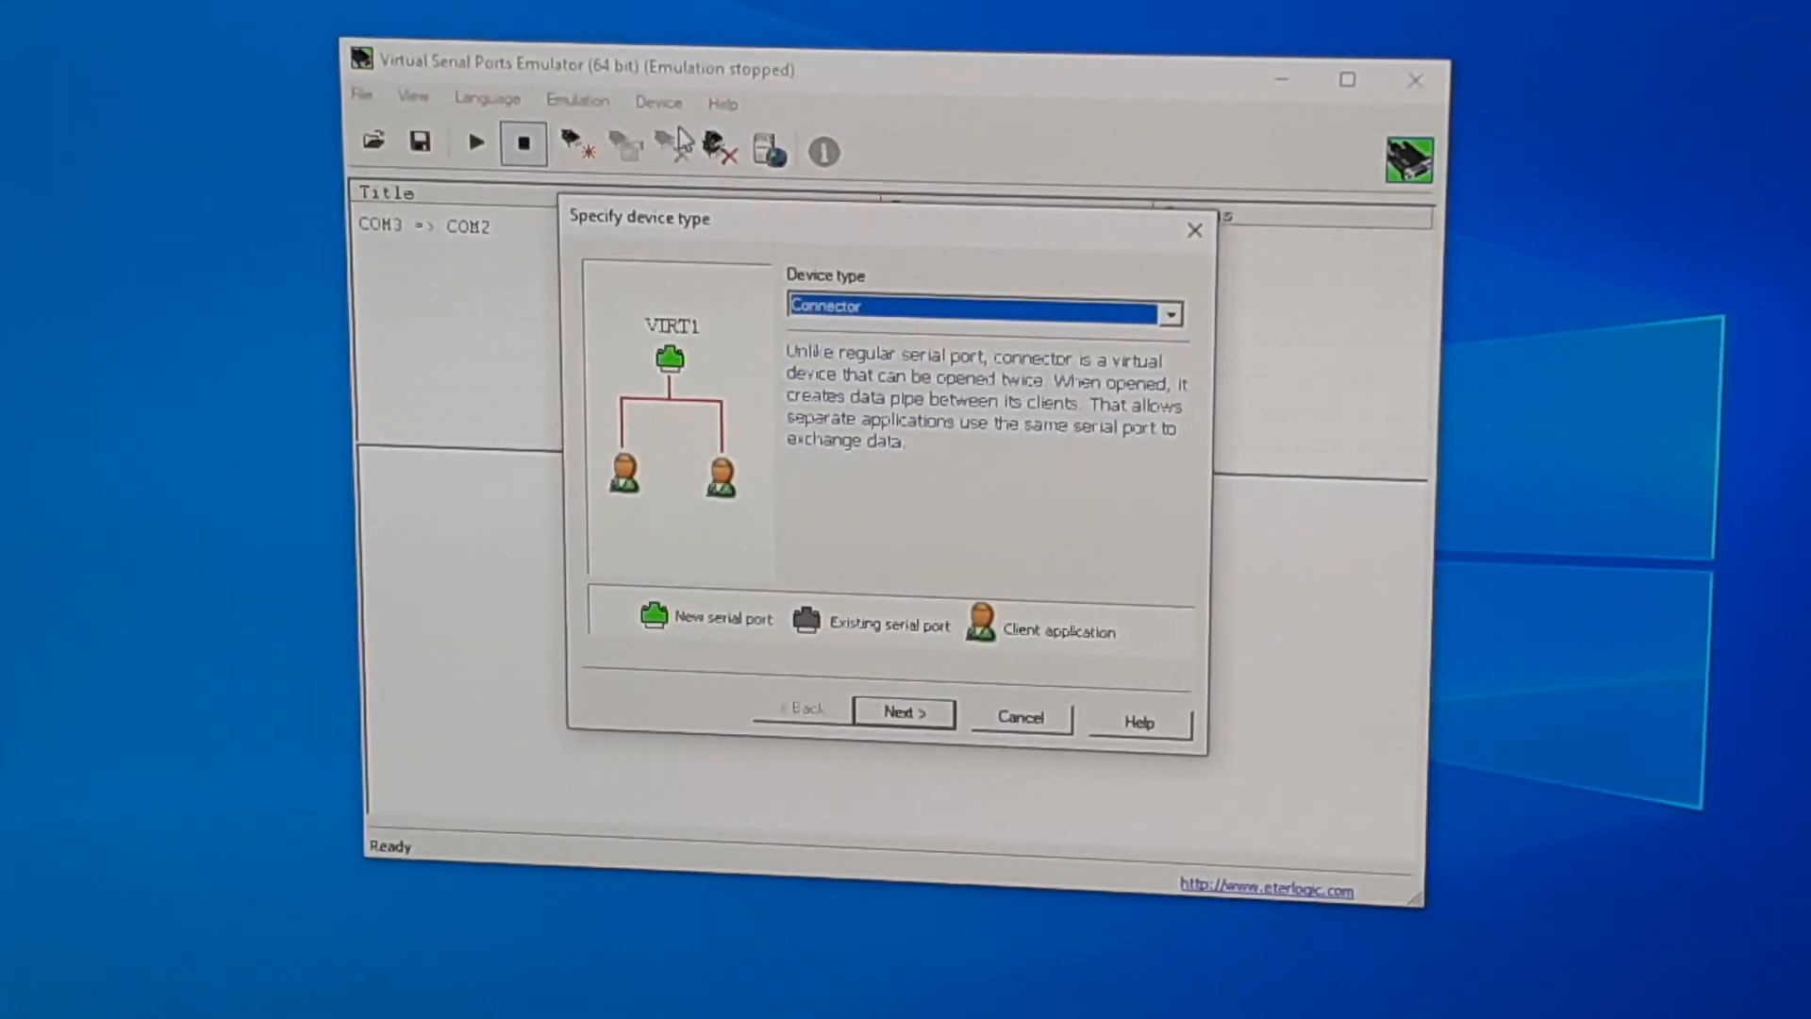
click(946, 312)
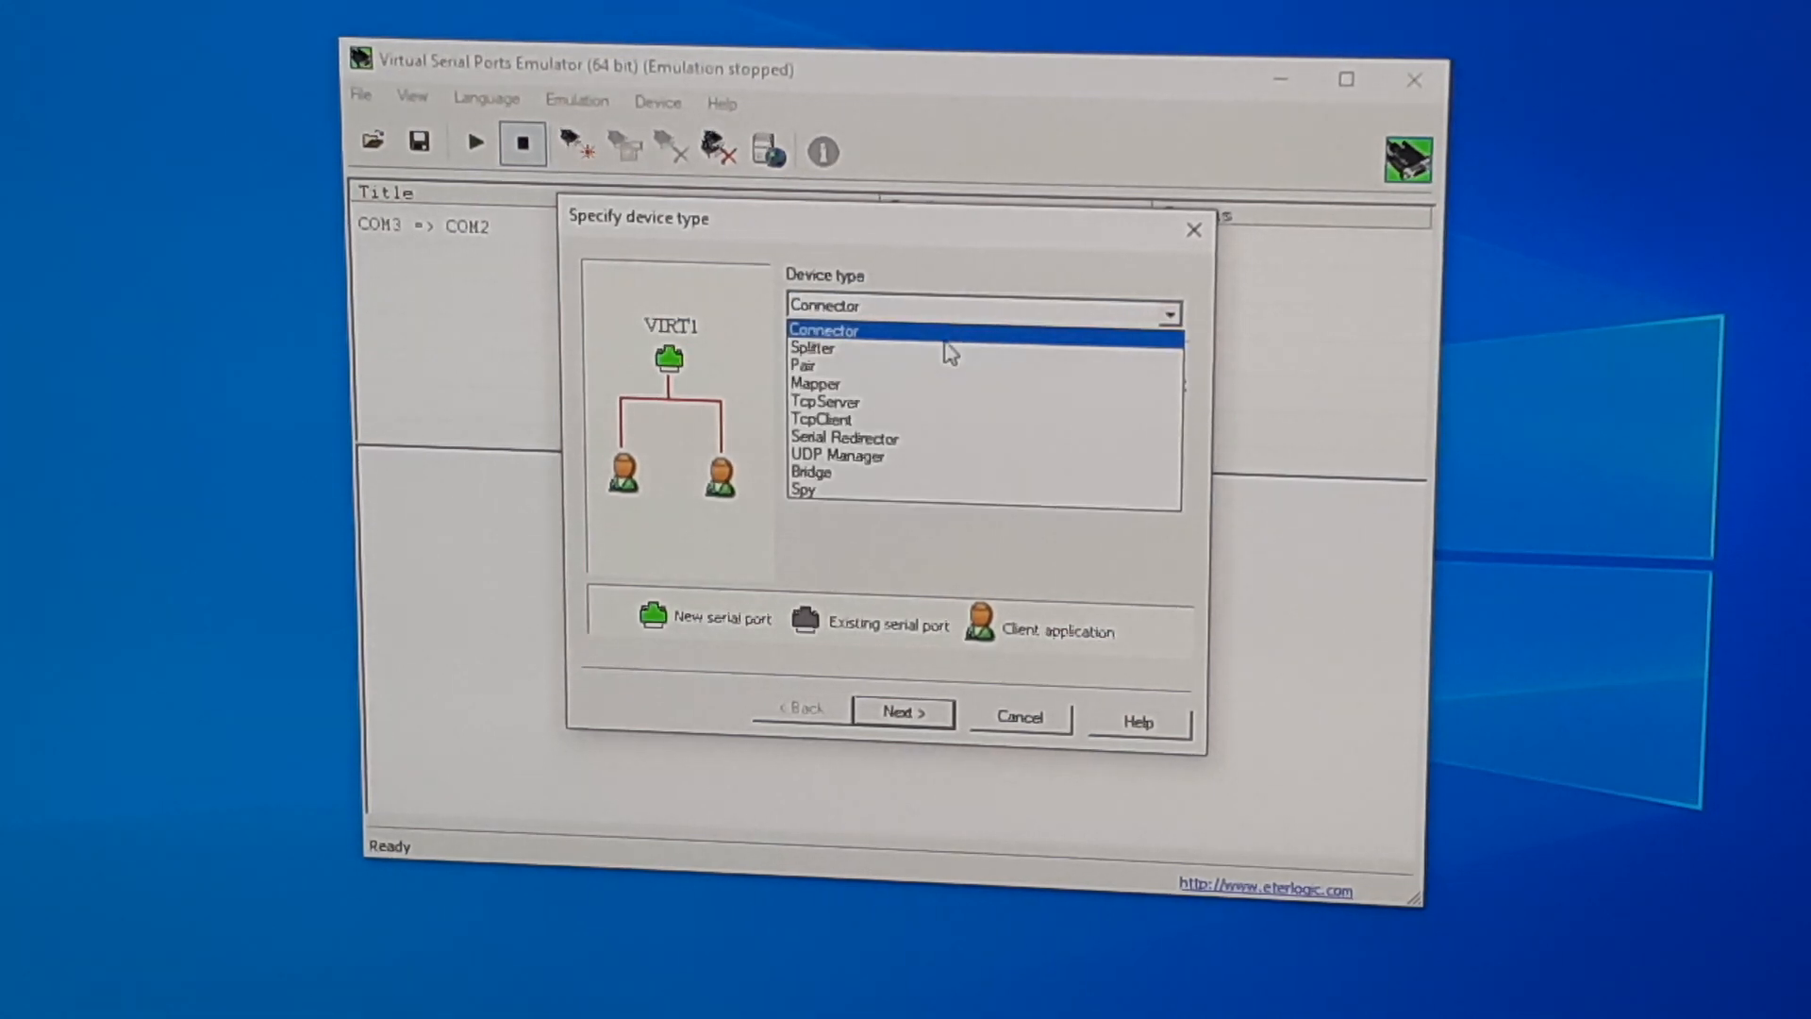
click(945, 346)
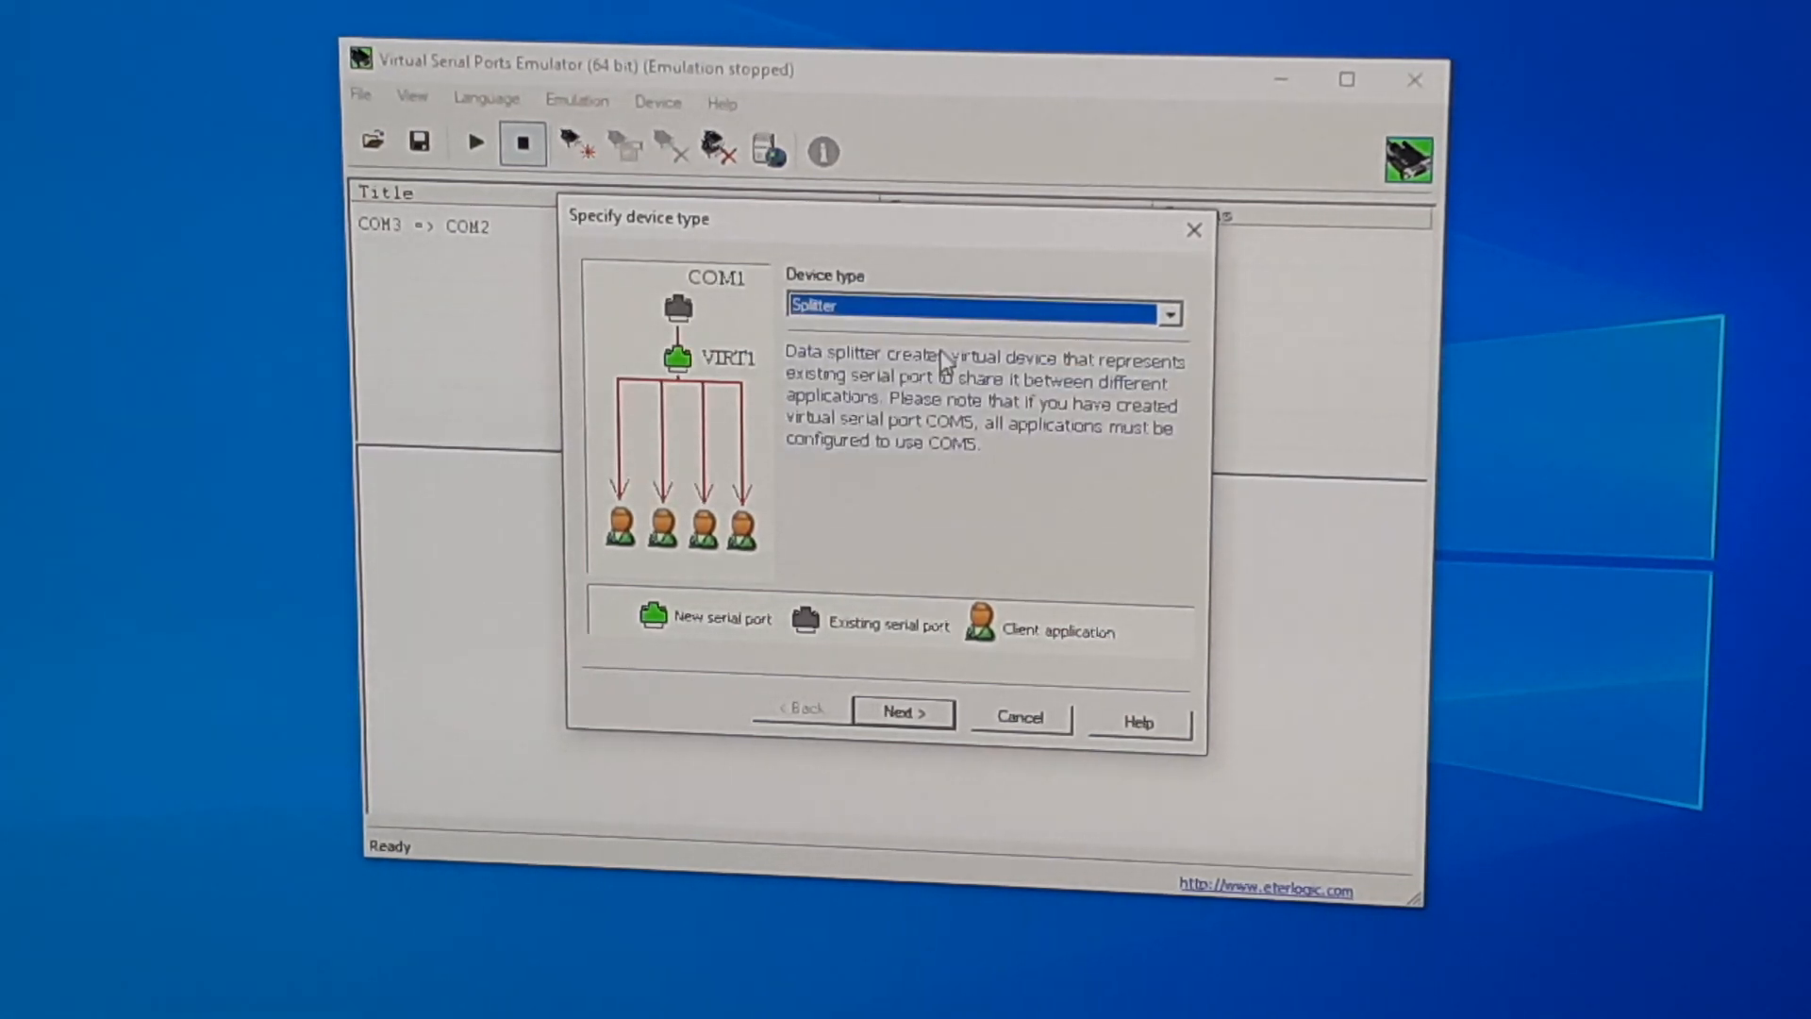
click(942, 314)
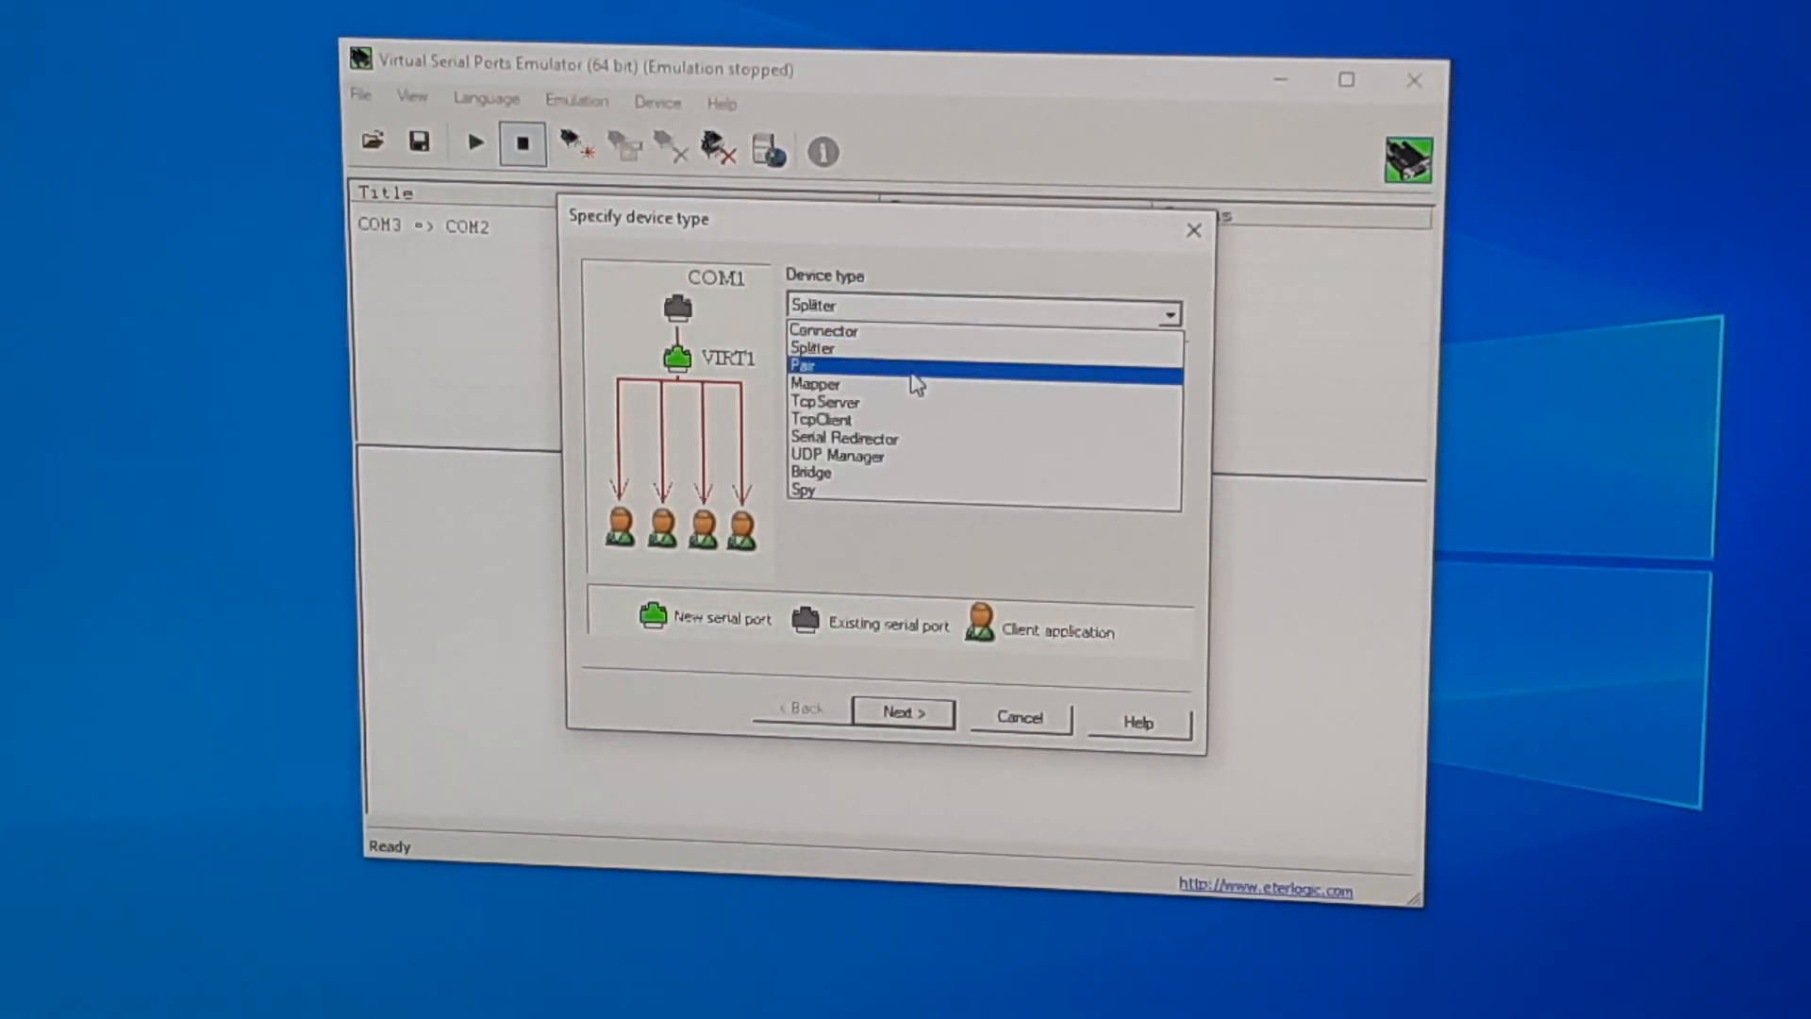
click(919, 364)
click(927, 316)
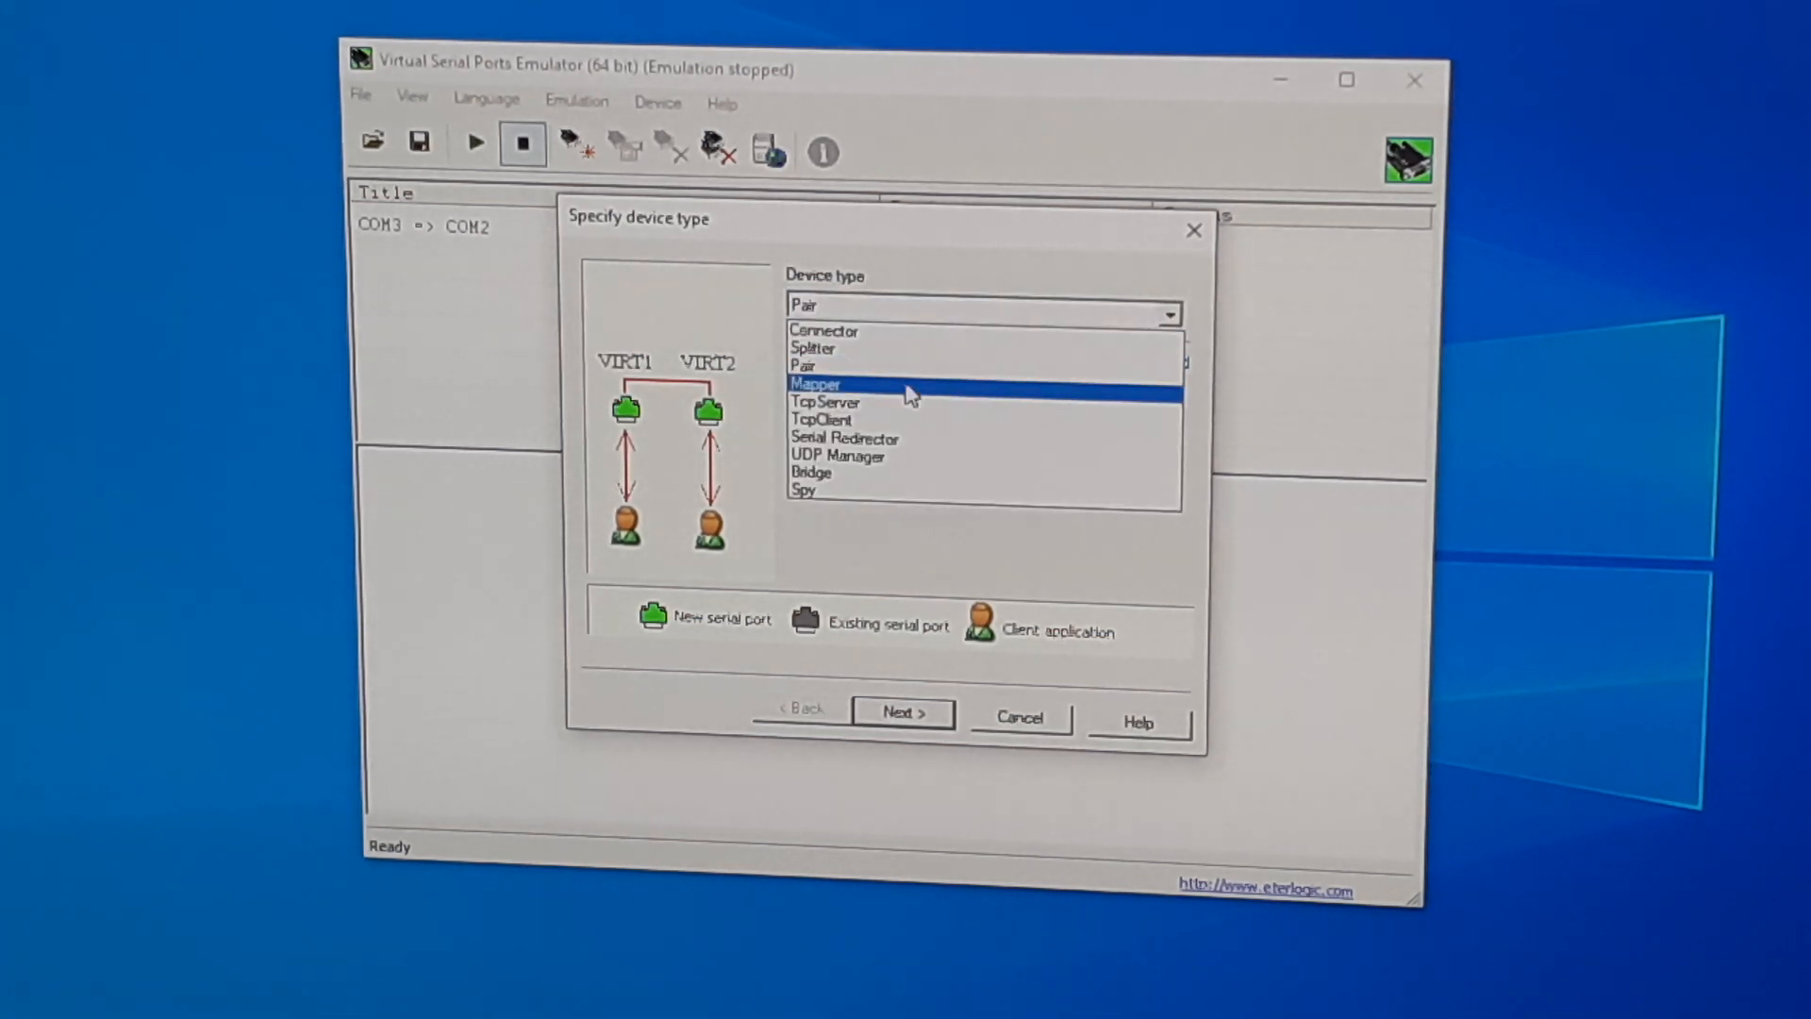
click(920, 395)
click(963, 308)
click(924, 423)
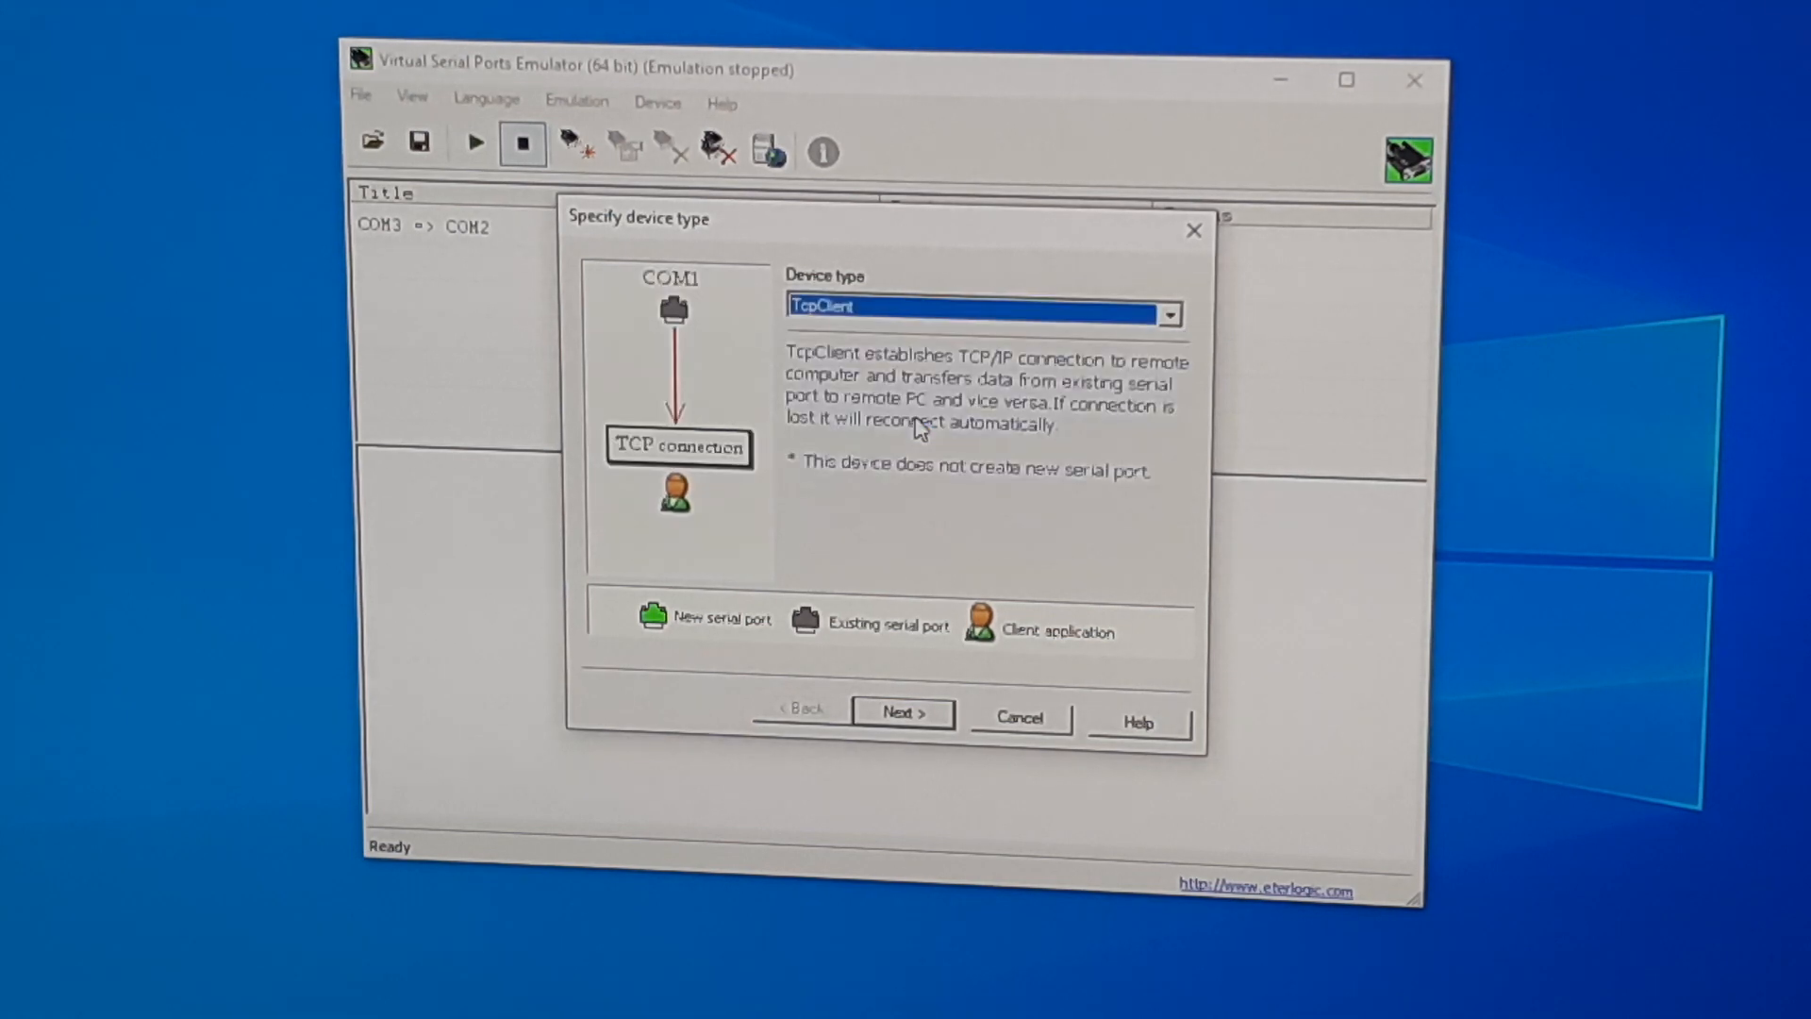
Keep the device type as Splitter and continue to the device characteristics
click(919, 314)
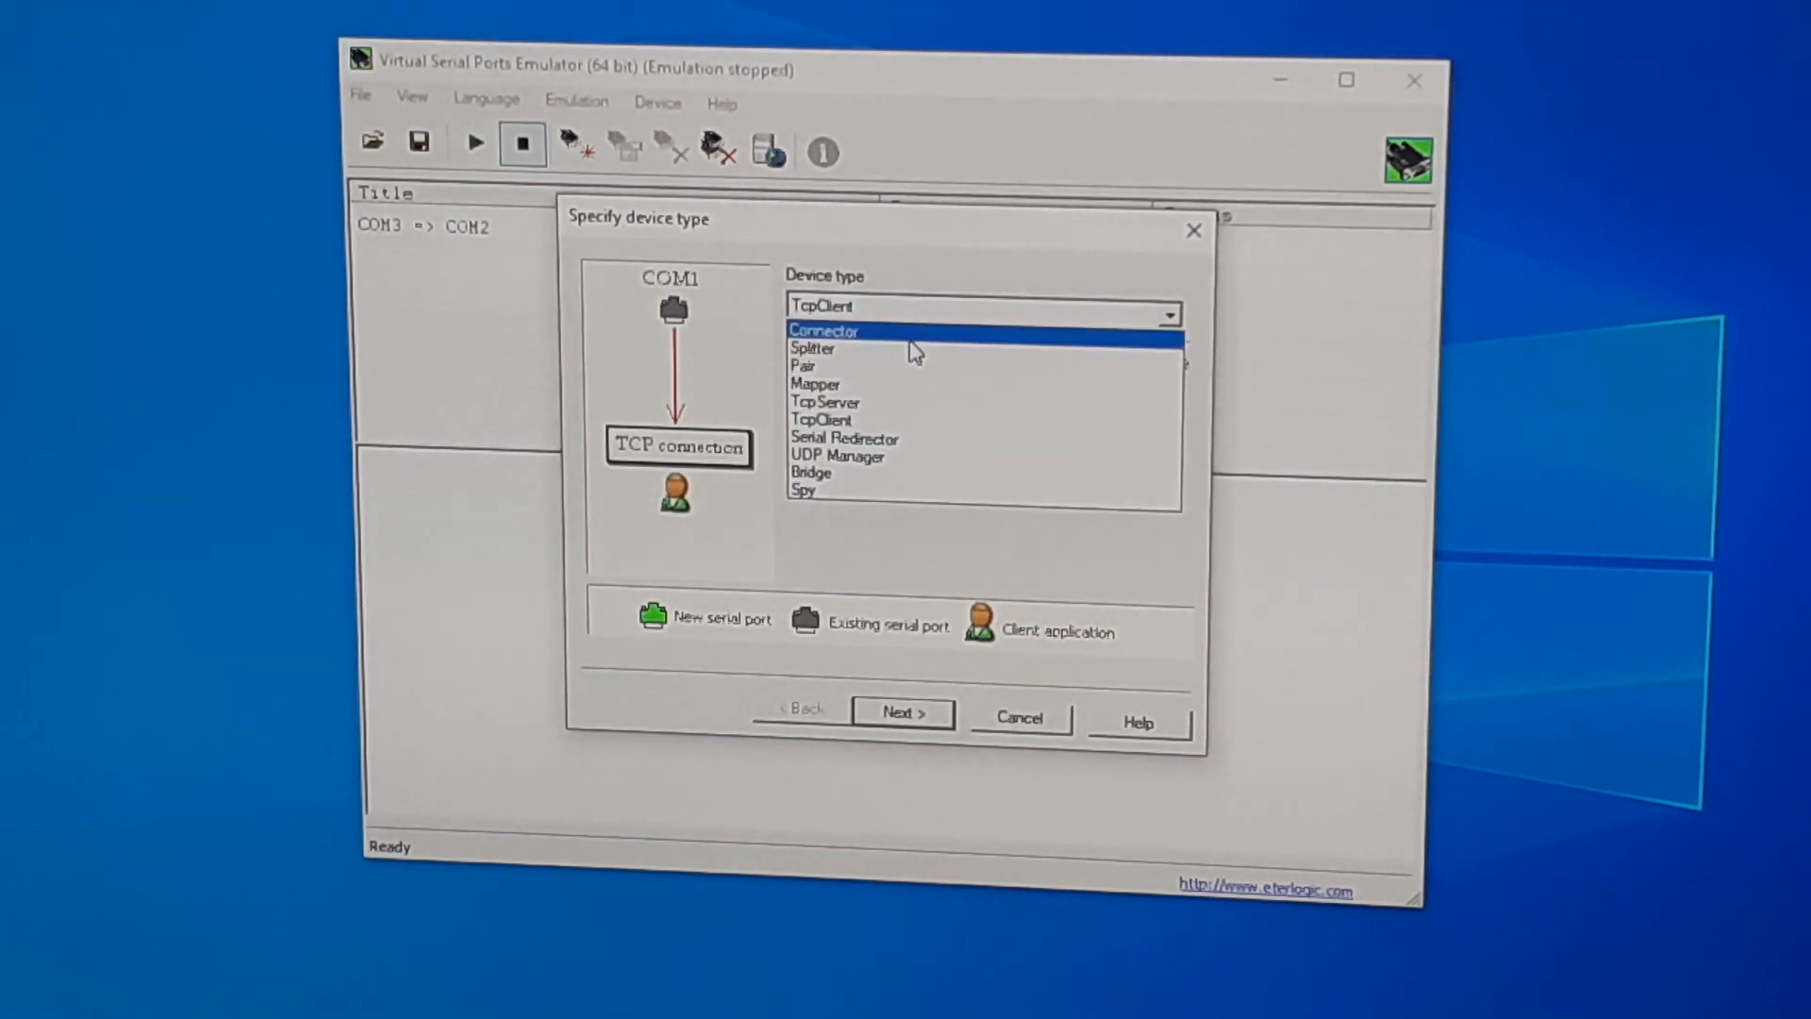
click(915, 350)
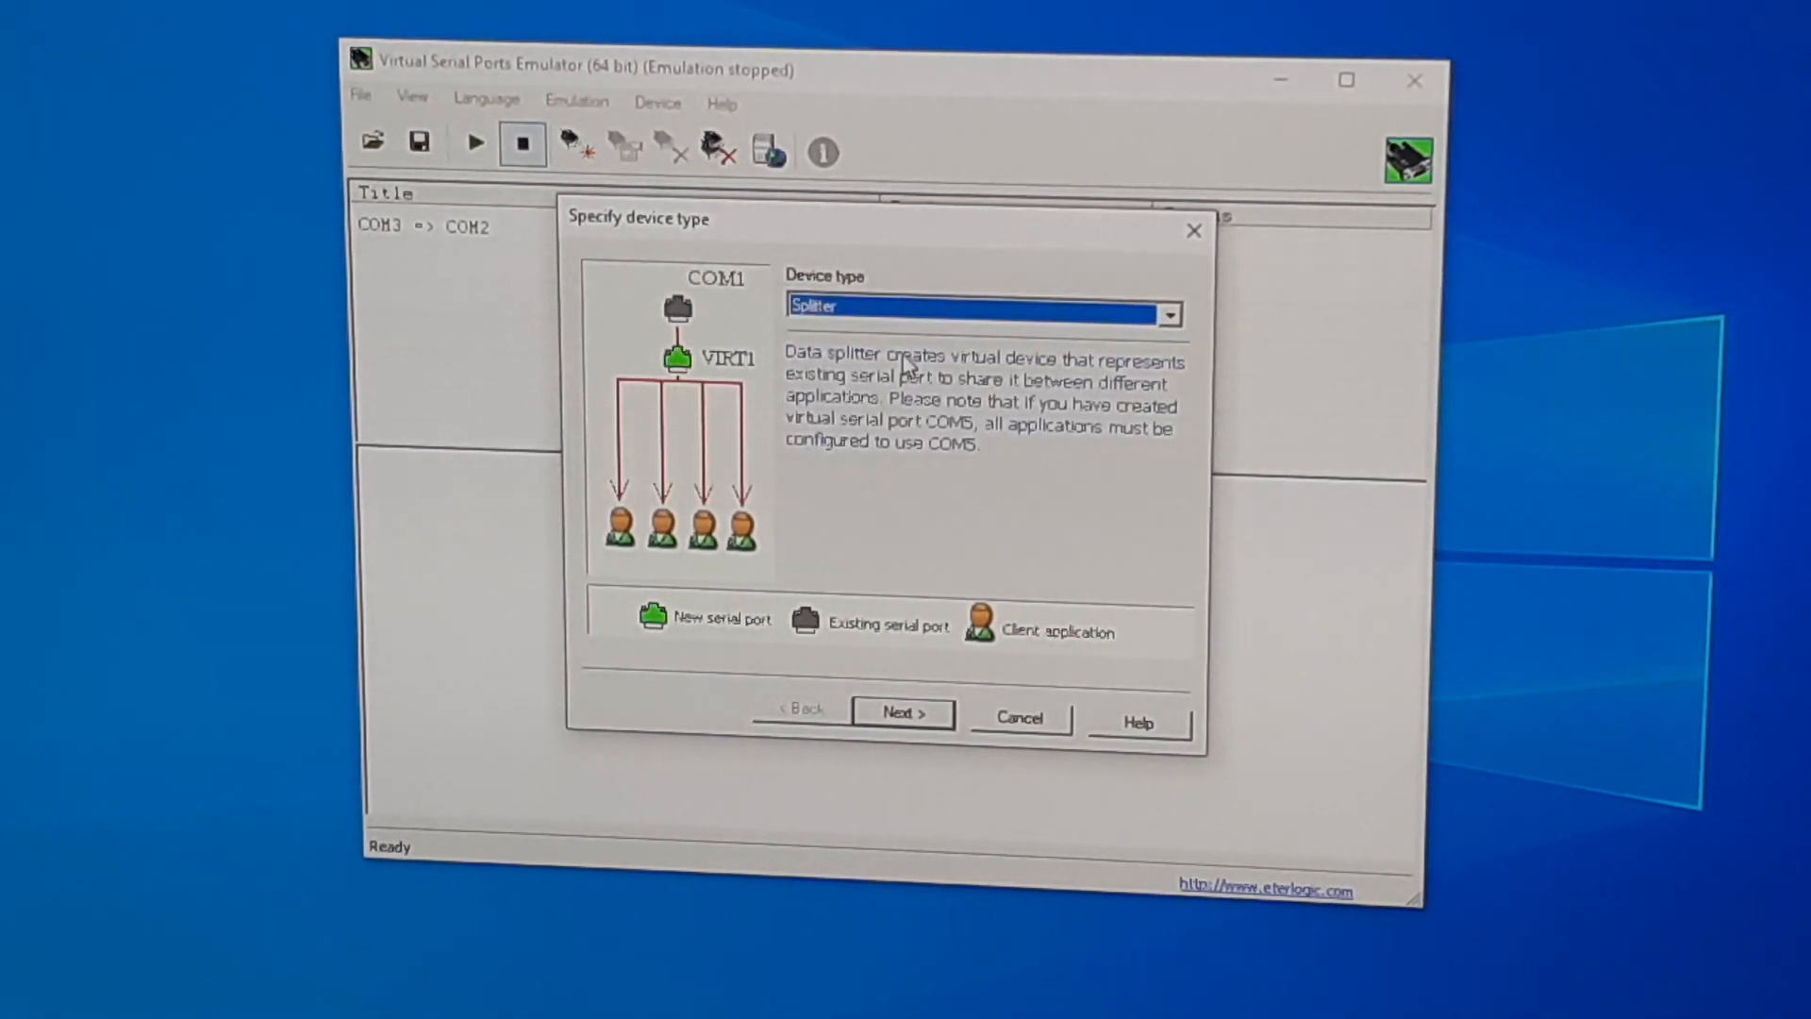
click(904, 714)
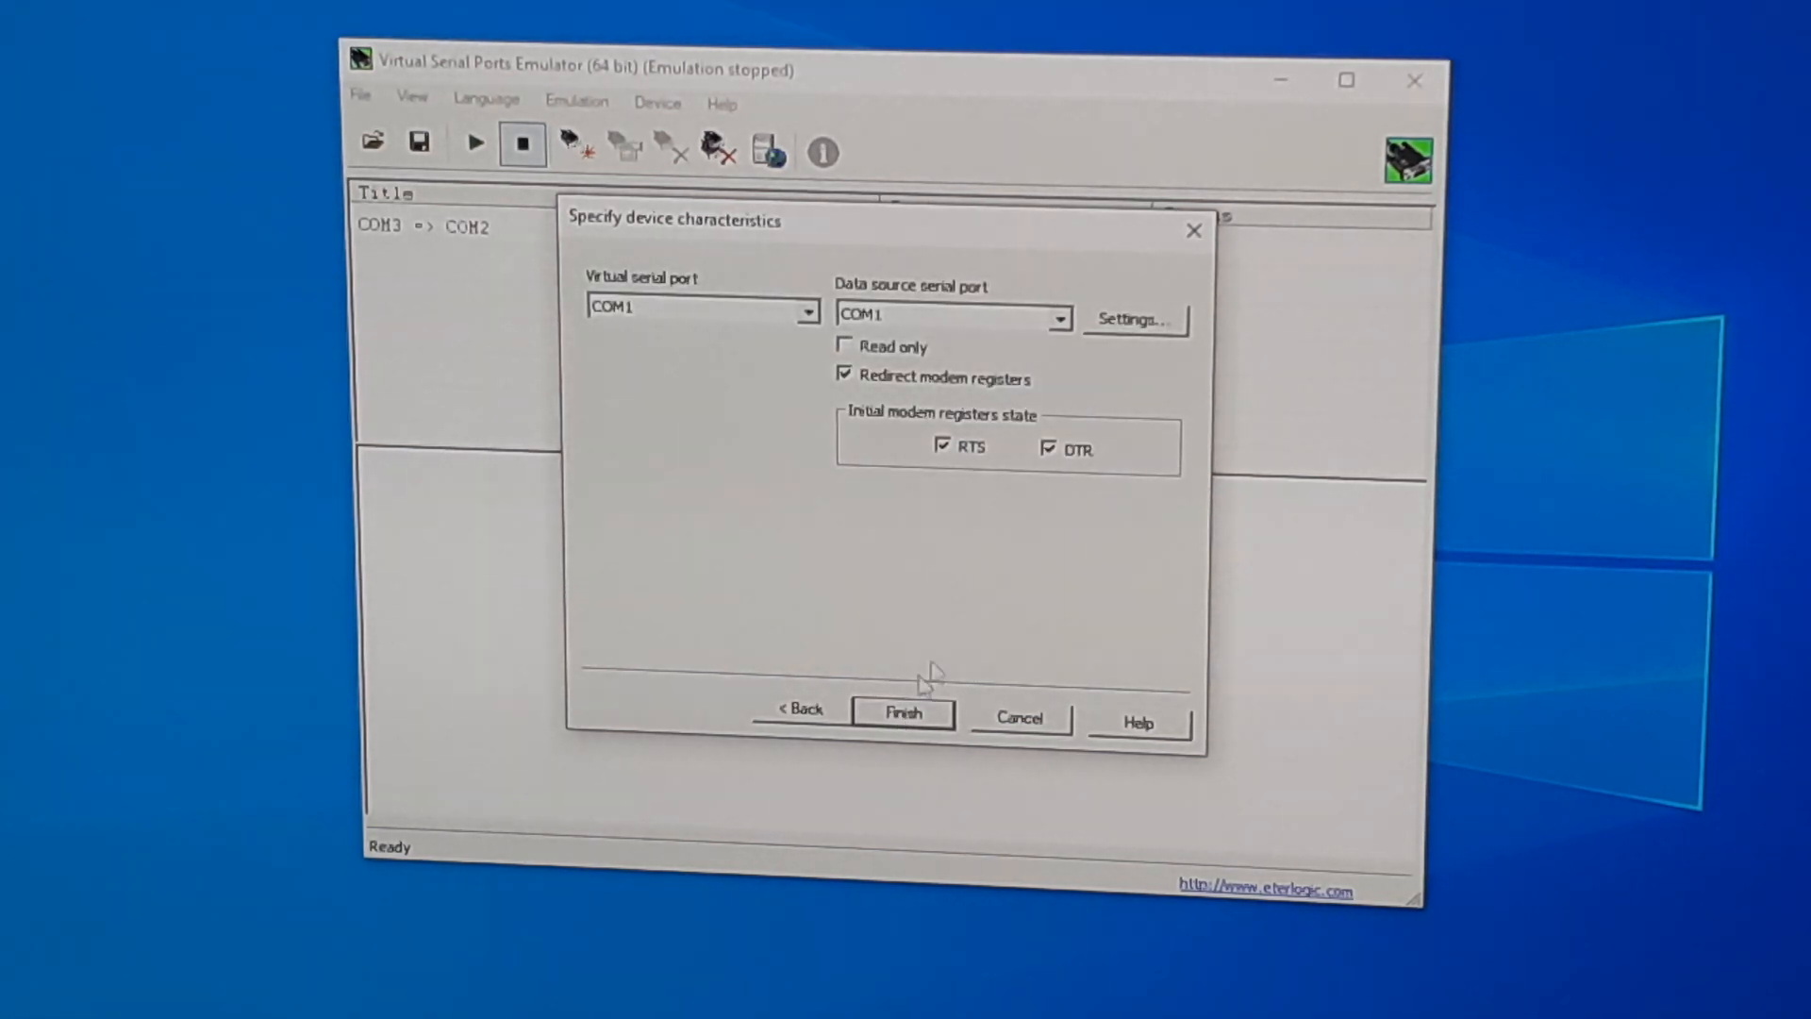
View the COM1 source port settings, then cancel so the COM3 => COM2 splitter stays unchanged
click(1175, 328)
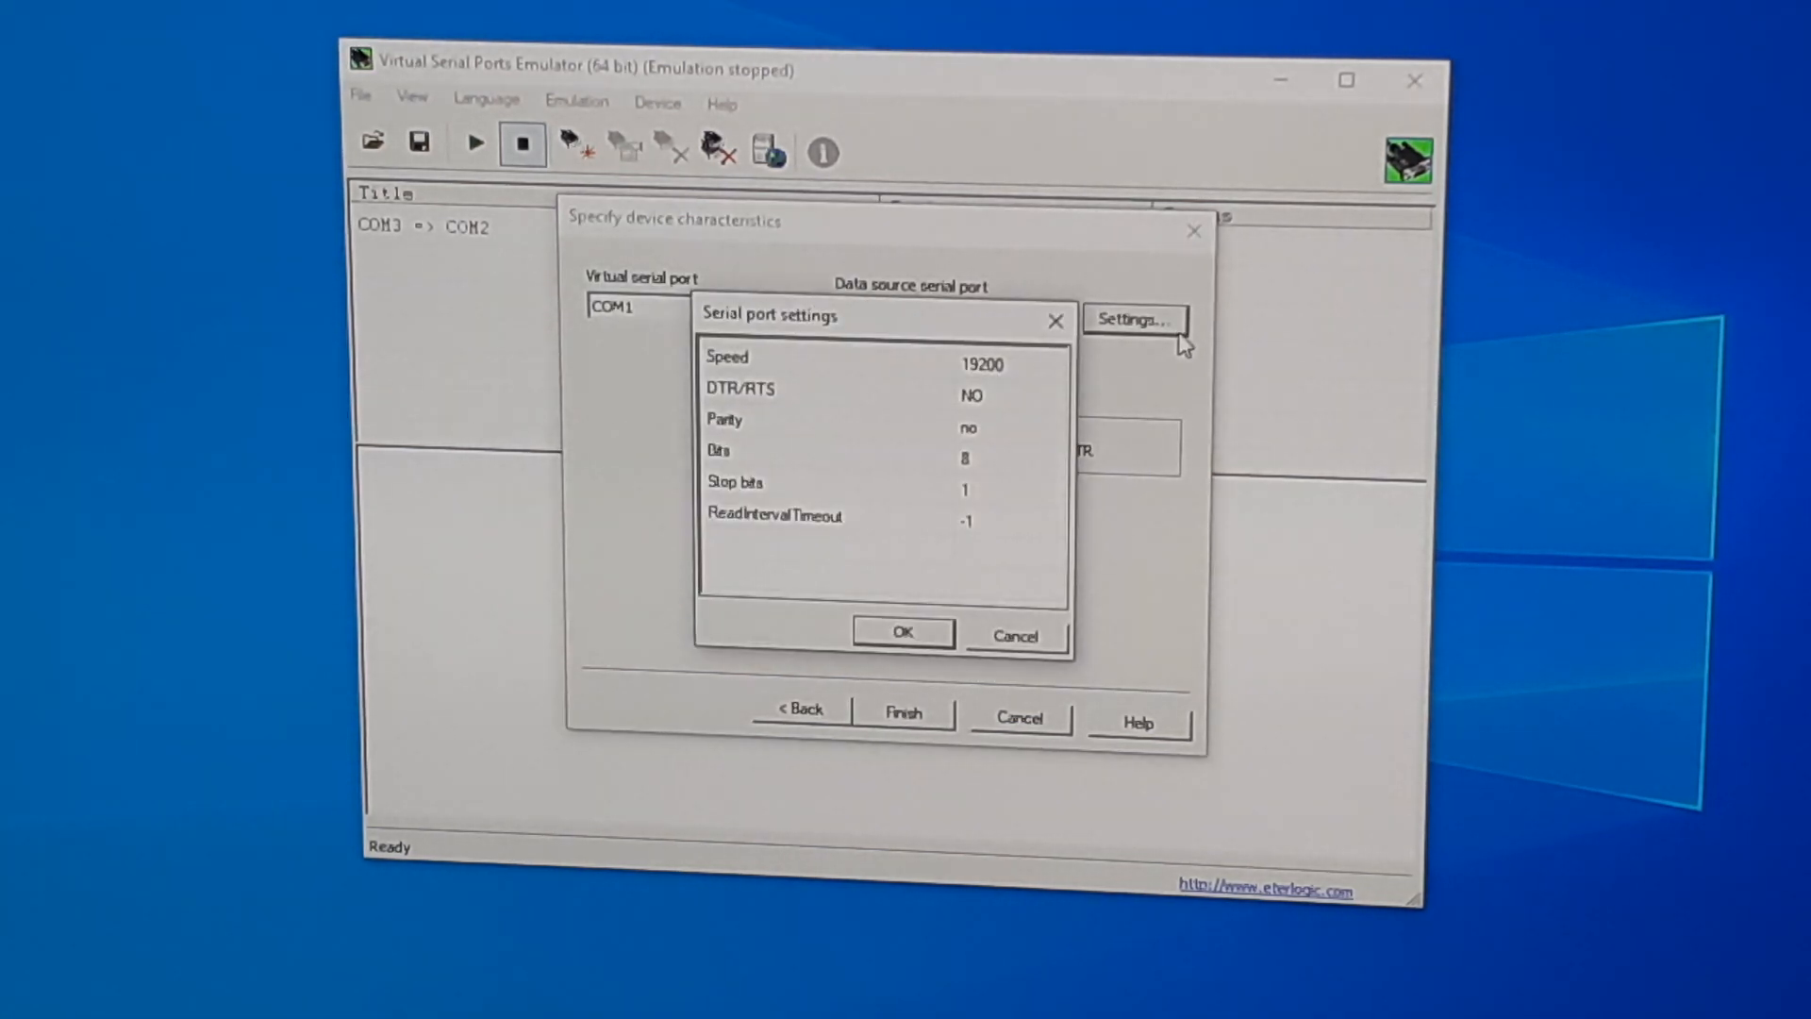
click(990, 638)
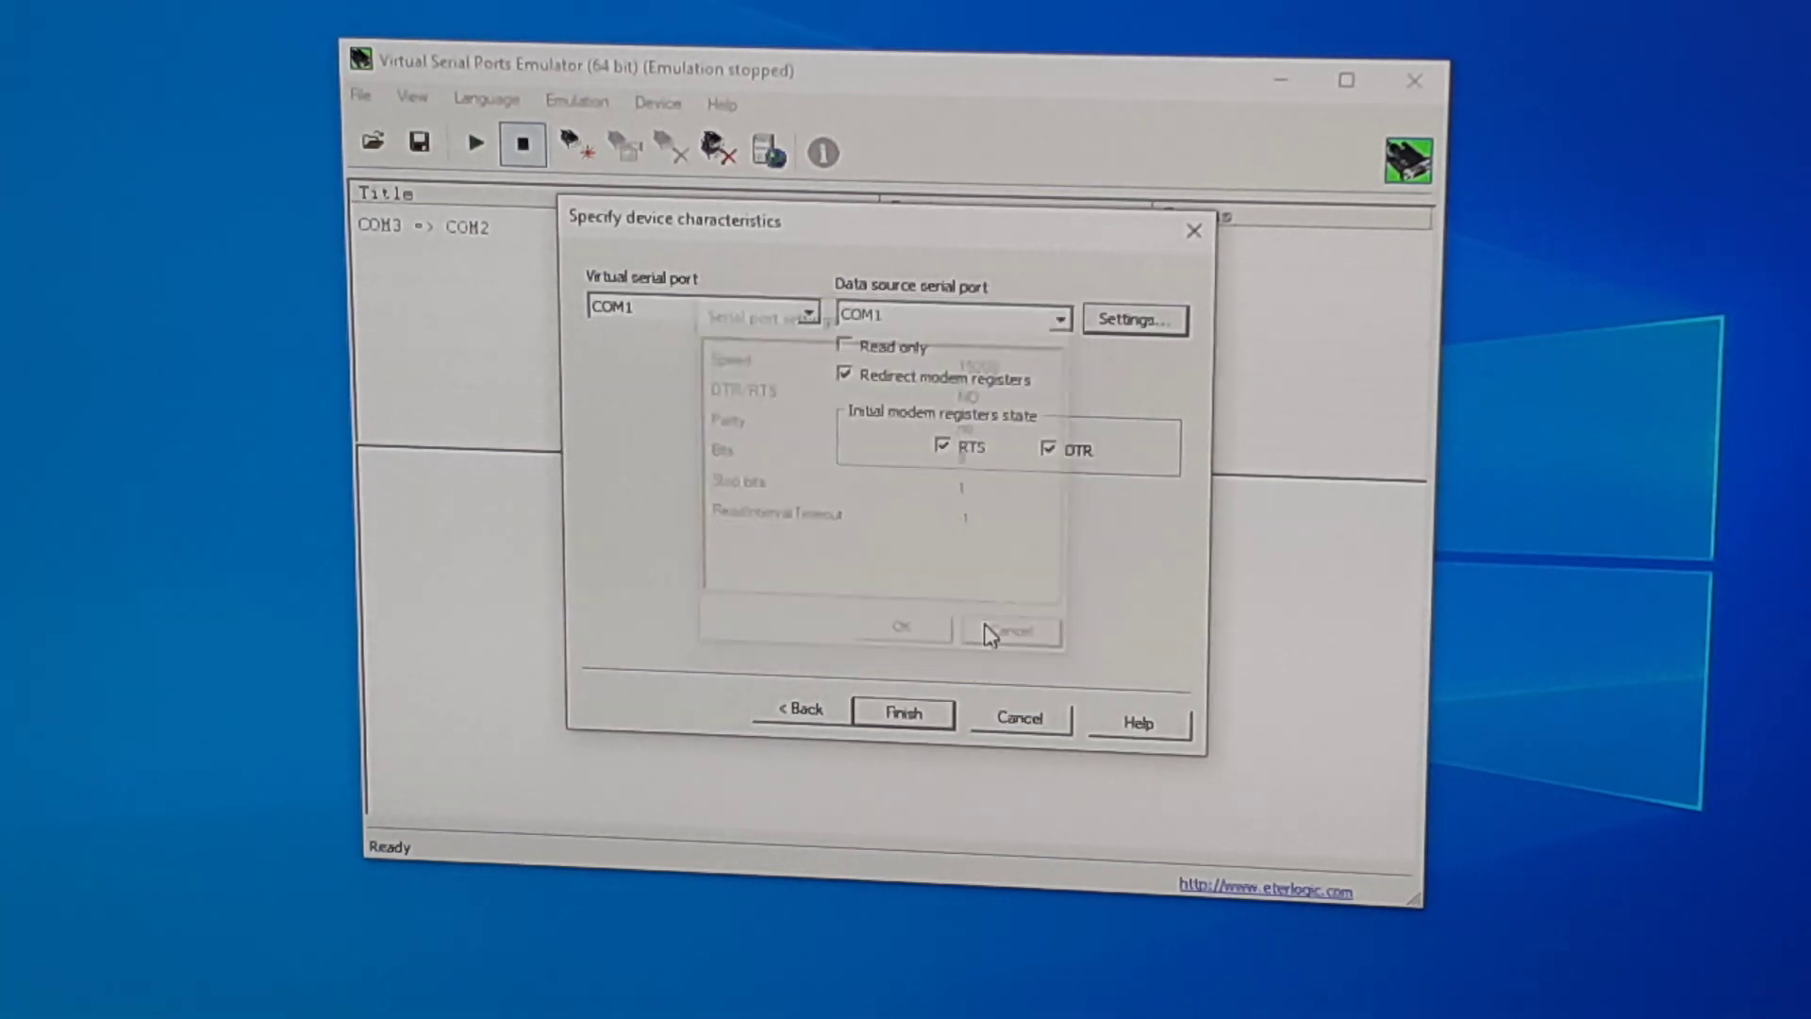
click(1021, 717)
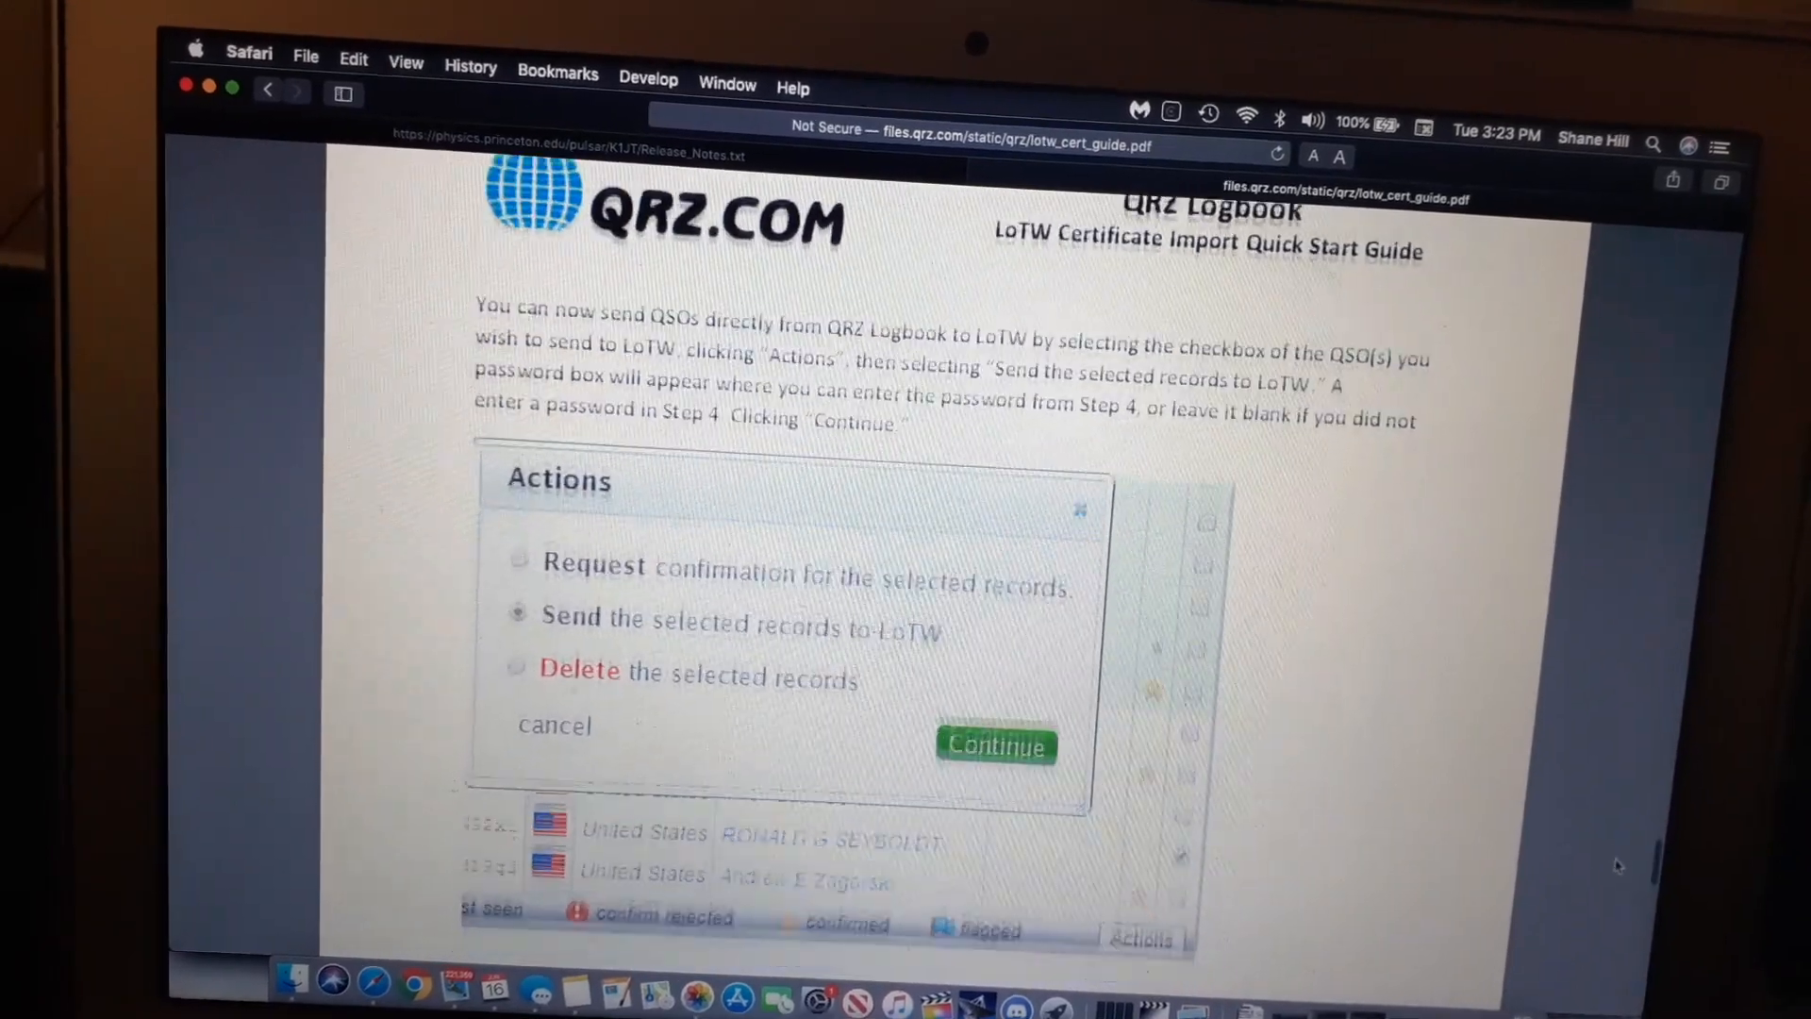
scroll(1613, 843, down, 3)
scroll(1609, 867, up, 3)
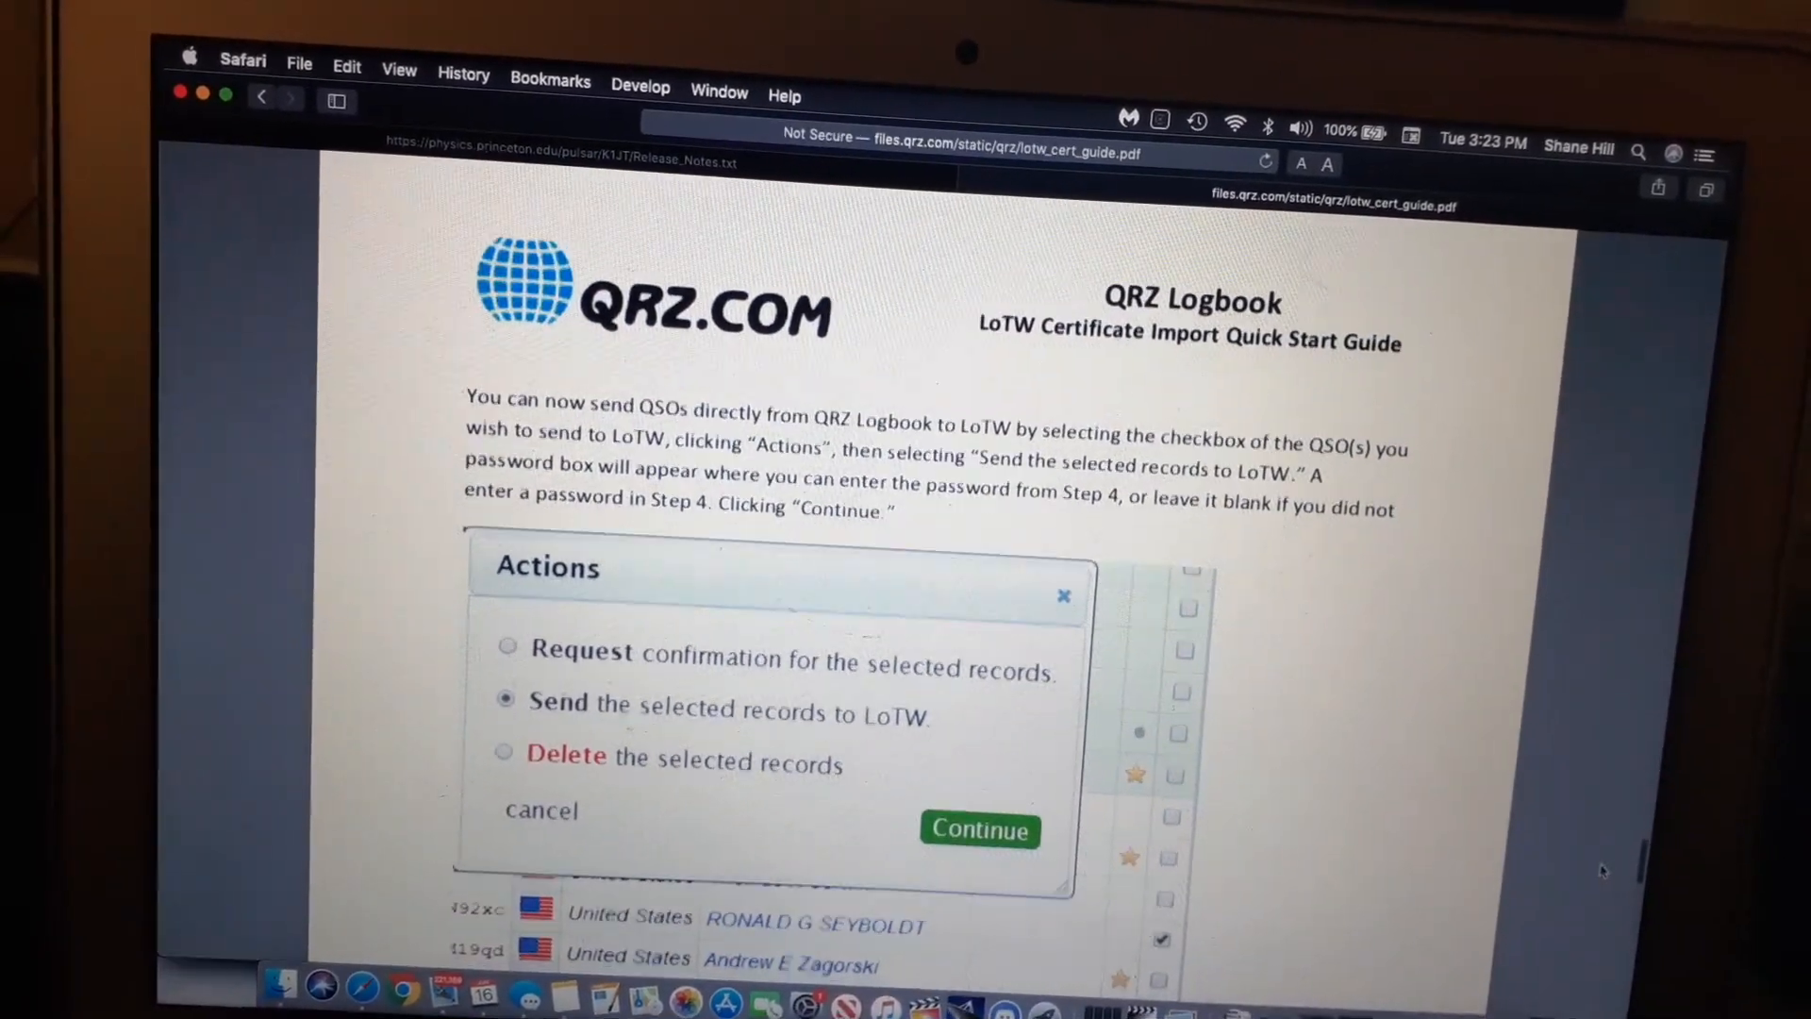